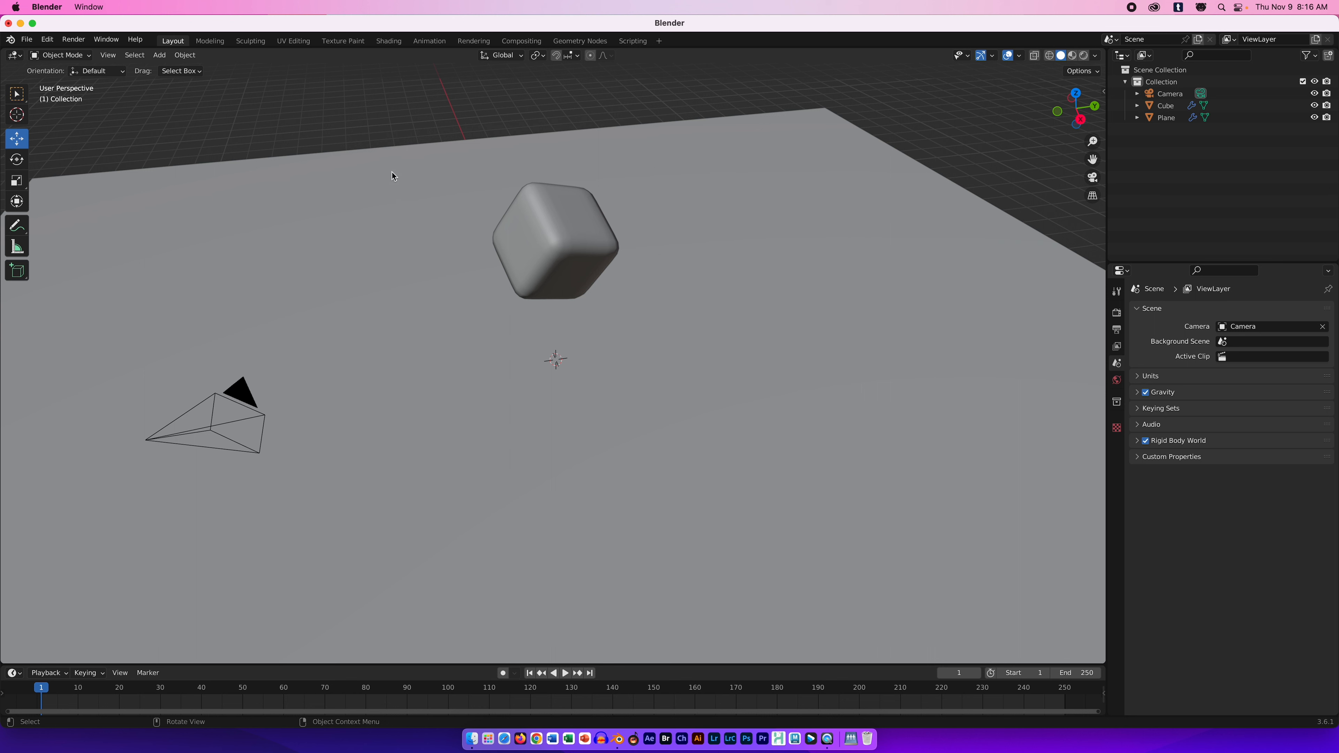
Render the current frame as a still image to check the scene's lighting, and close the render window
left_click(73, 39)
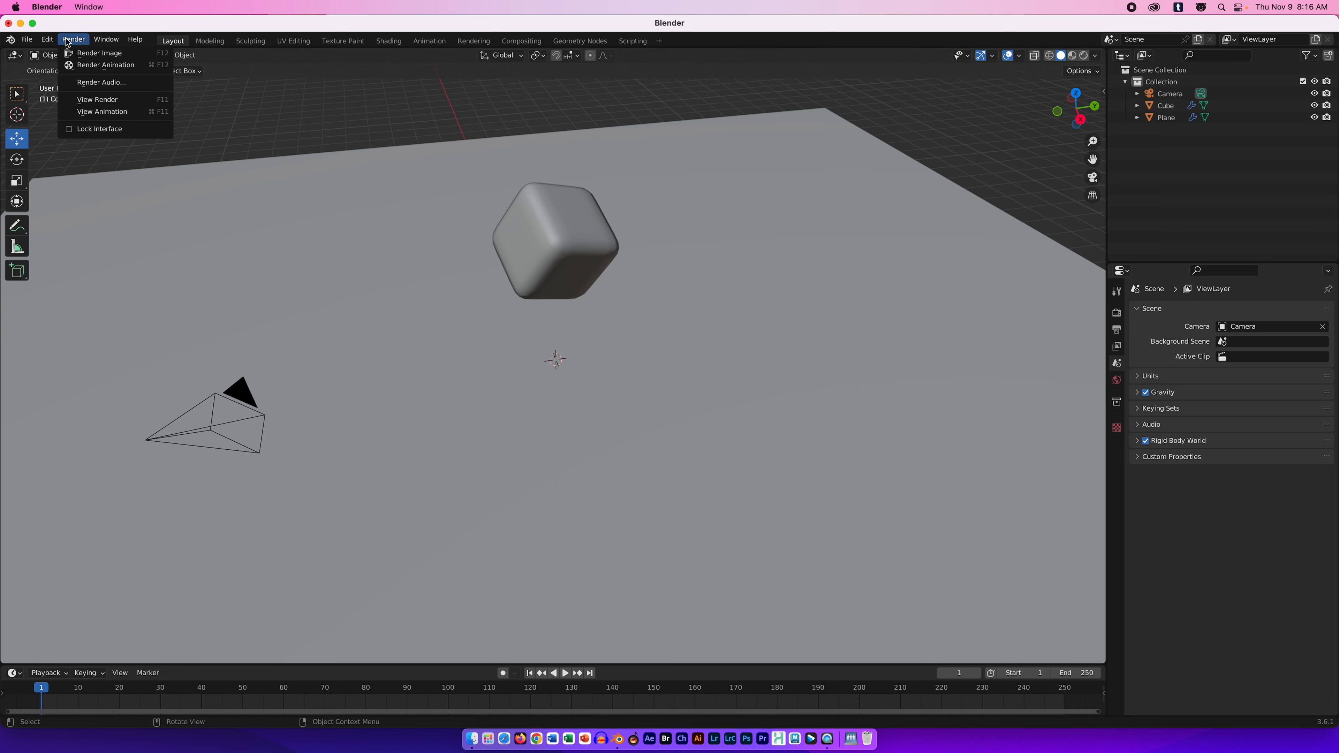
left_click(81, 53)
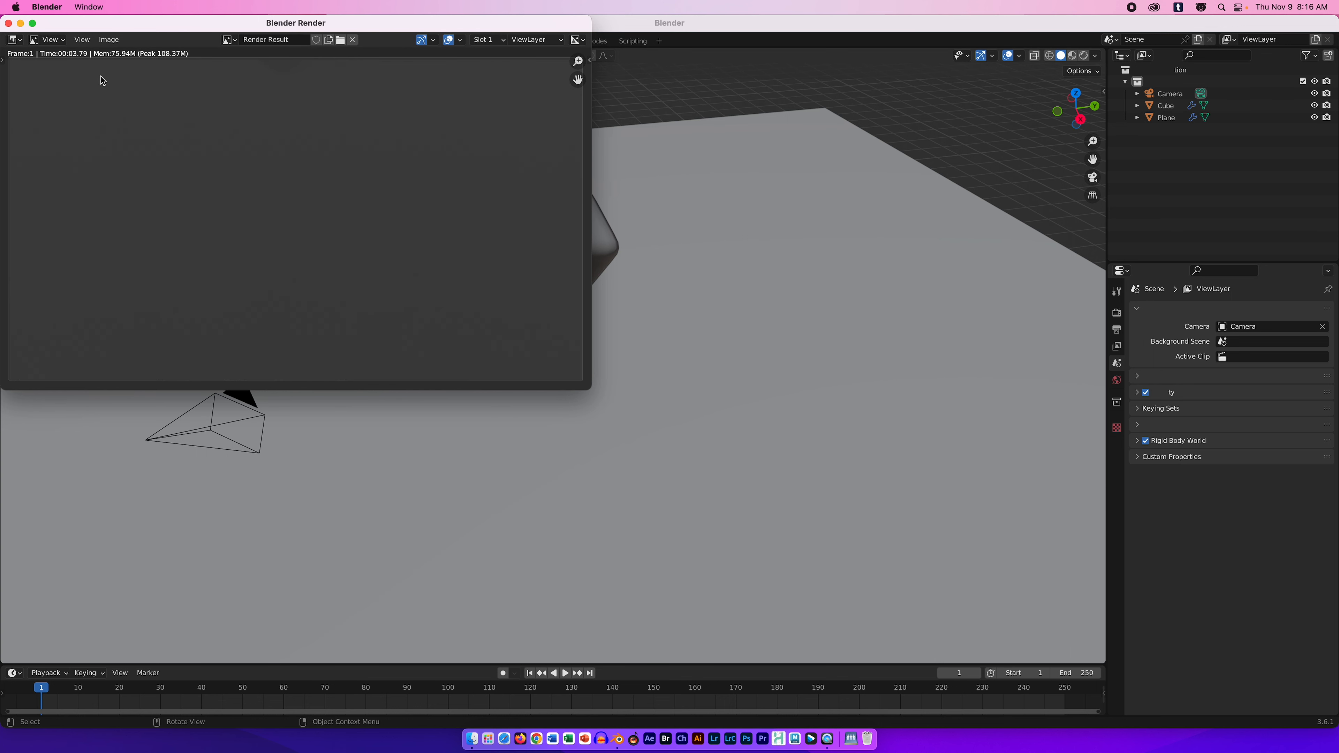
left_click(8, 24)
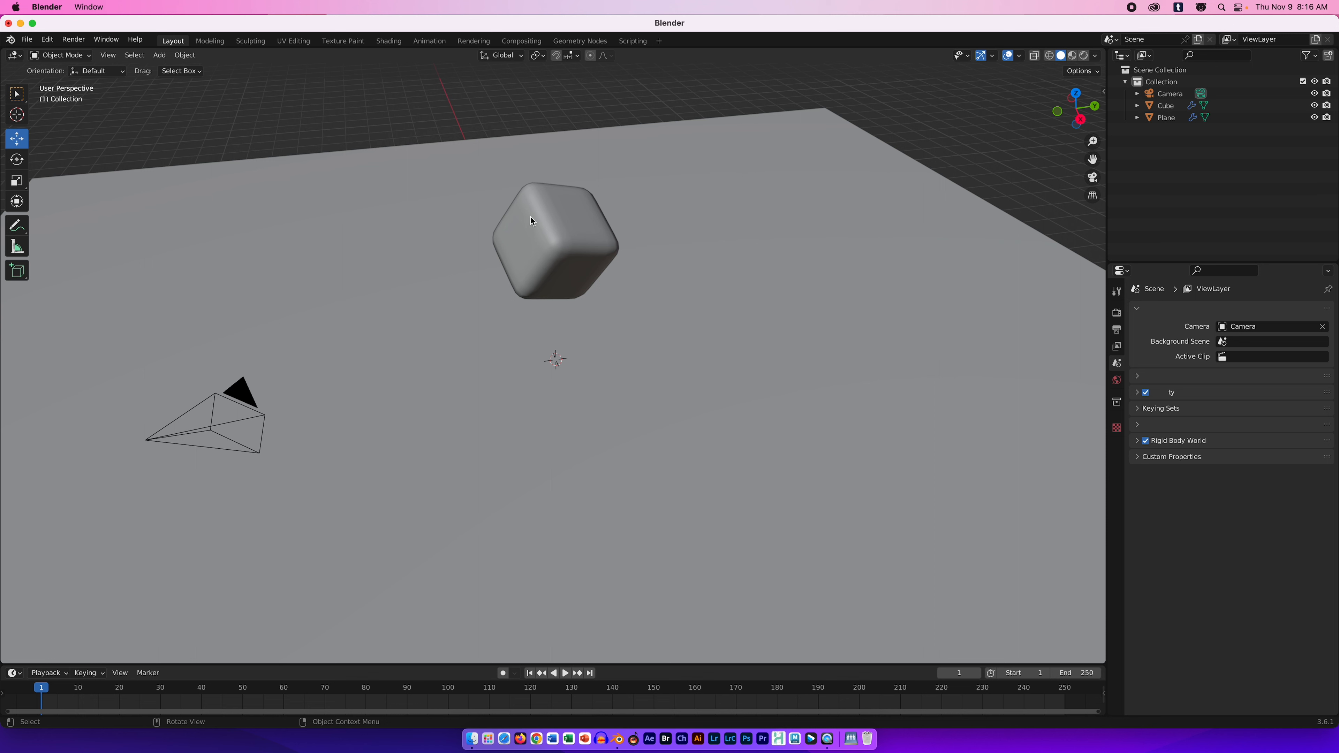
Add a mesh plane and raise it along the Z axis to above the rounded cube
left_click(160, 55)
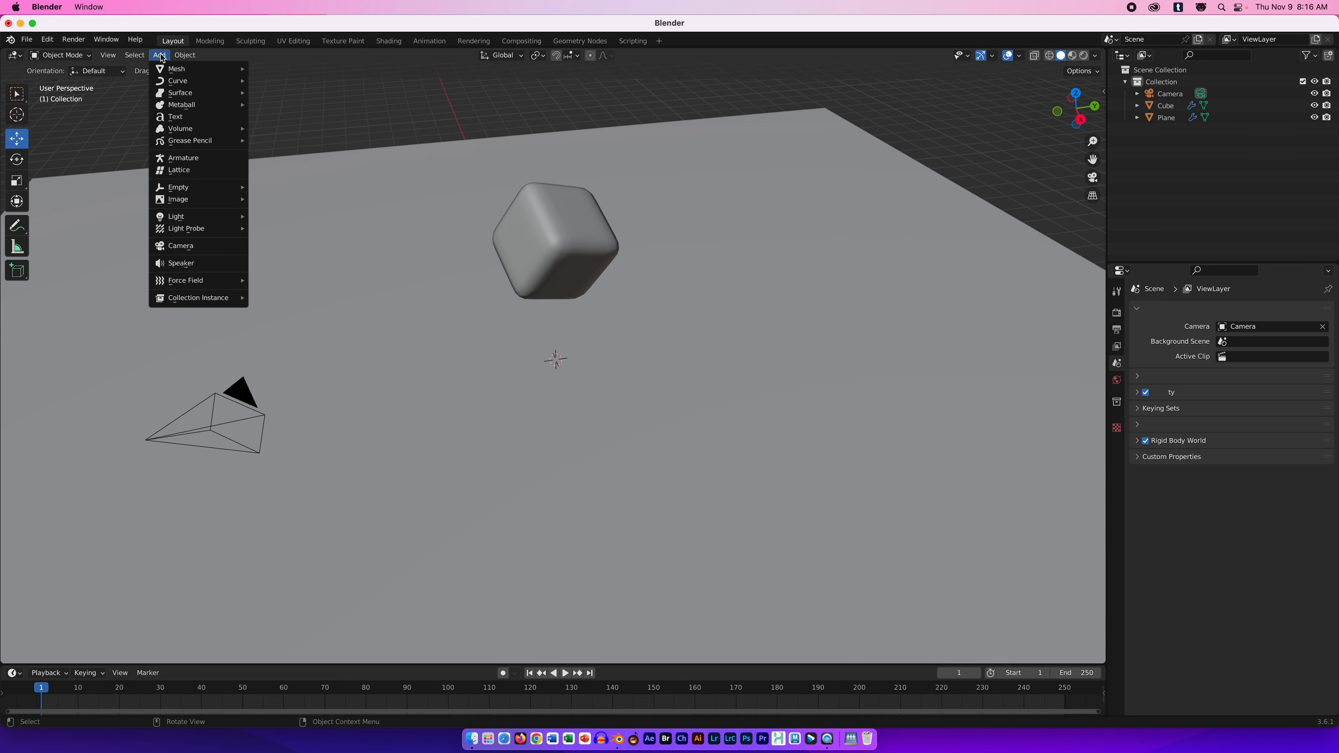
mouse_move(173, 68)
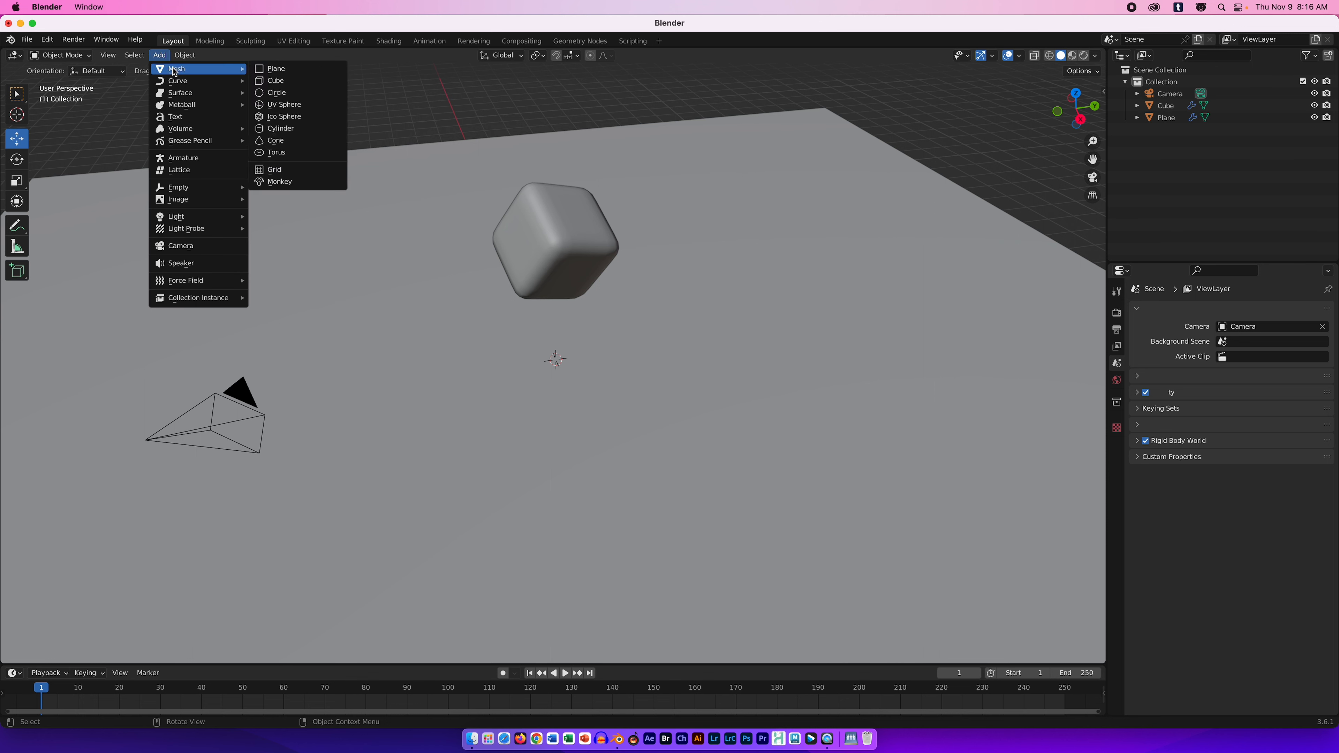
left_click(258, 70)
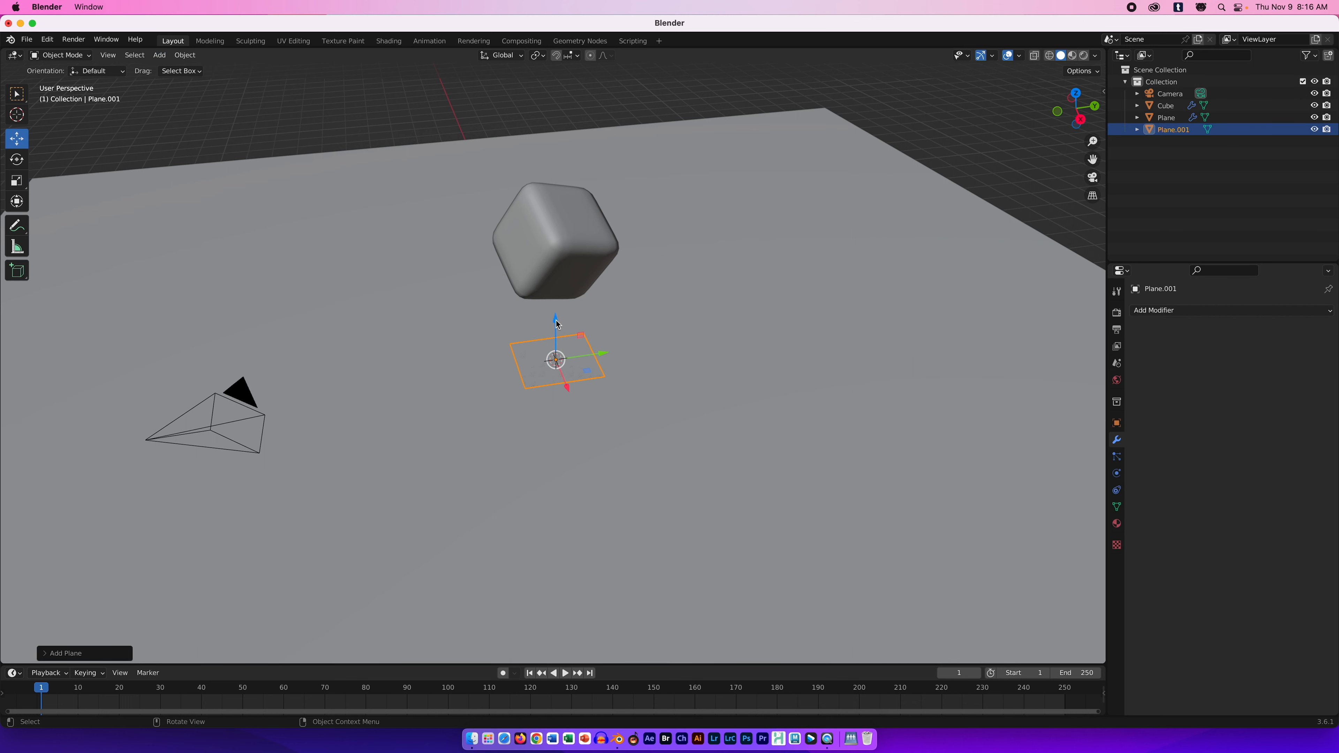
left_click_drag(555, 321, 520, 69)
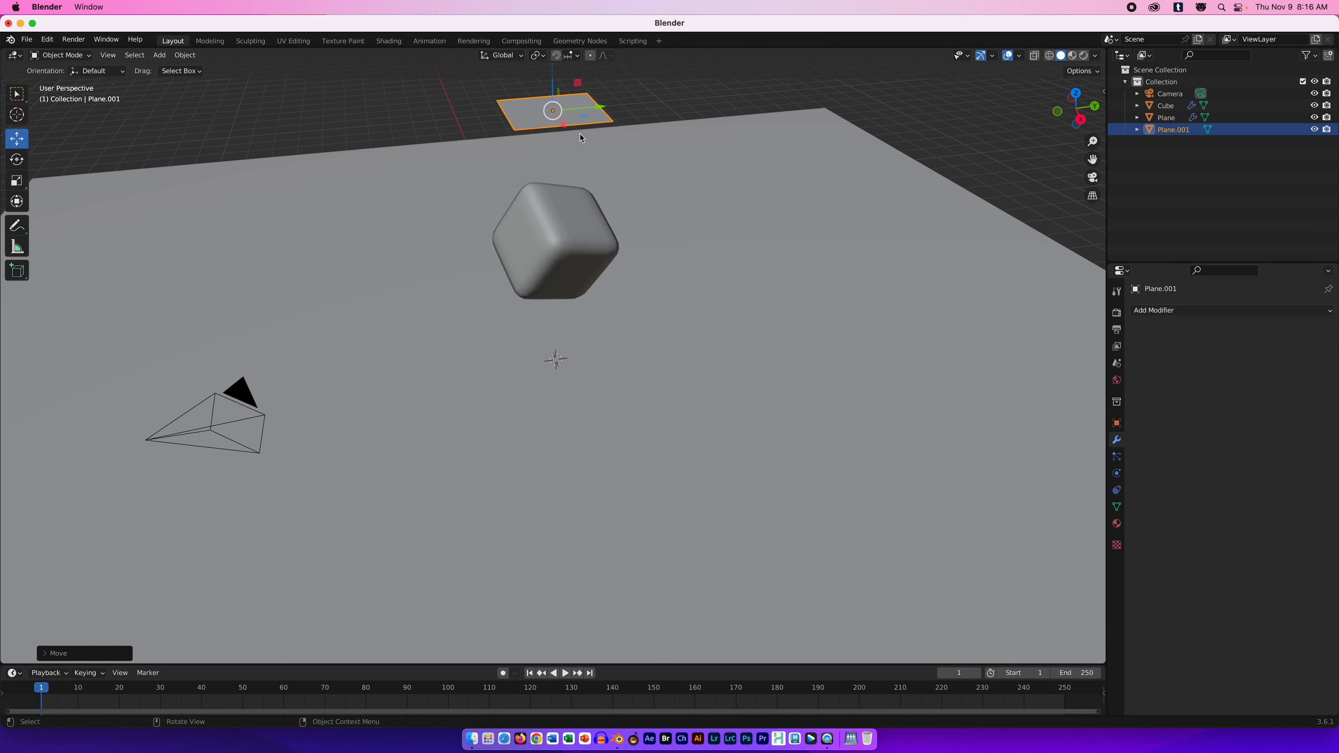
Scale the new plane along the X axis into a long strip and raise it higher above the cube
left_click(18, 181)
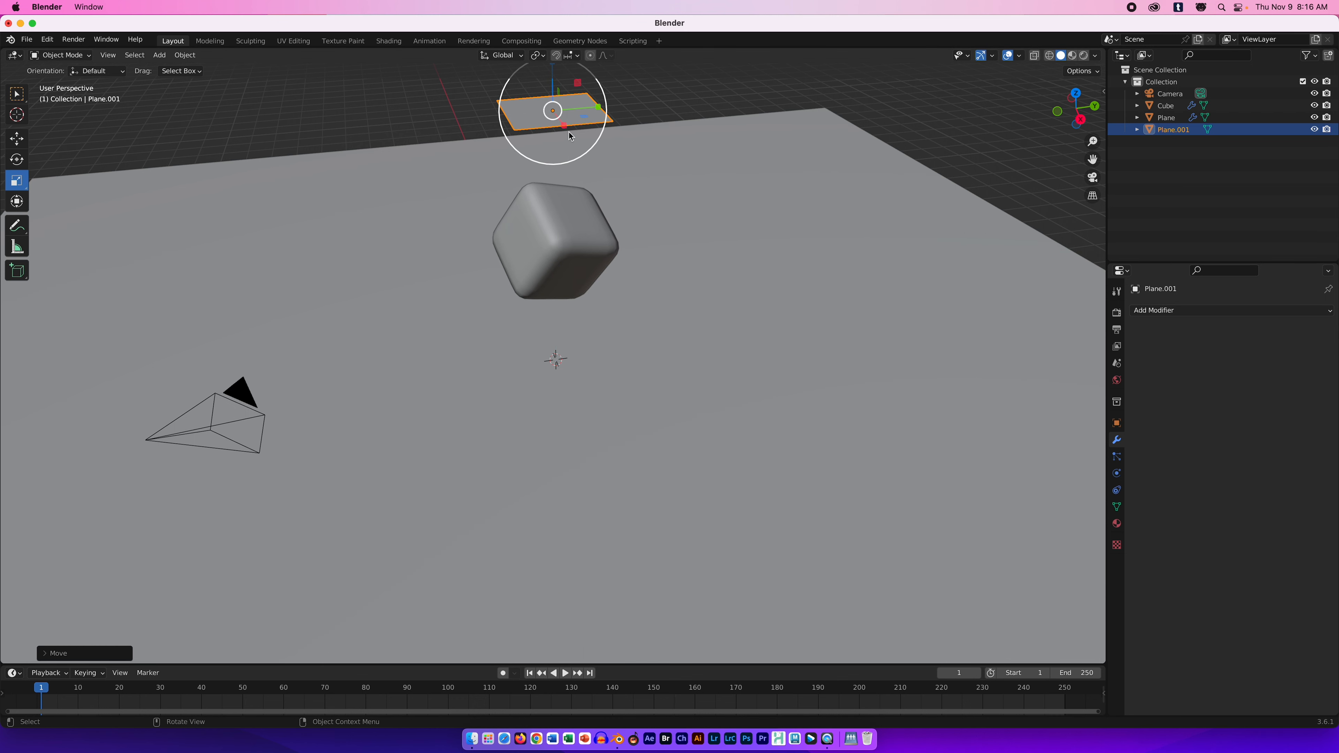
left_click_drag(565, 126, 778, 403)
scroll(629, 389, "down", 5)
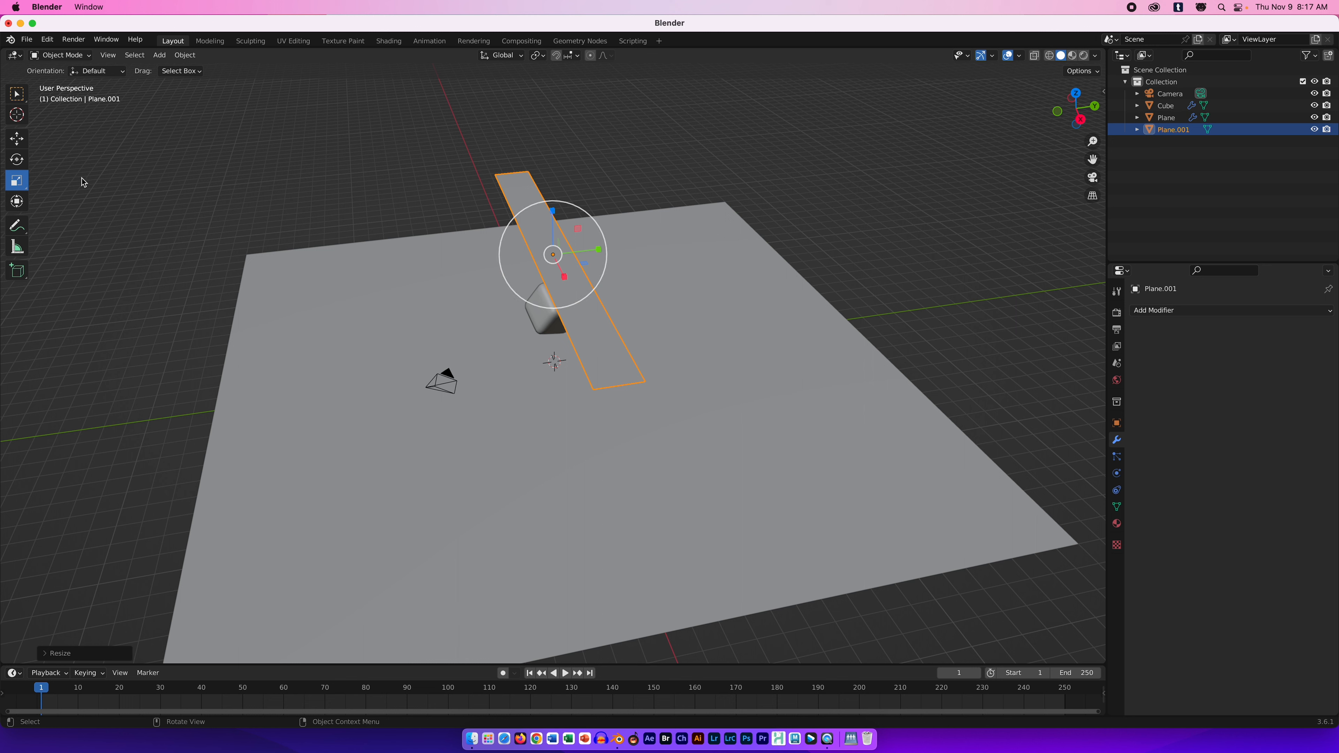
left_click(20, 139)
mouse_move(557, 216)
left_mouse_down()
mouse_move(551, 185)
mouse_move(549, 196)
left_mouse_up()
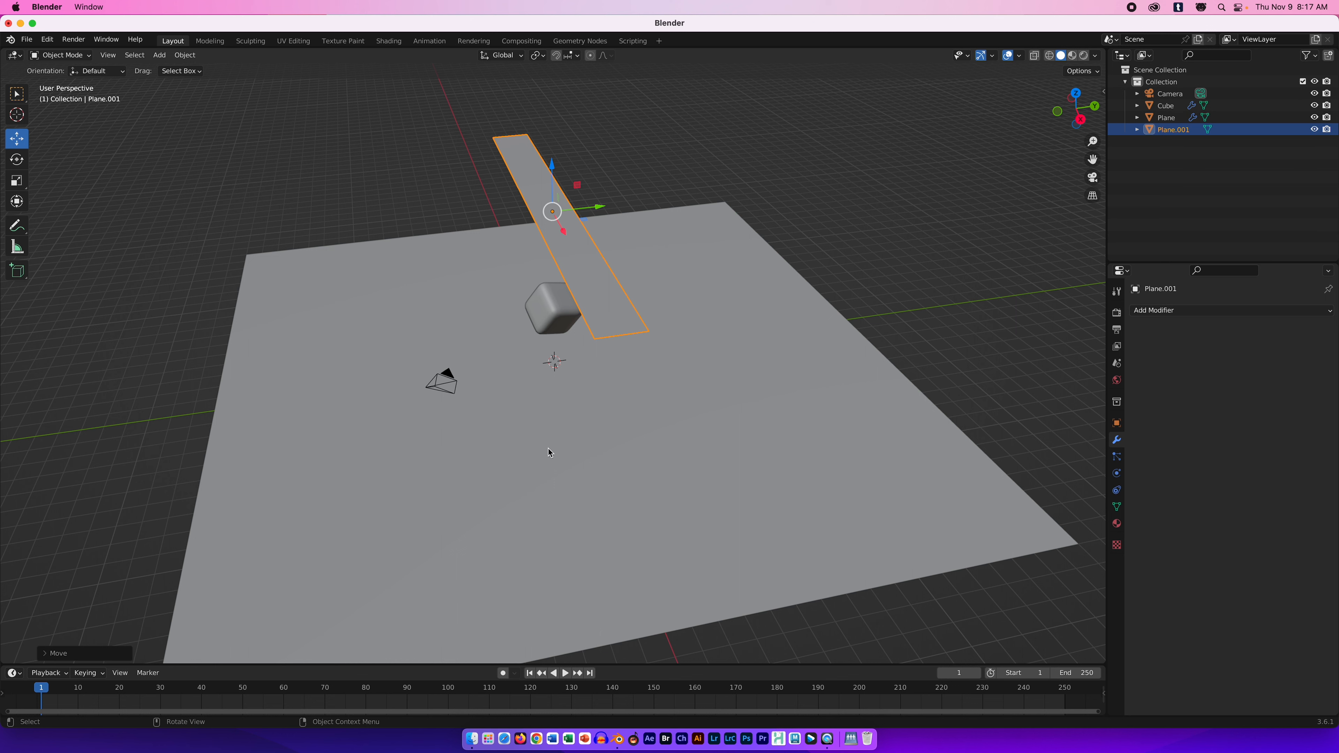
scroll(531, 442, "up", 4)
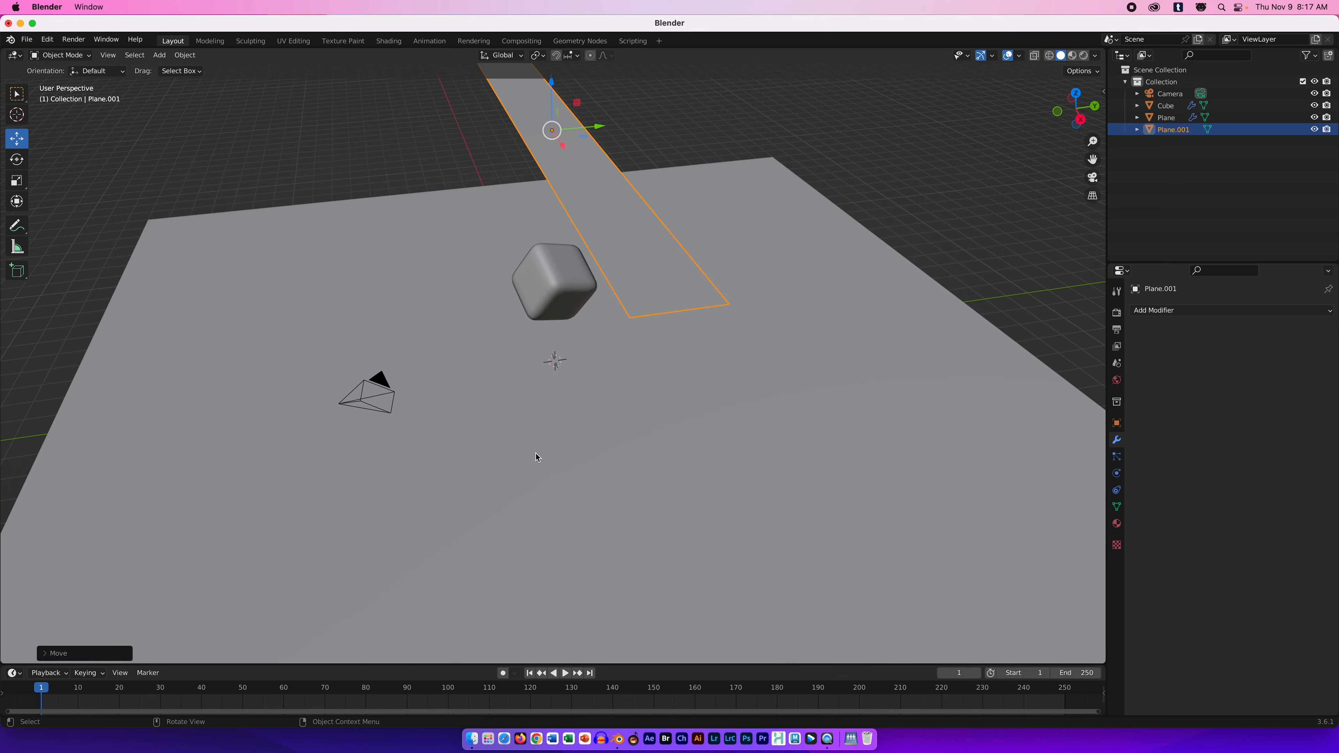
middle_click_drag(527, 447, 539, 429)
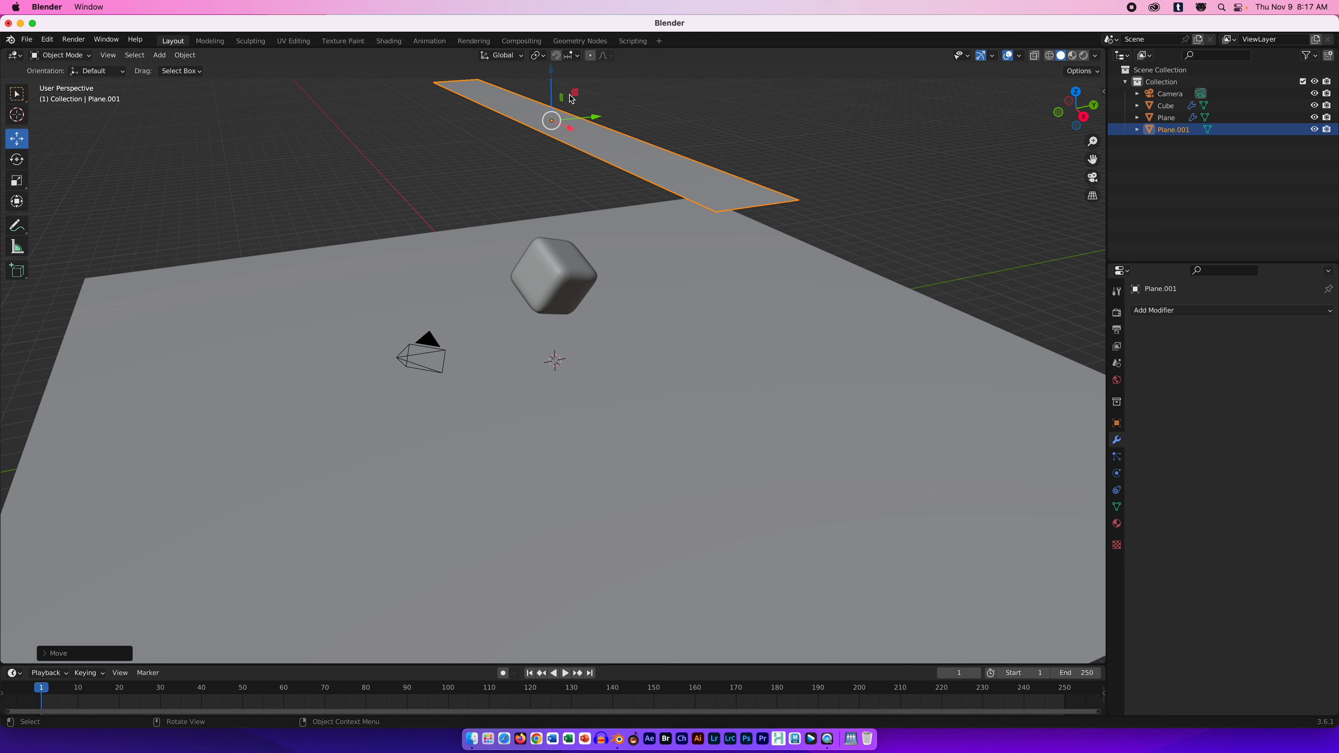
Create a new material for the strip plane and set its emission color to full white
left_click(1117, 524)
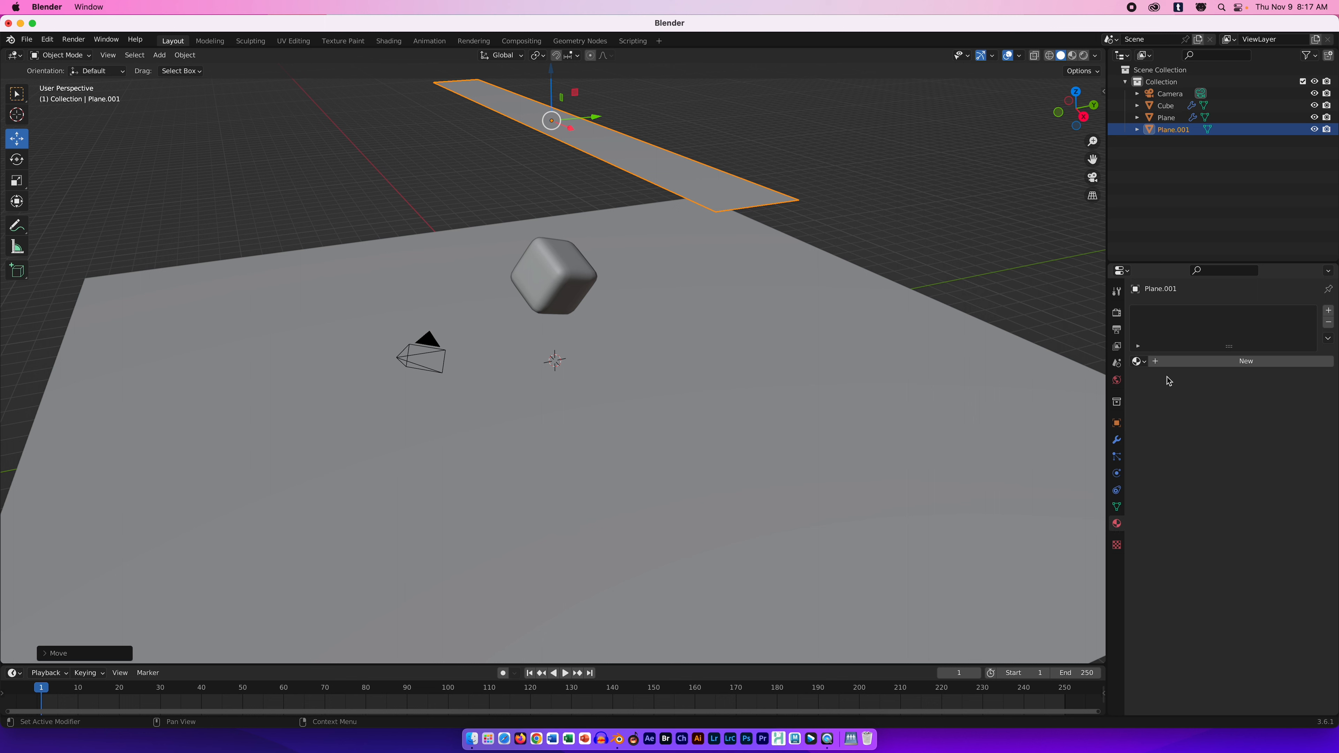
left_click(1201, 364)
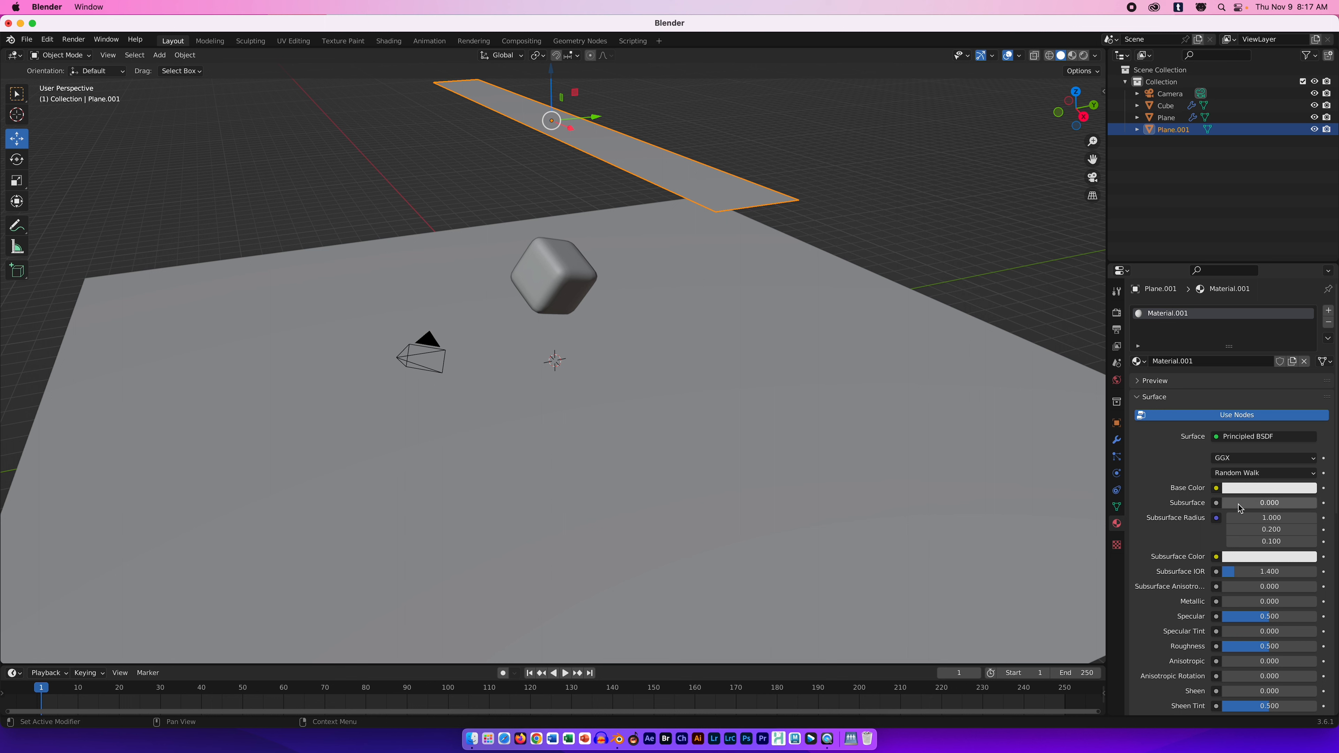
scroll(1285, 618, "down", 10)
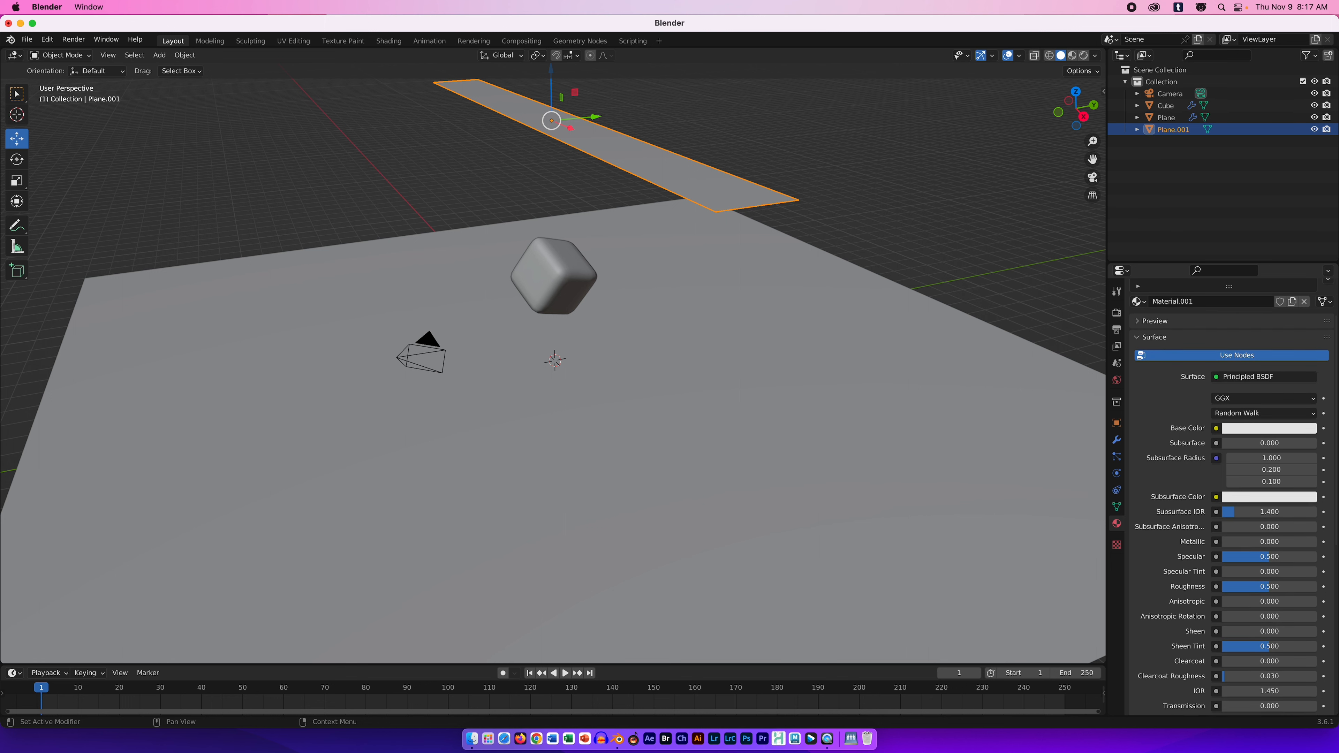
scroll(1285, 616, "down", 3)
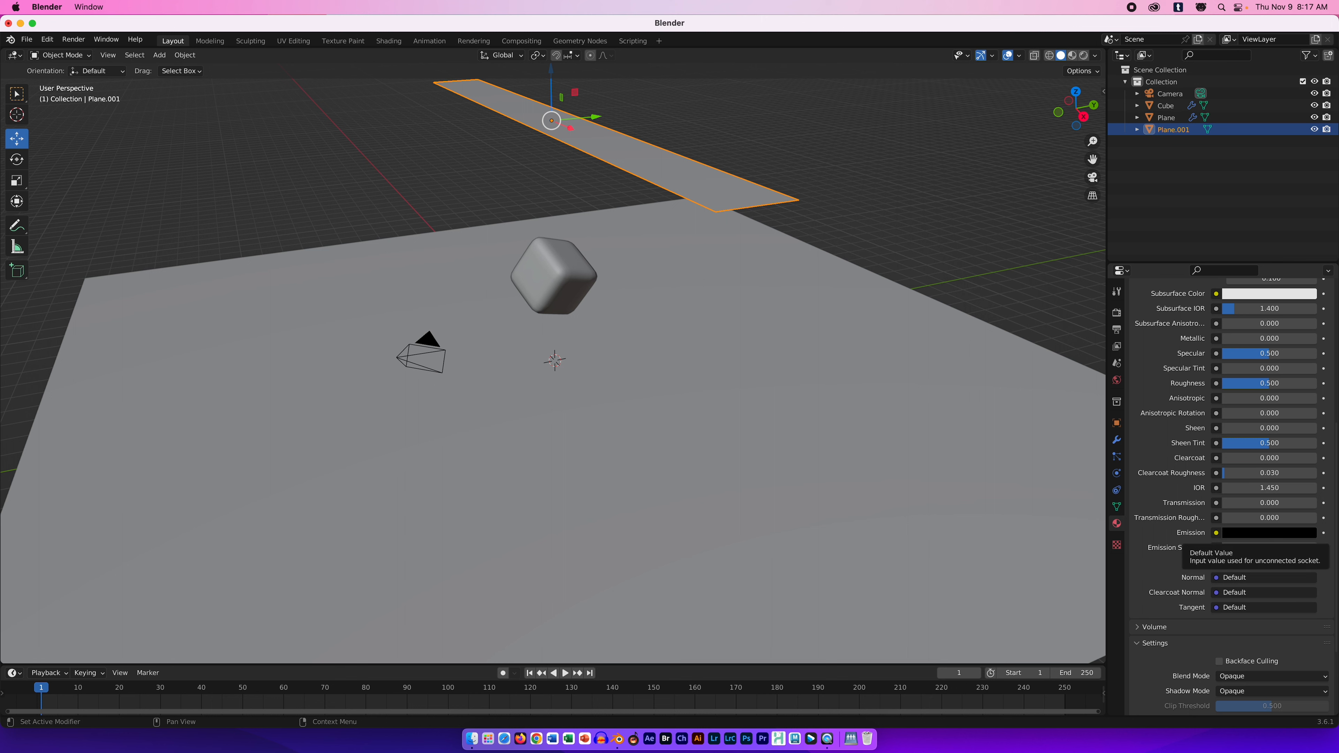
left_click(1277, 535)
left_click(1296, 534)
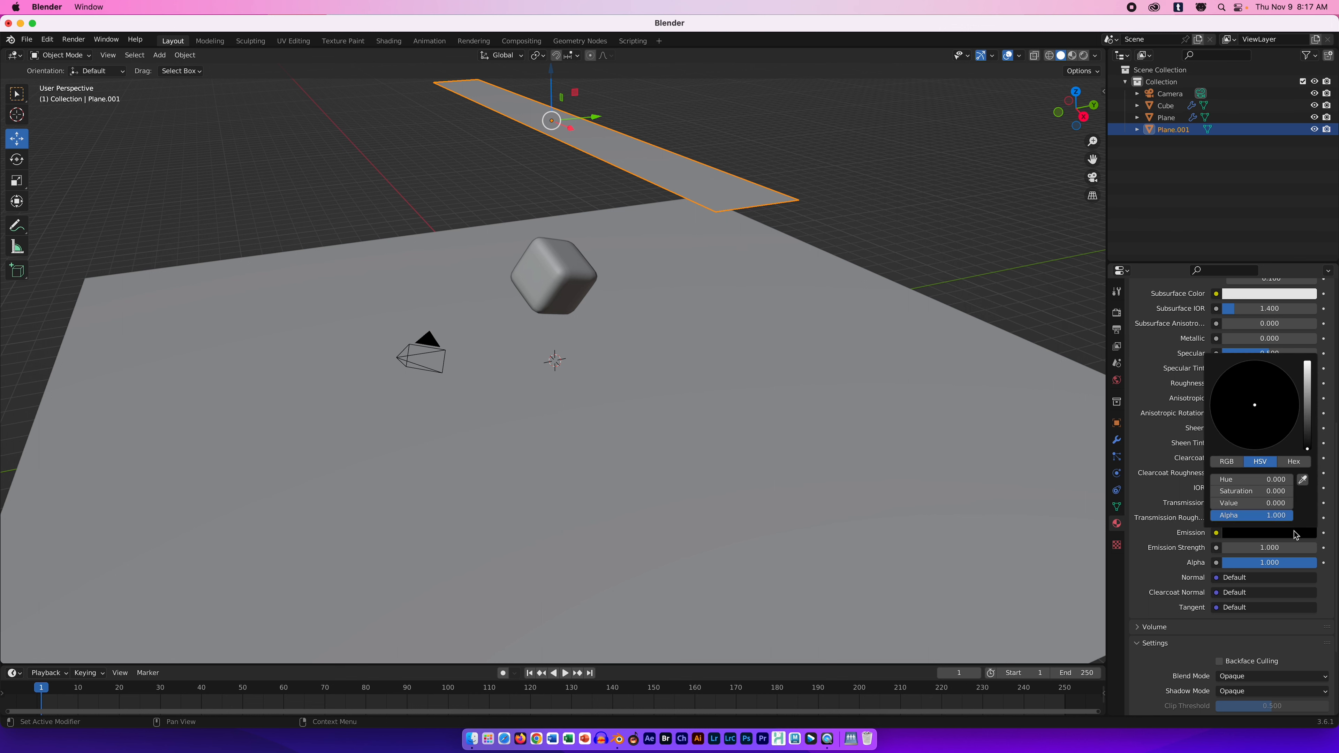
left_click(1311, 449)
left_click_drag(1307, 448, 1307, 362)
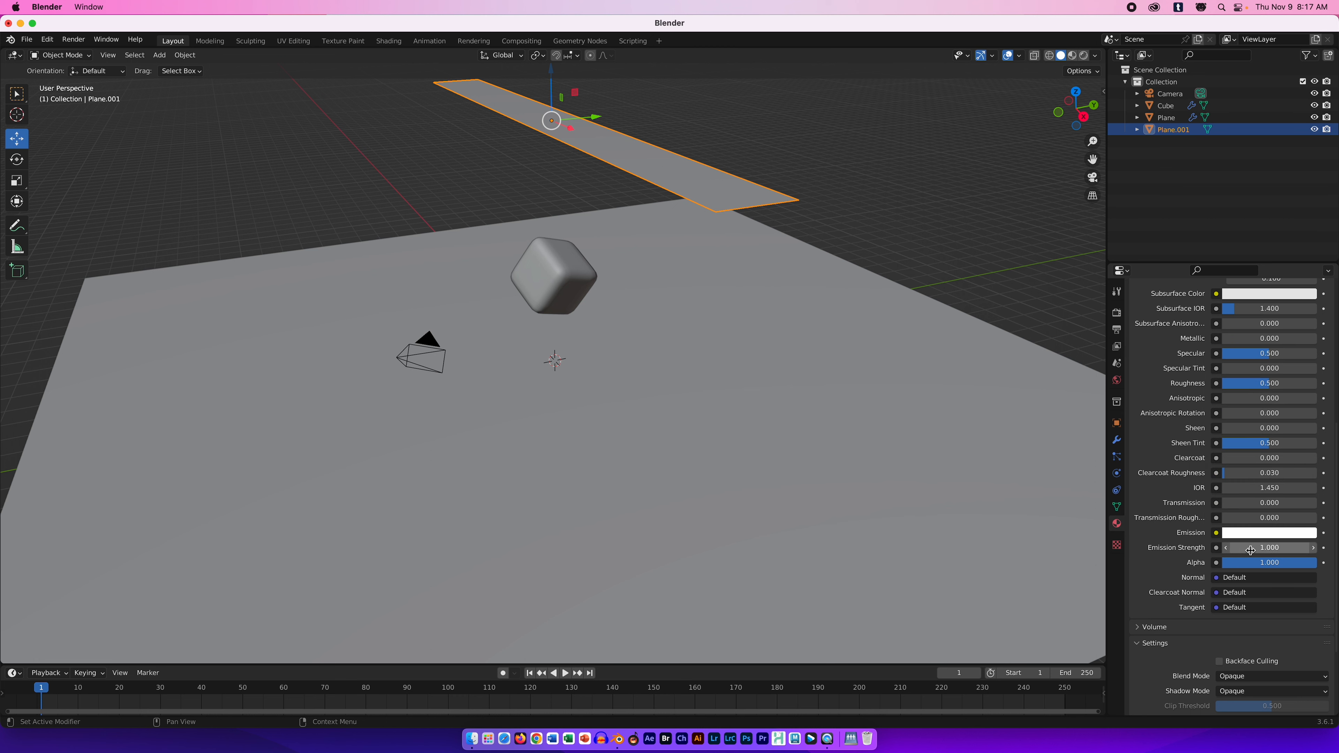
Show the viewport in rendered shading and set the render engine to Cycles
left_click(70, 41)
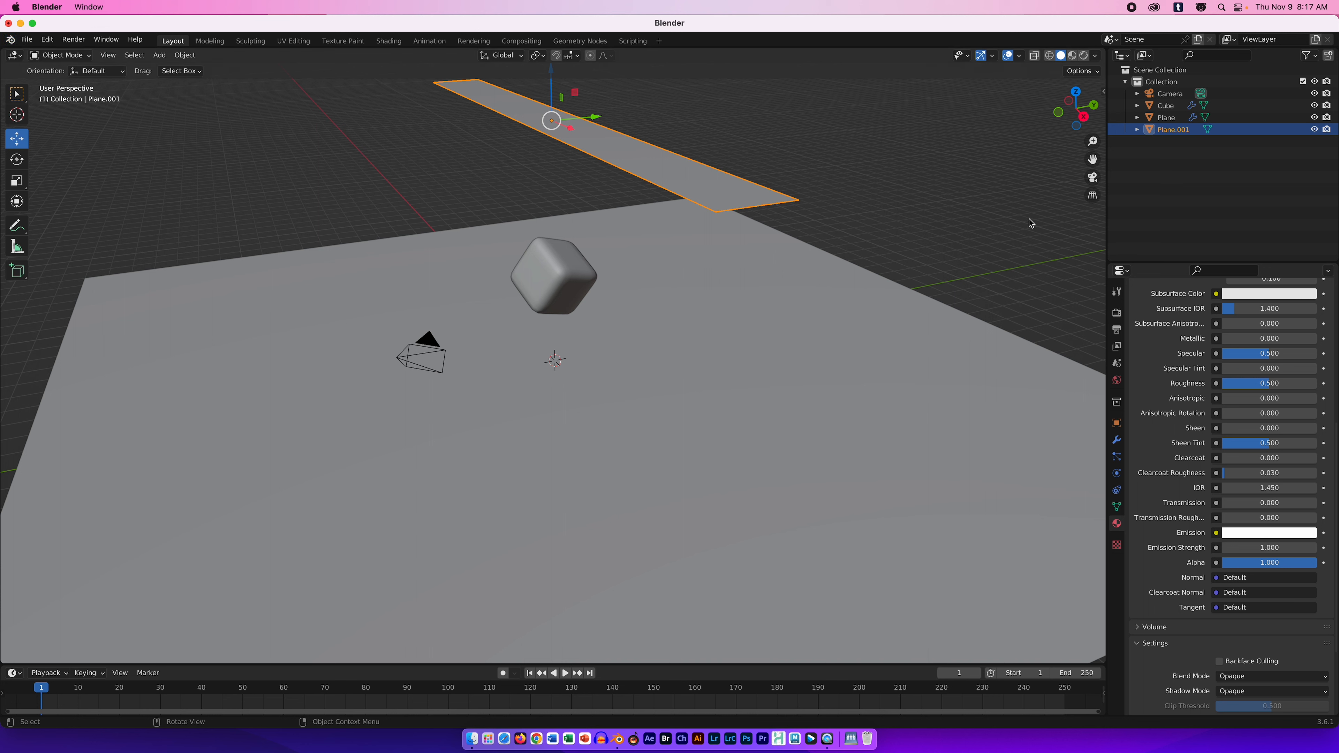
left_click(1084, 57)
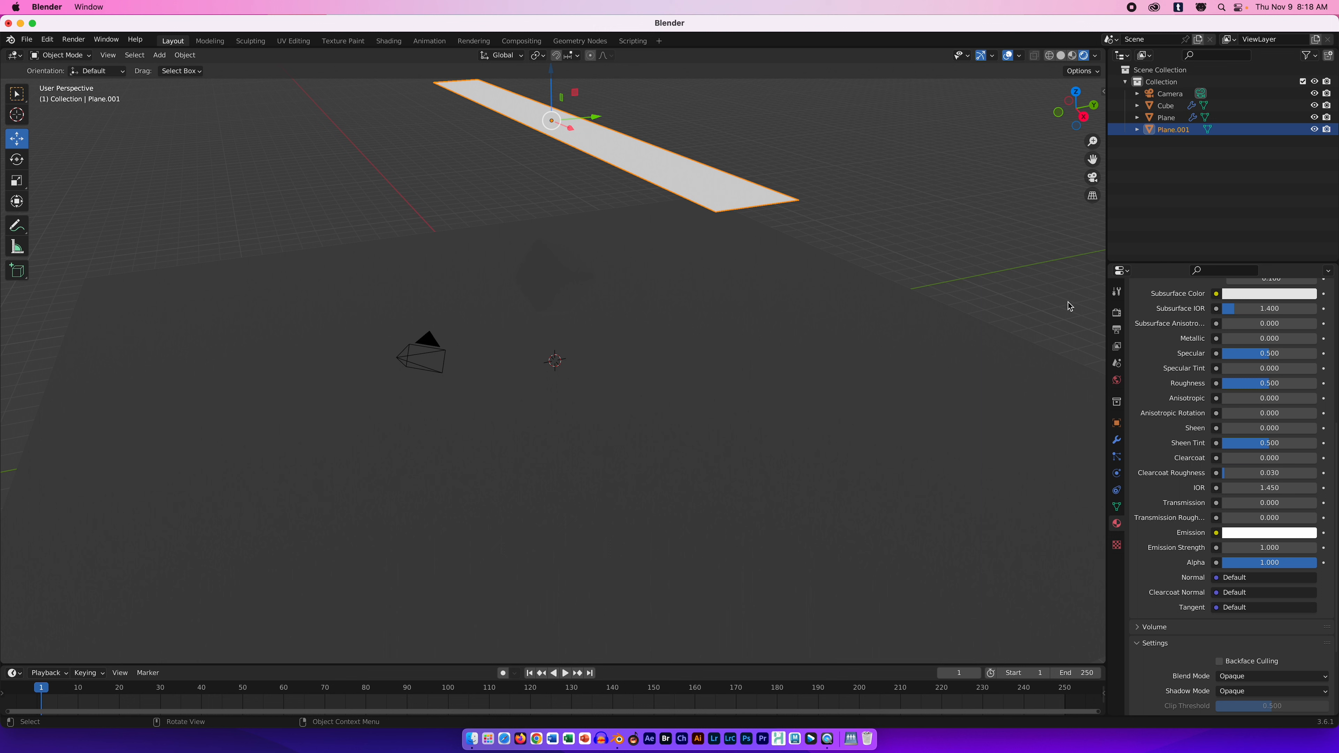
left_click(1117, 314)
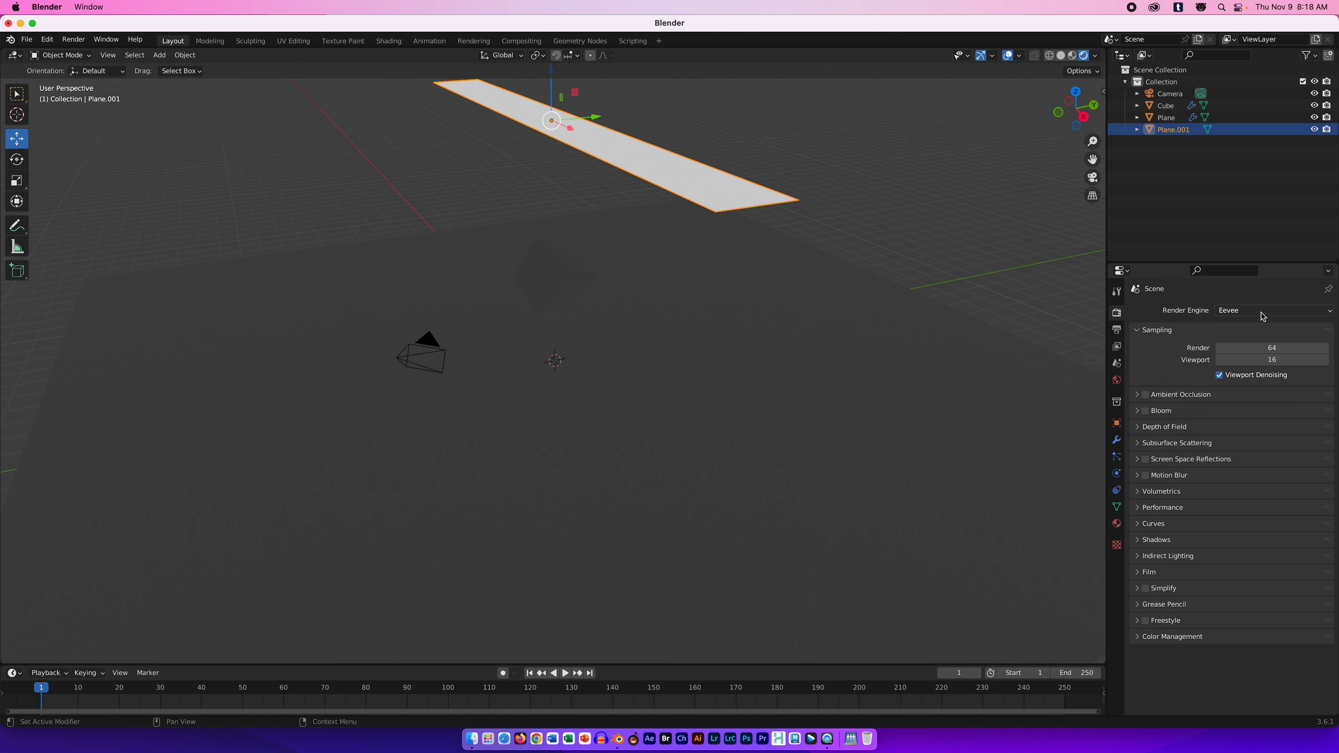
left_click(1250, 312)
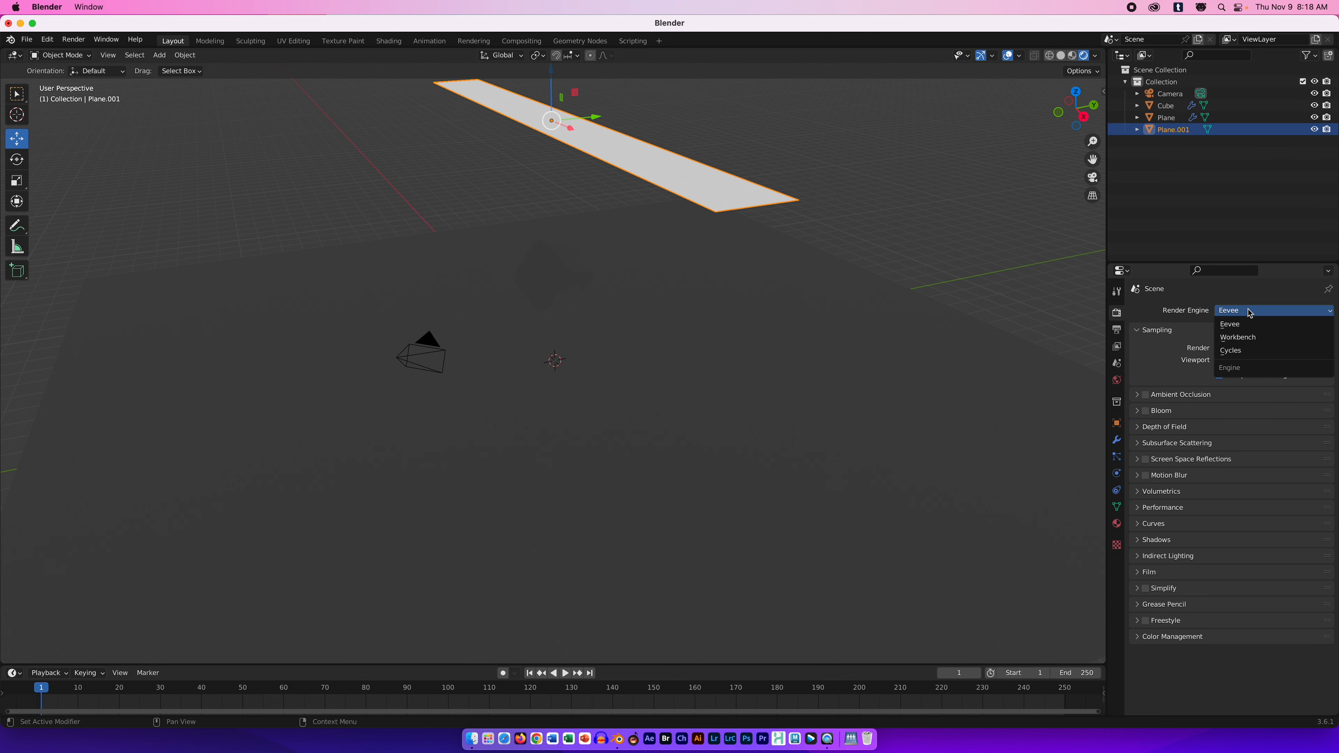
left_click(1239, 351)
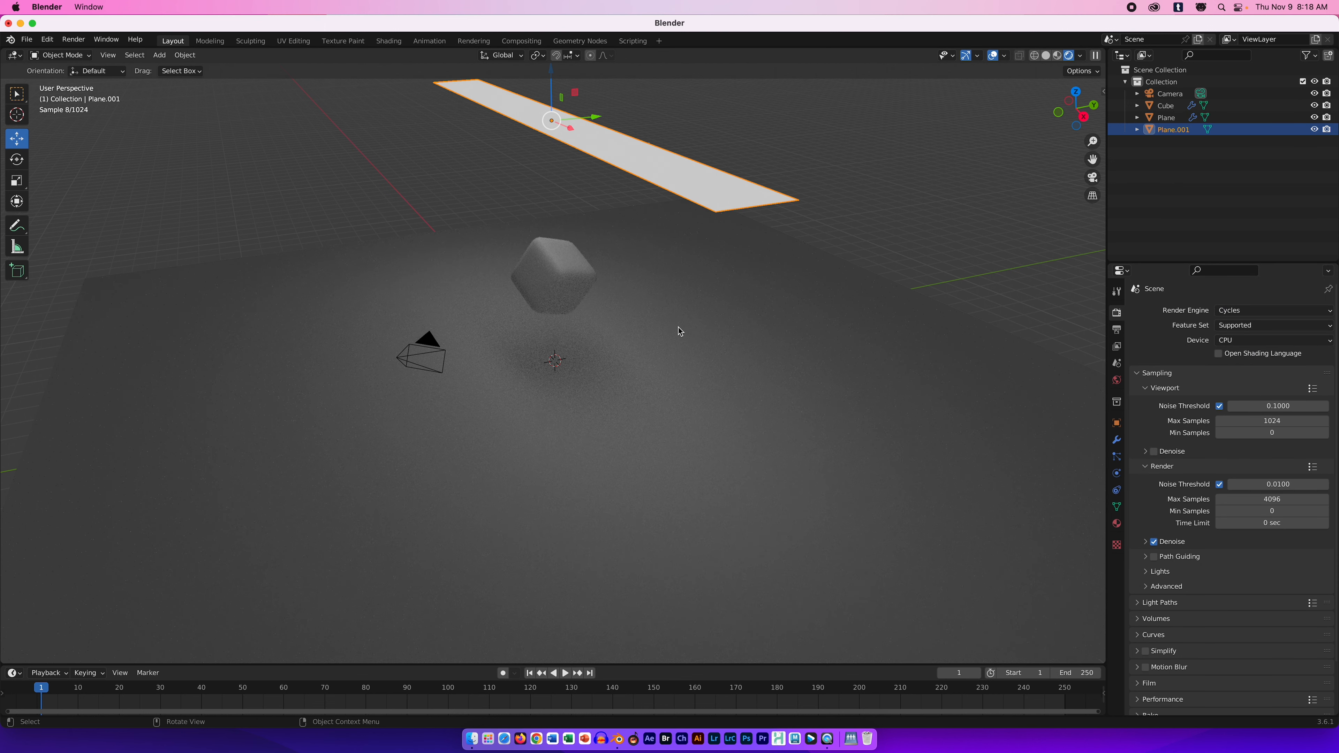
Adjust the glowing strip's height along the Z axis, leaving it a little closer above the cube
left_click_drag(552, 92, 560, 184)
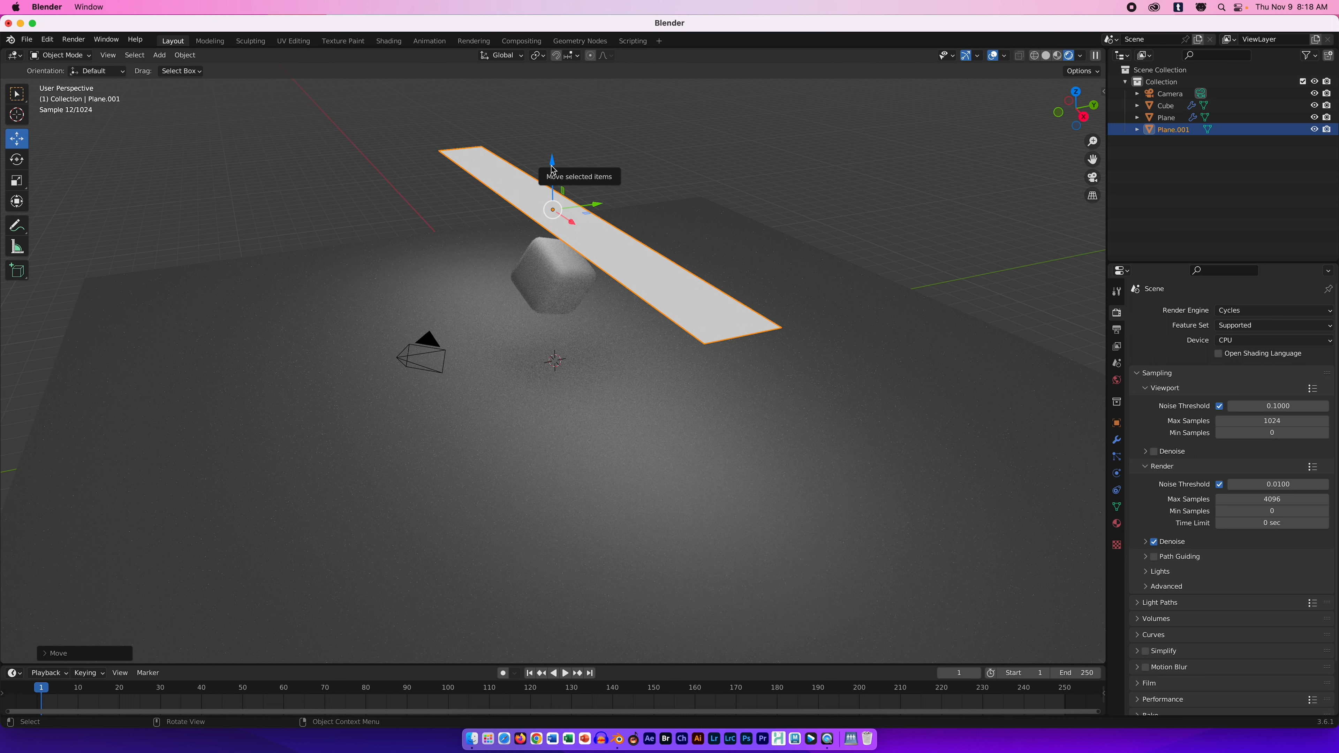
left_click_drag(553, 170, 541, 67)
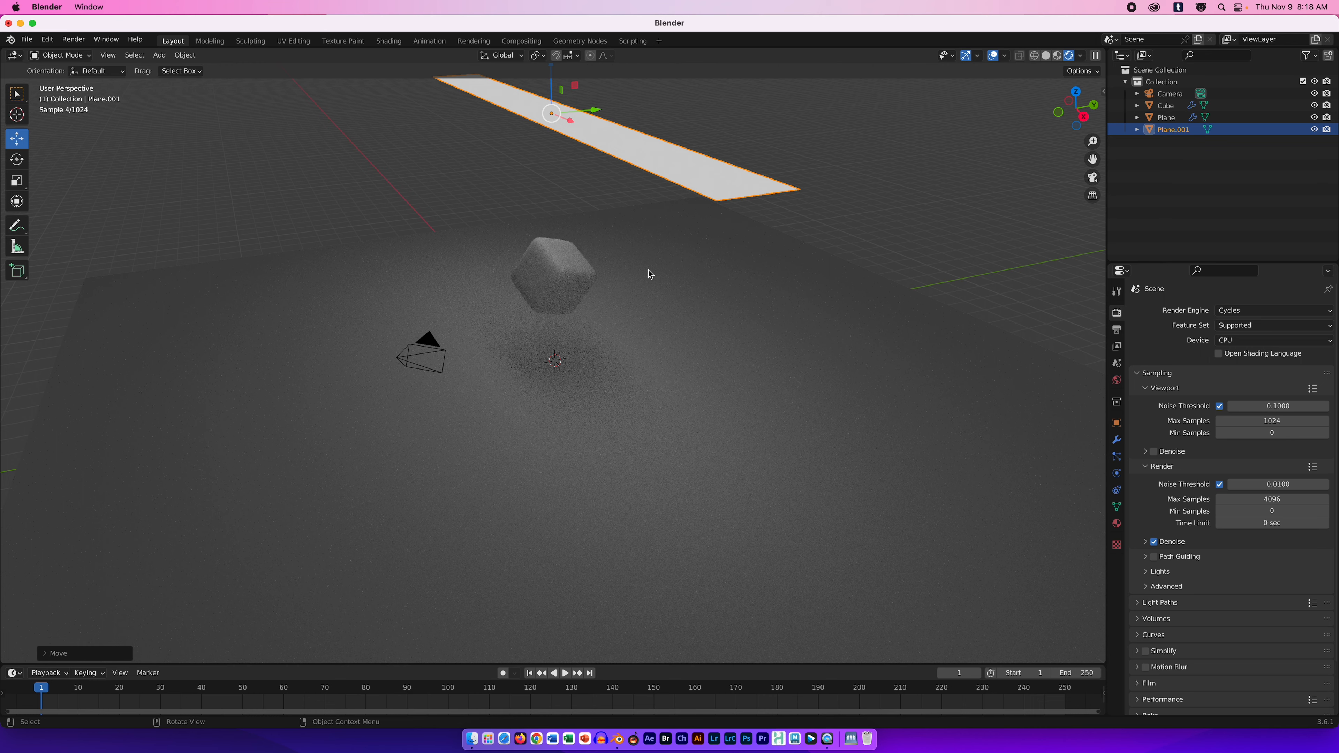
scroll(651, 275, "down", 4)
scroll(651, 275, "up", 3)
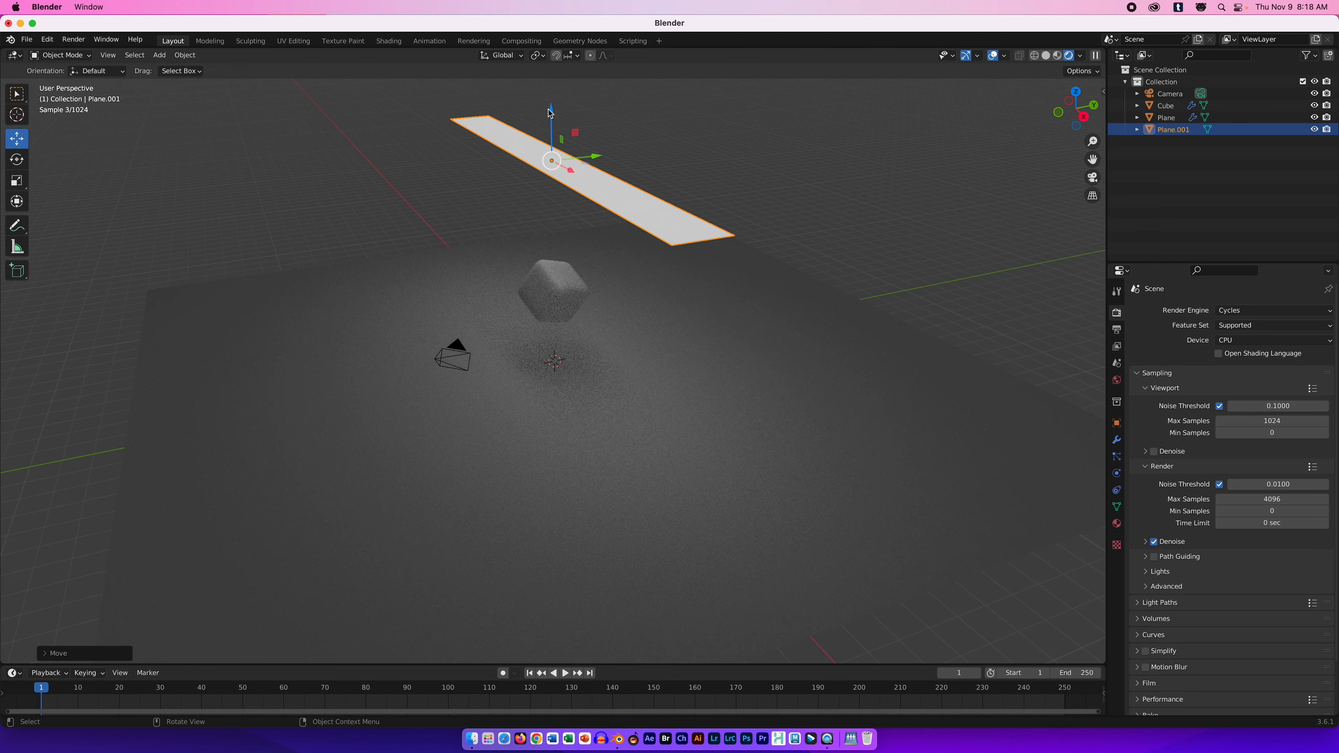
left_click_drag(549, 113, 554, 142)
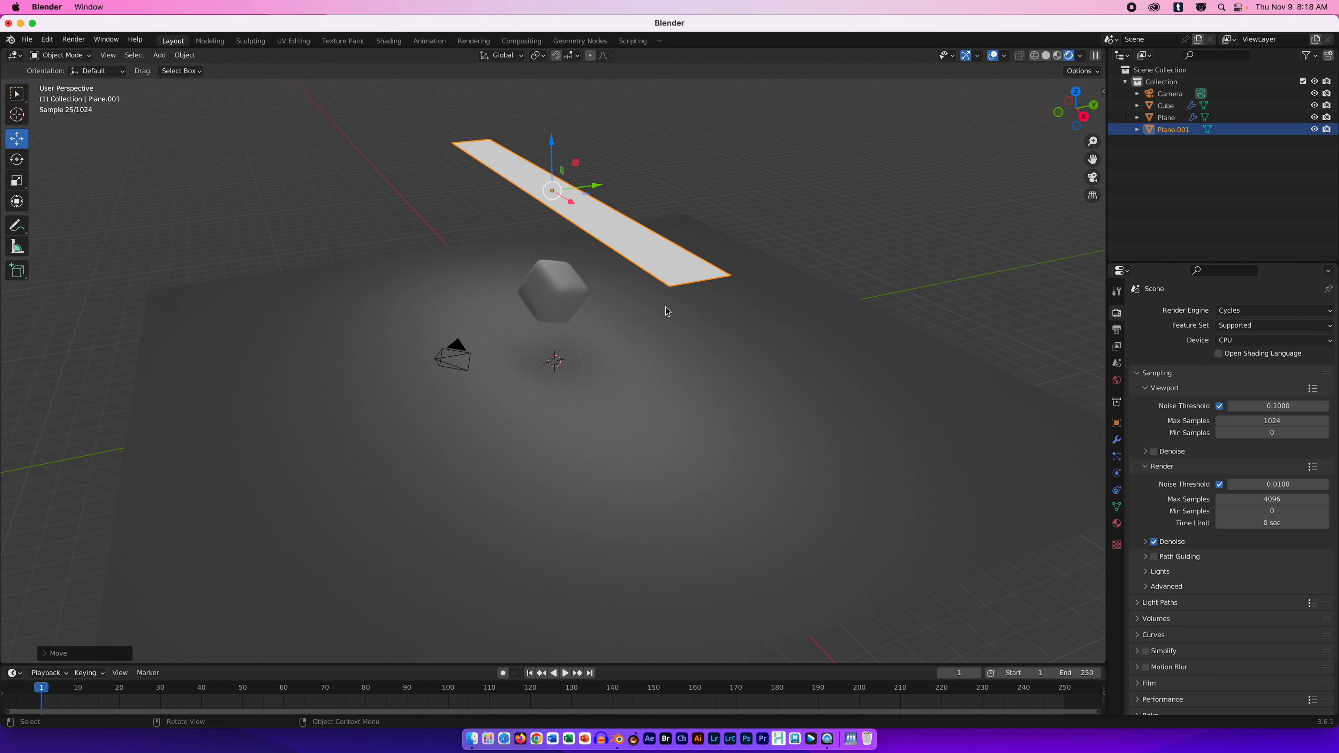
Select the cube and set its material's base color to pure red
scroll(535, 314, "up", 3)
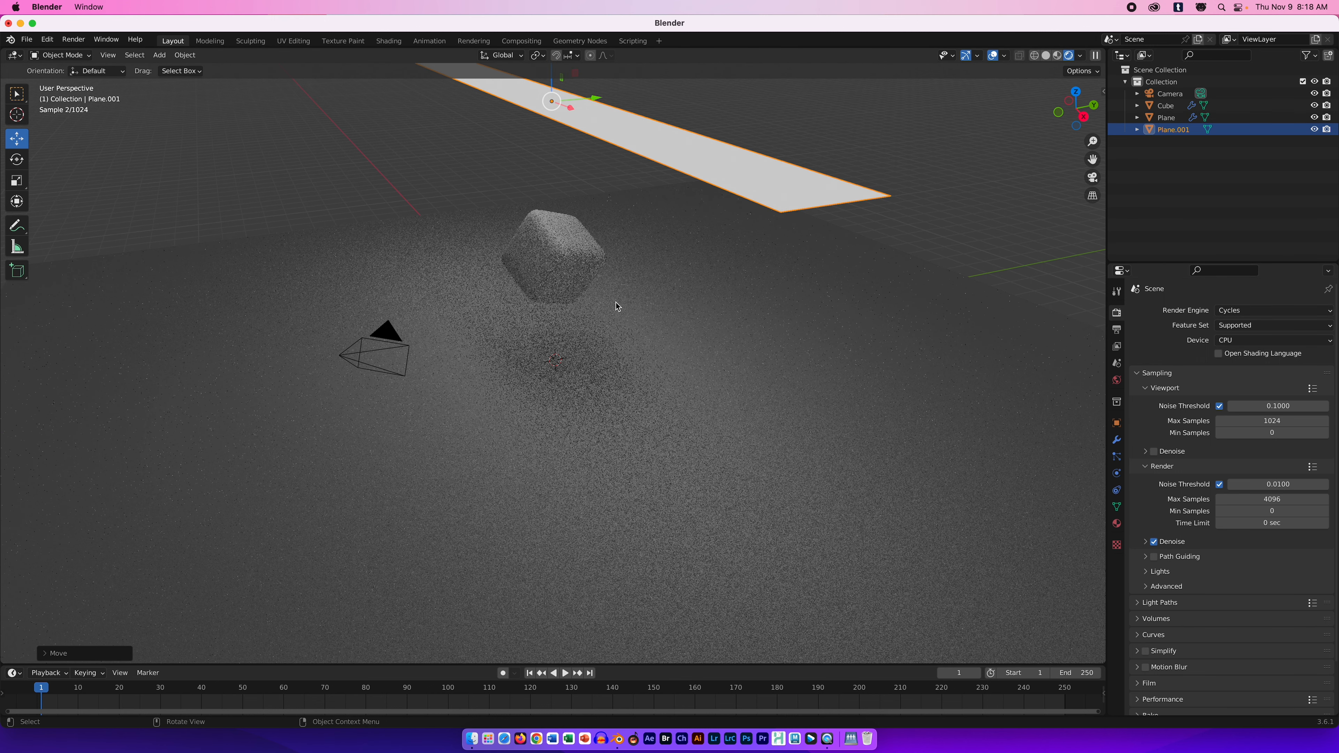
left_click(572, 254)
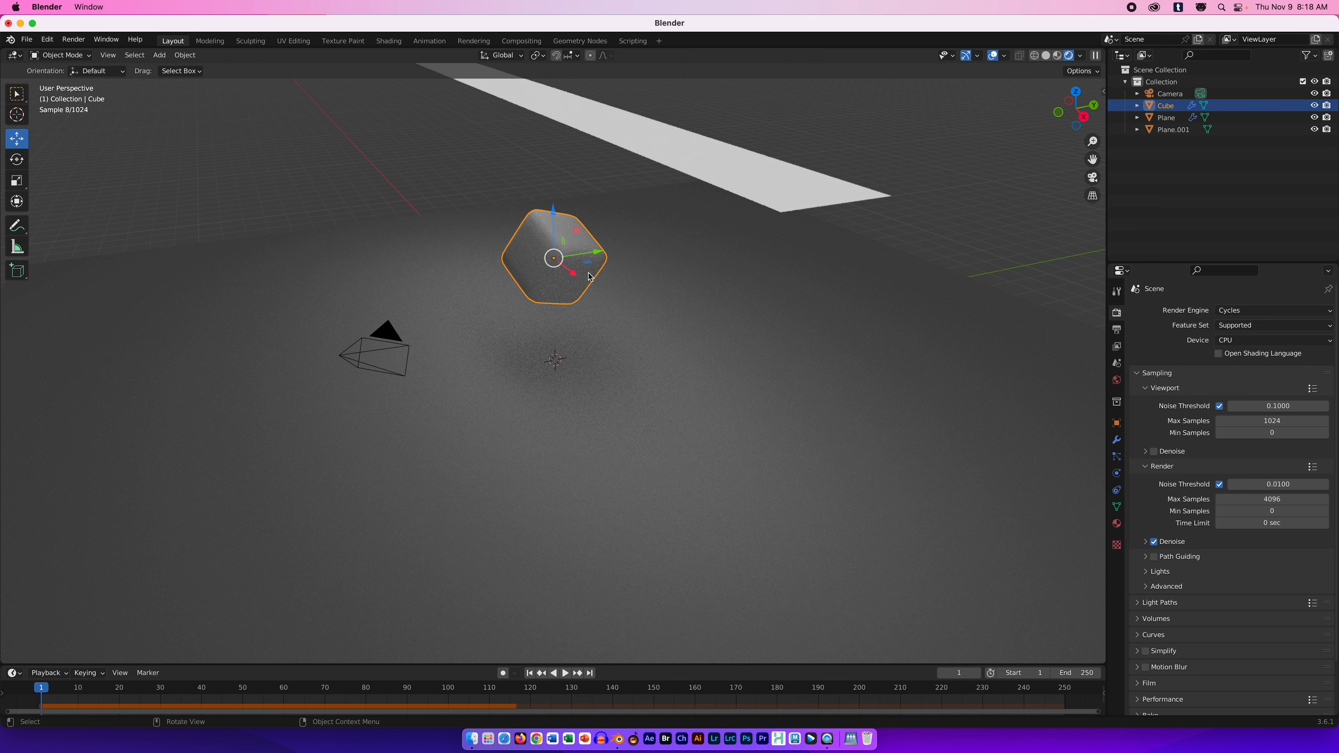
left_click(1117, 525)
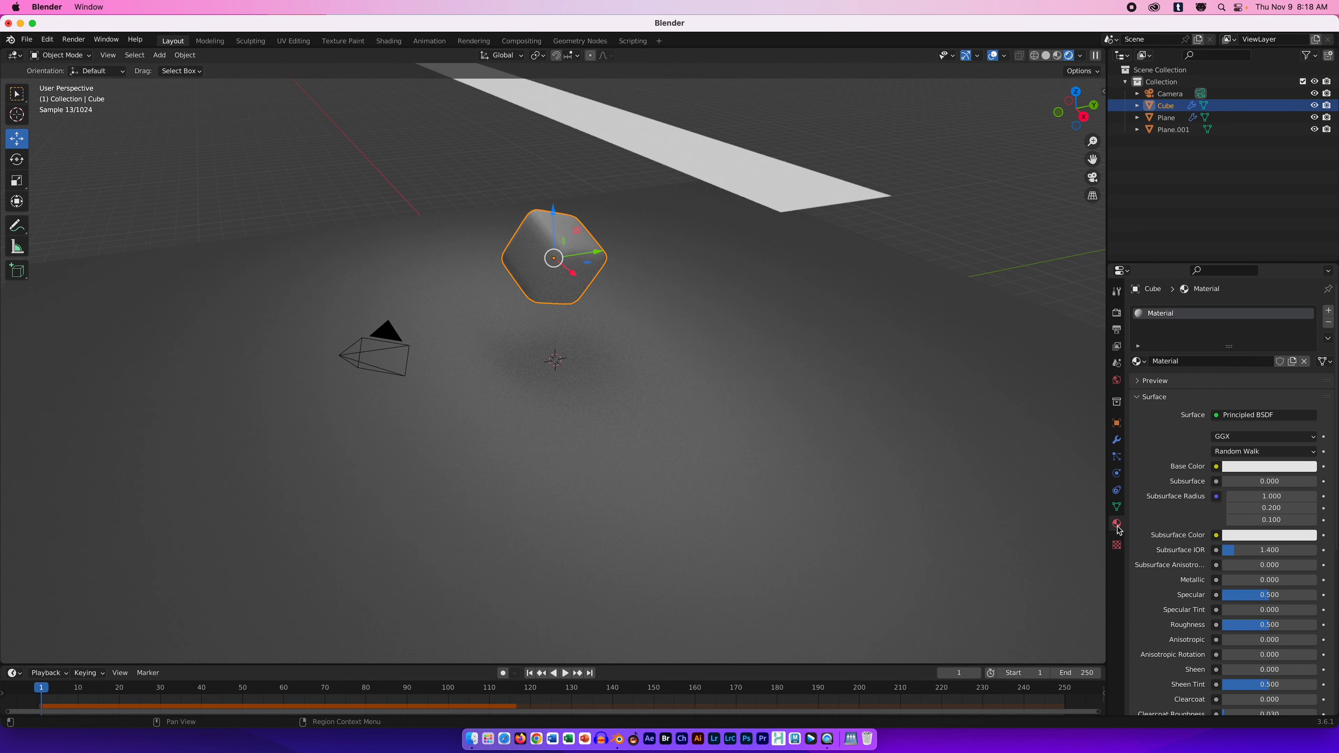
left_click(1272, 468)
left_click_drag(1257, 367, 1256, 378)
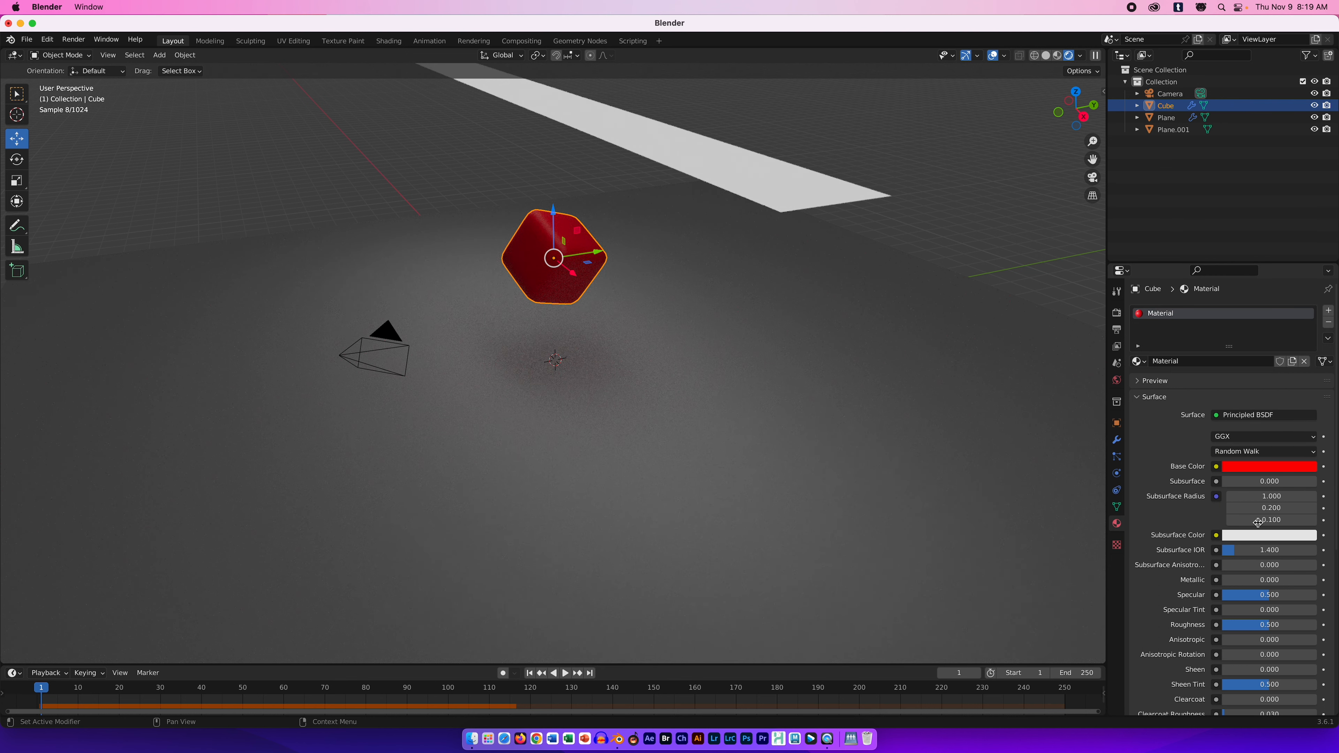
Make the cube's red material glass-like with transmission 1.000 and roughness about 0.042
scroll(1287, 551, "down", 2)
scroll(1287, 550, "down", 5)
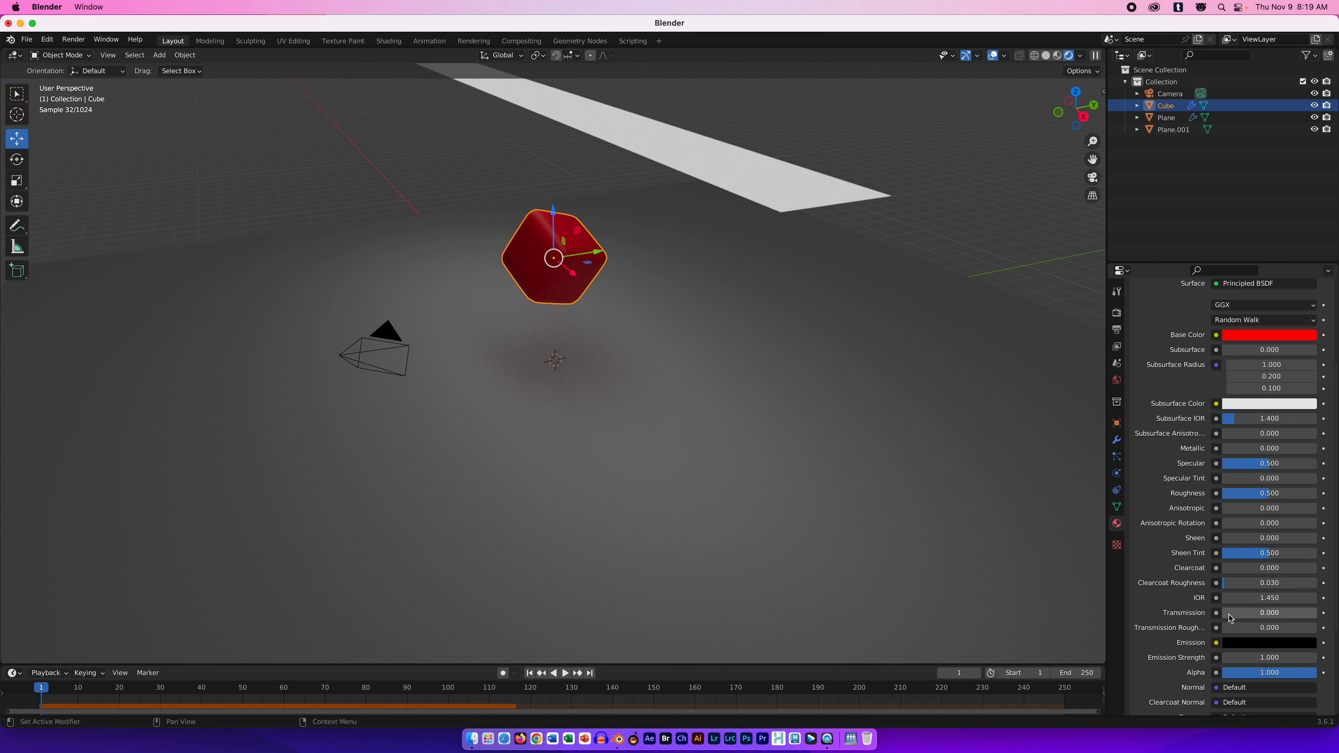
left_click_drag(1230, 617, 1326, 618)
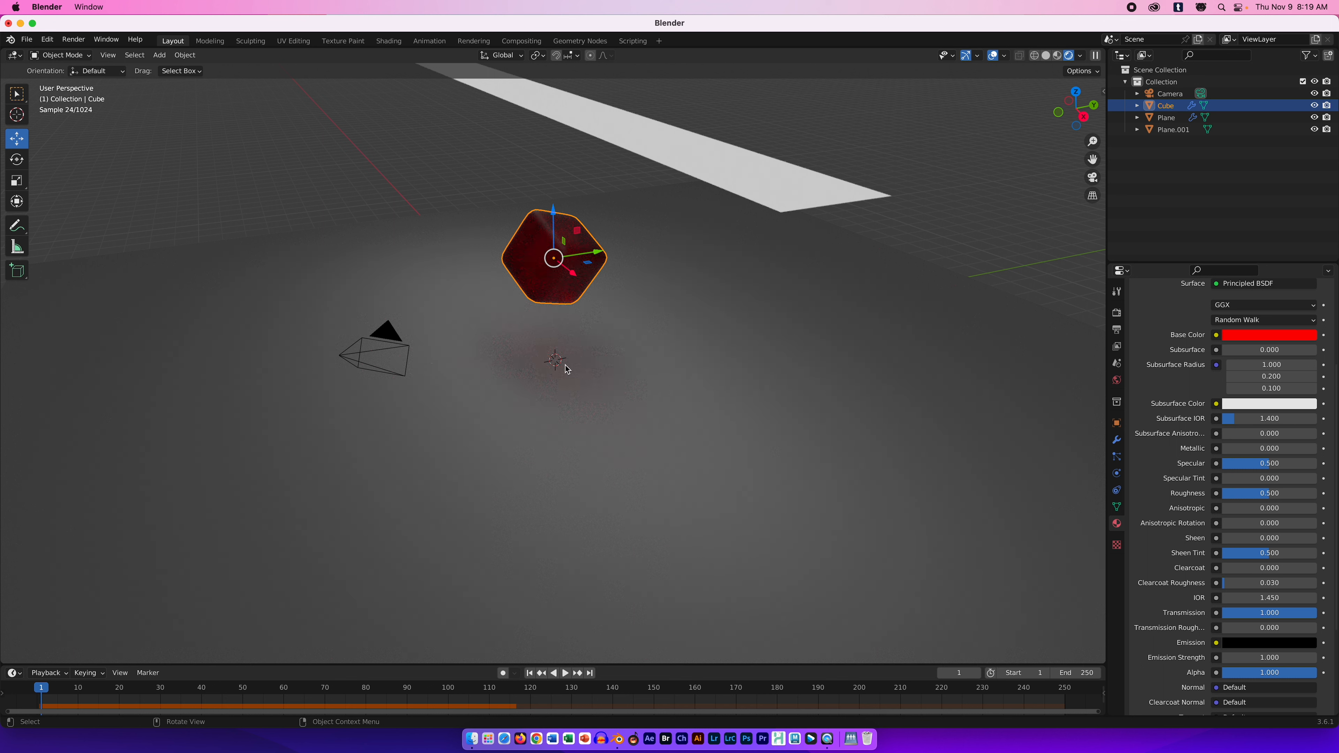
scroll(539, 239, "up", 3)
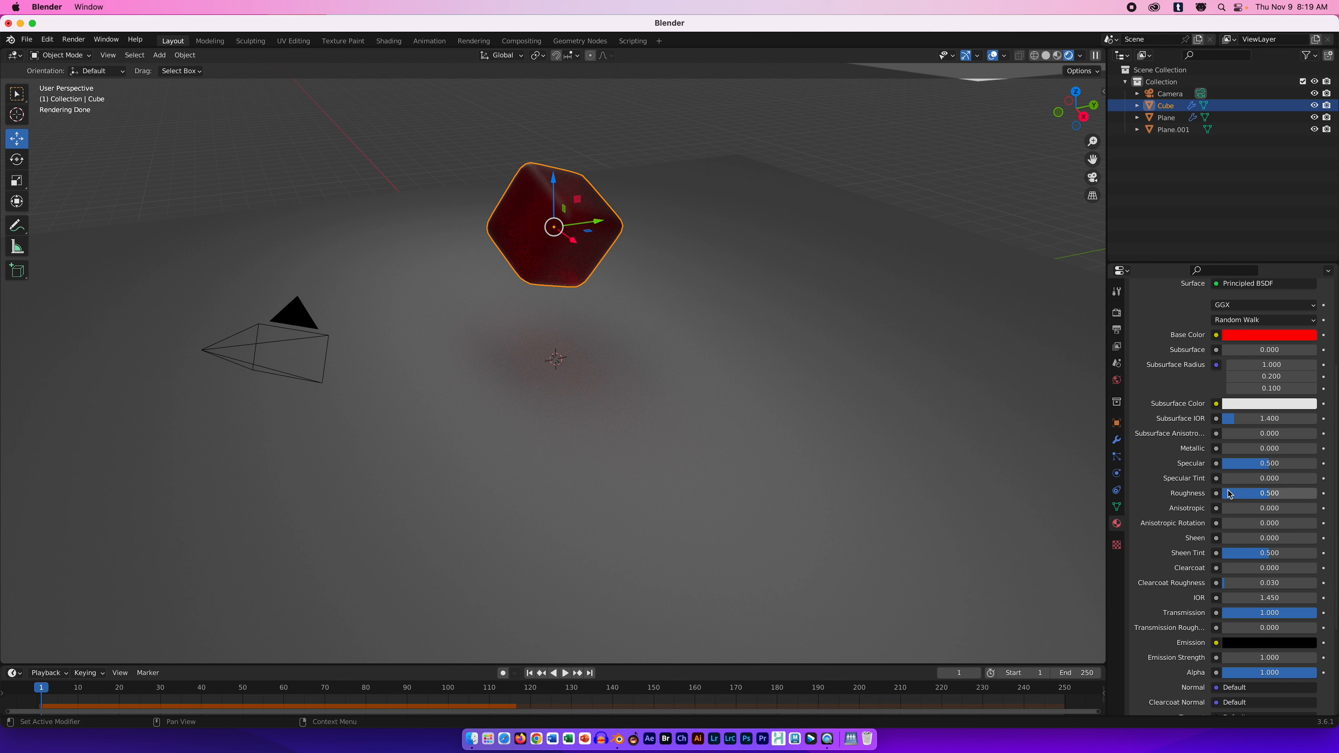
left_click_drag(1273, 496, 1227, 496)
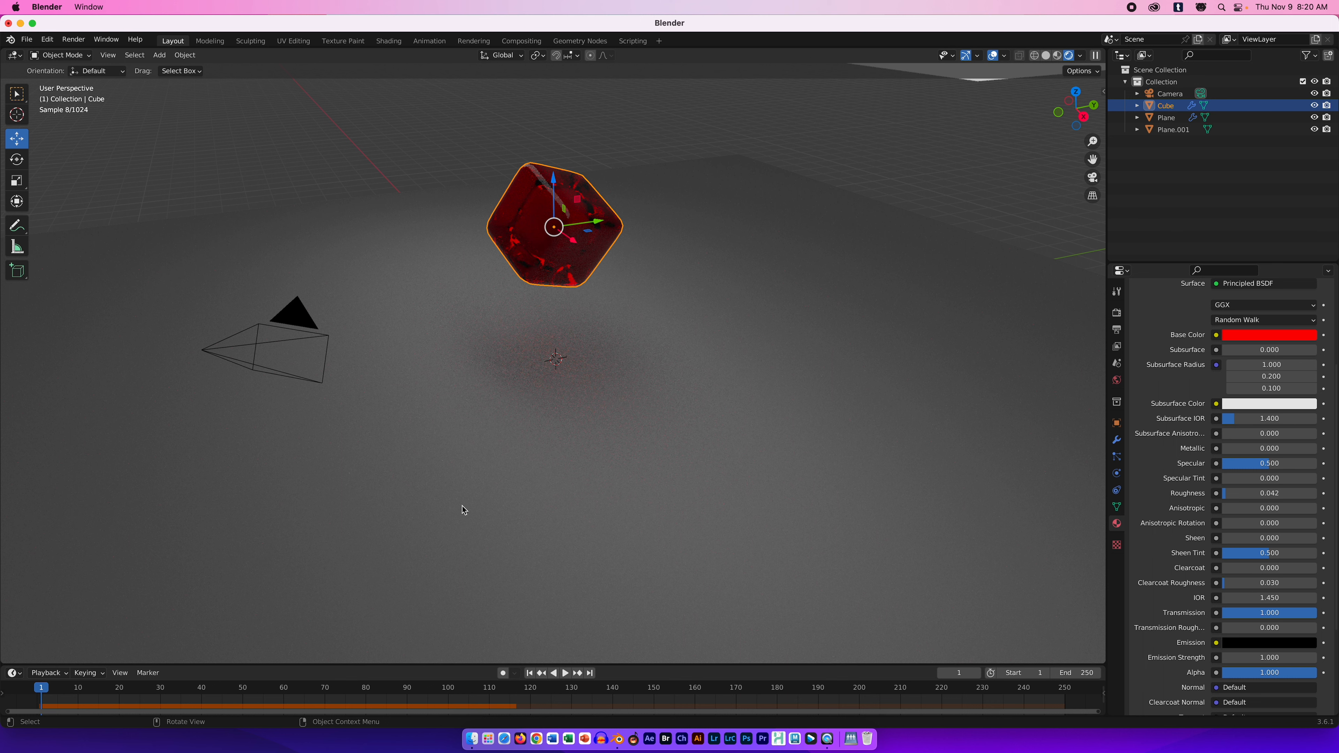
Play the cube's falling animation in rendered view, stop it and return to the first frame
left_click(566, 674)
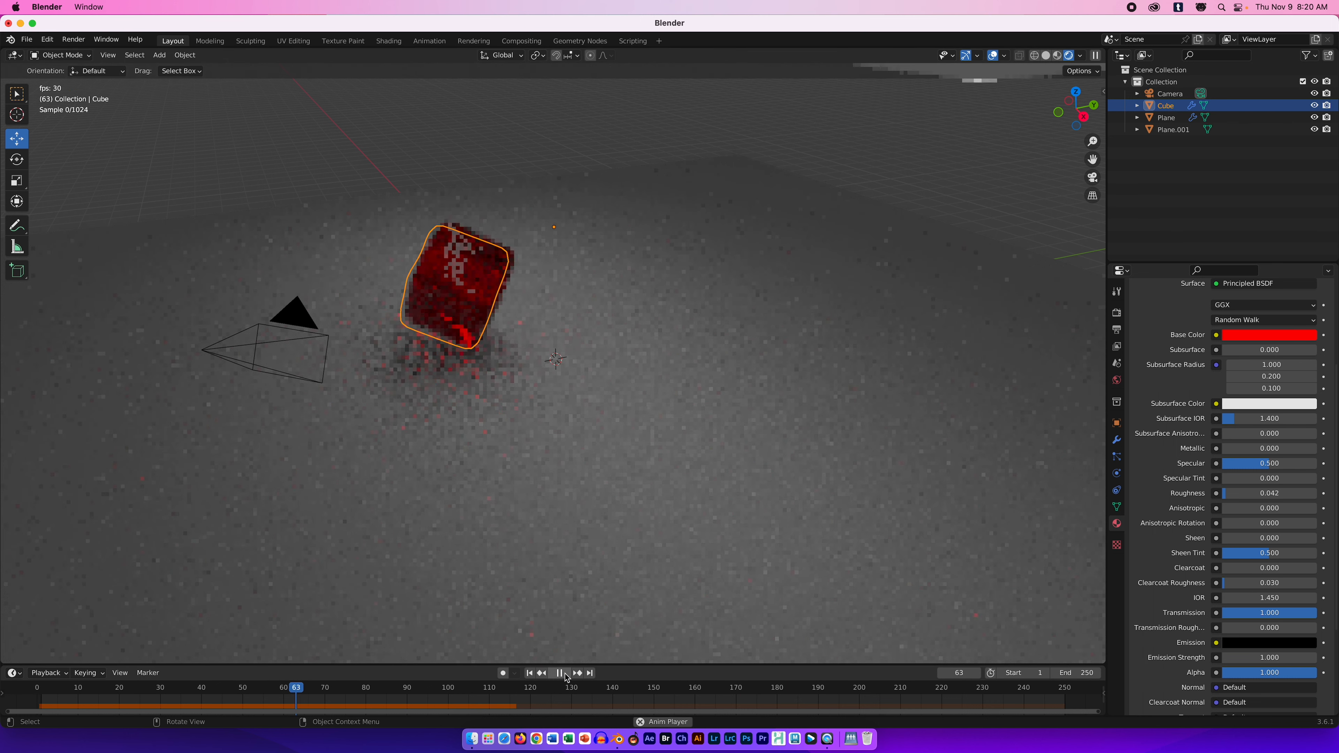
left_click(562, 674)
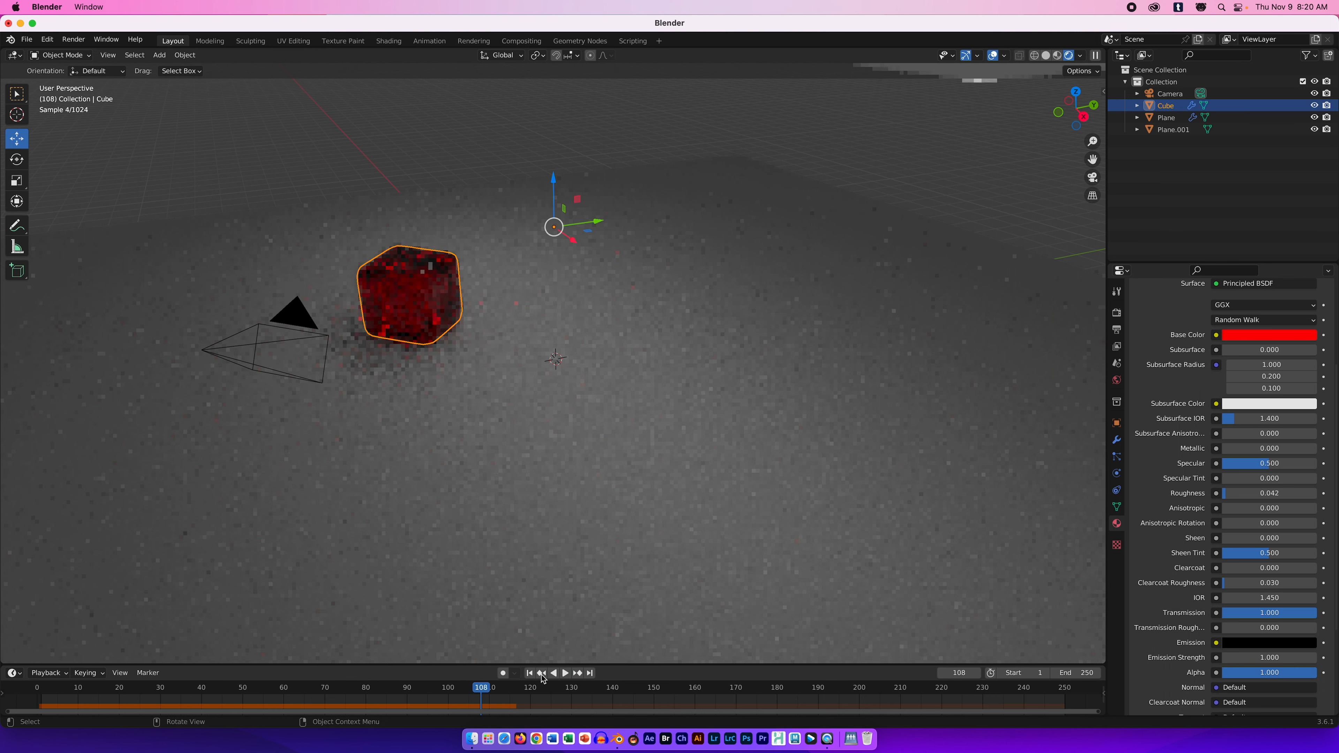
left_click(530, 674)
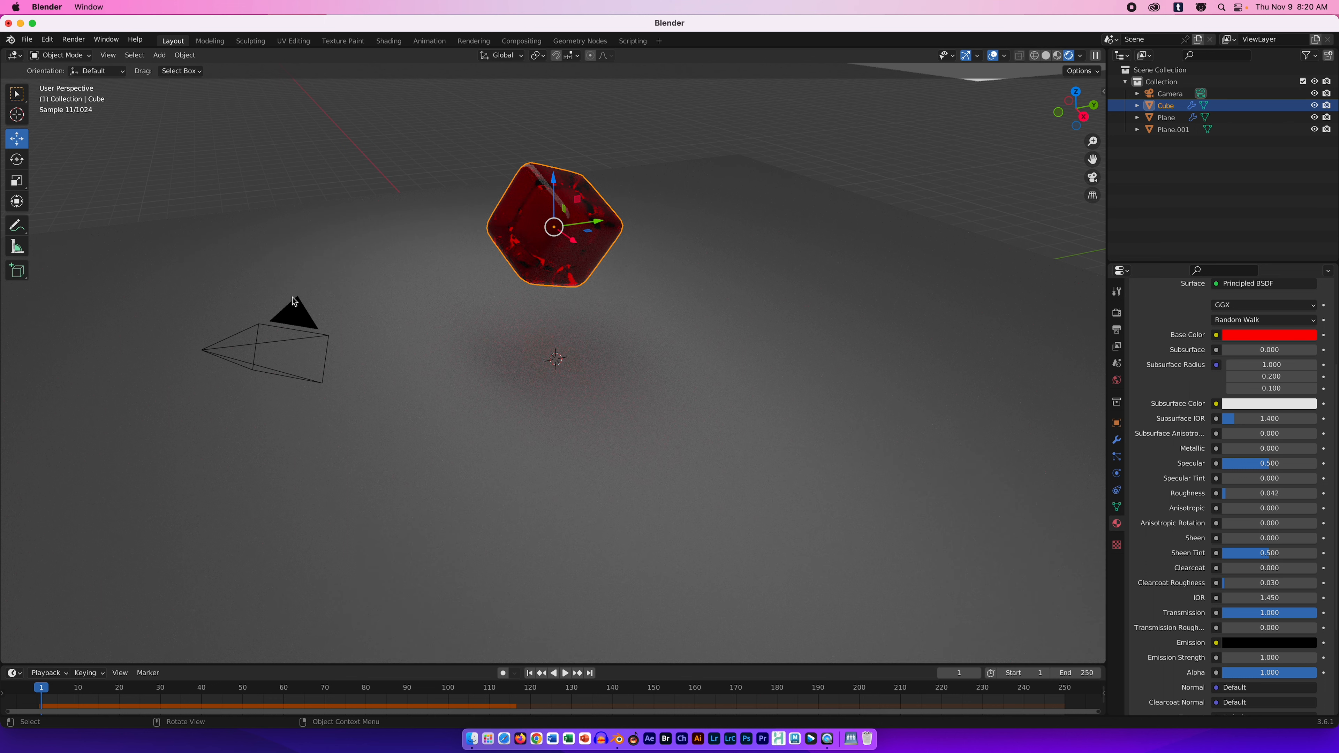
Look through the scene camera and lock the camera to the view
left_click(1093, 178)
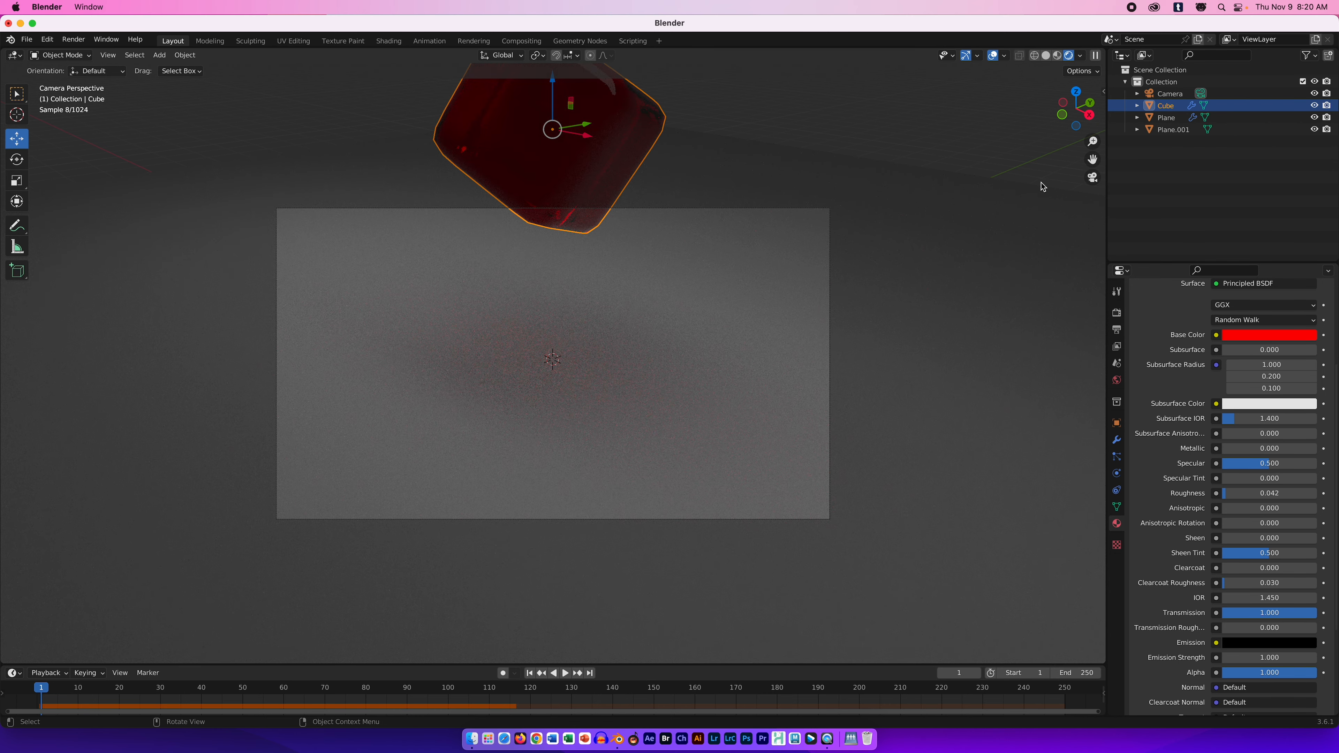
left_click(1106, 91)
left_click(1100, 153)
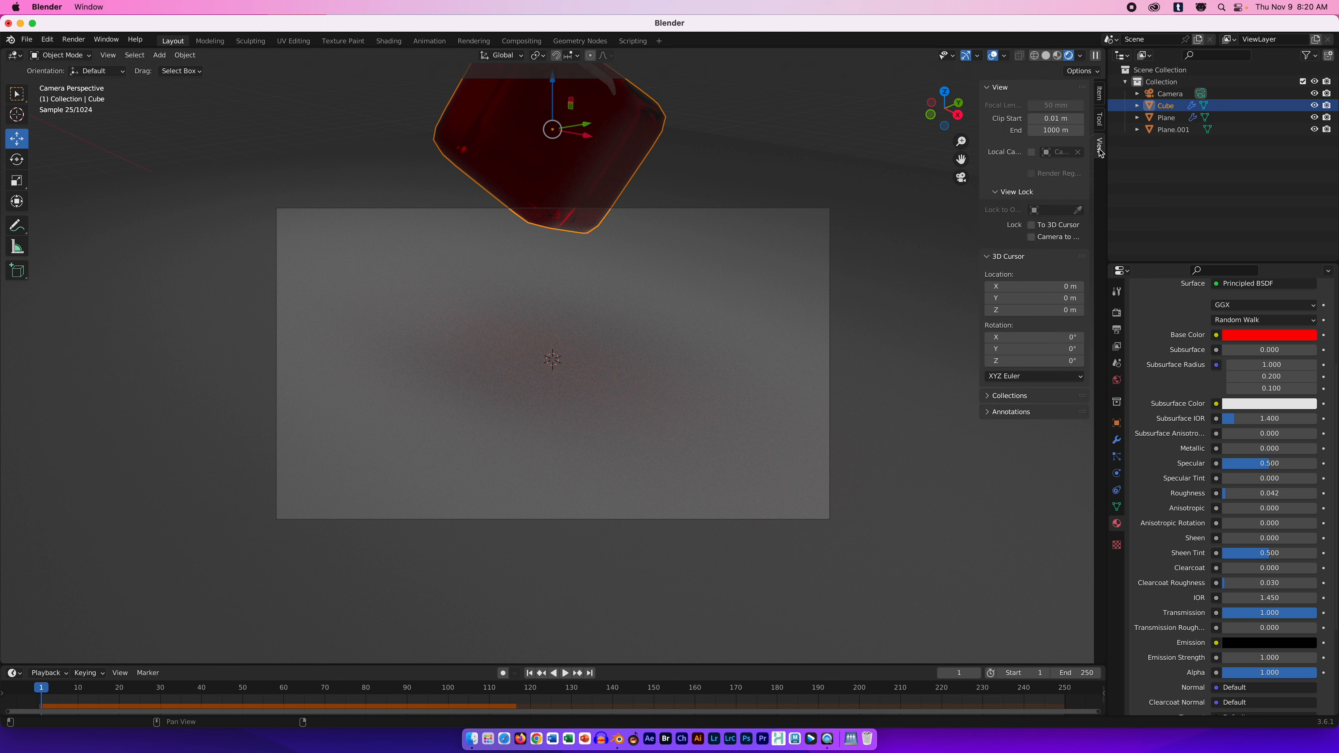
left_click(1033, 238)
Move the camera back and tilt it so most of the cube and its shadow fall inside the camera frame
scroll(716, 440, "down", 3)
scroll(715, 440, "up", 3)
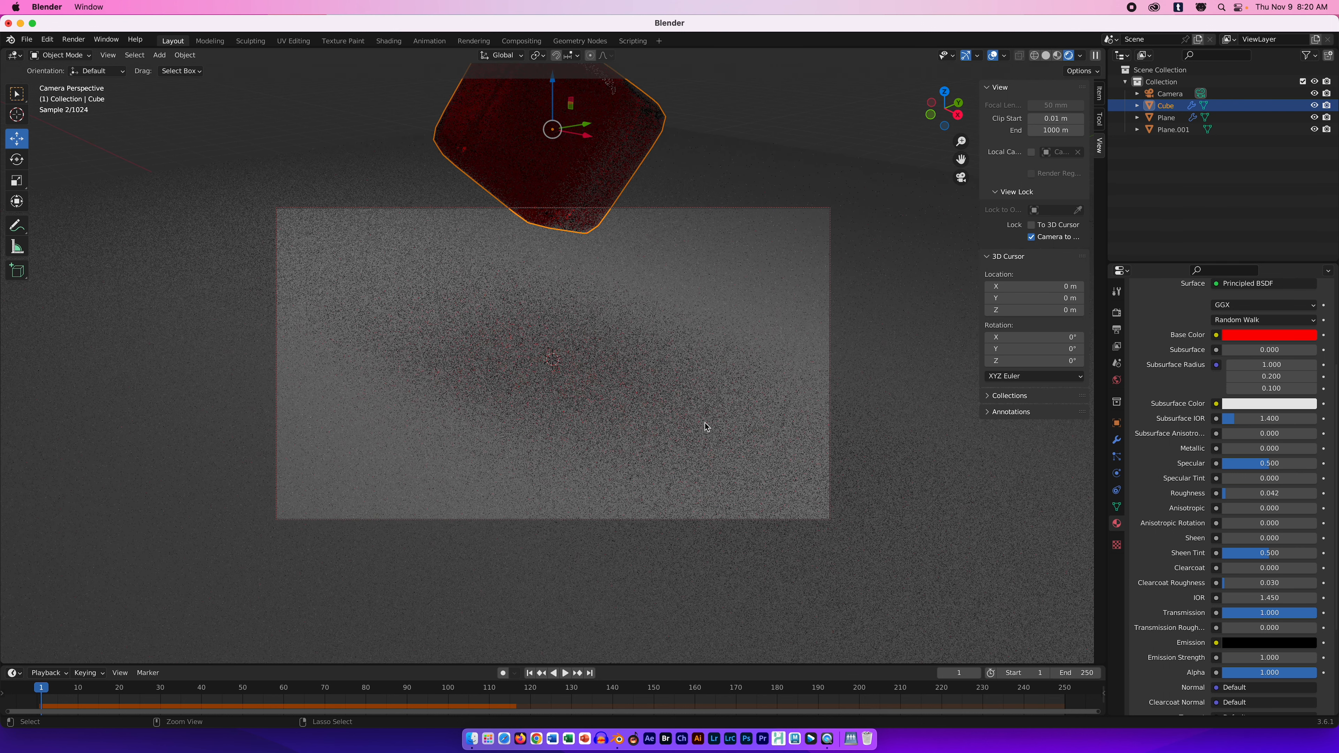
mouse_move(705, 423)
middle_mouse_down()
mouse_move(701, 449)
mouse_move(703, 411)
middle_mouse_up()
scroll(704, 411, "down", 1)
scroll(704, 410, "up", 2)
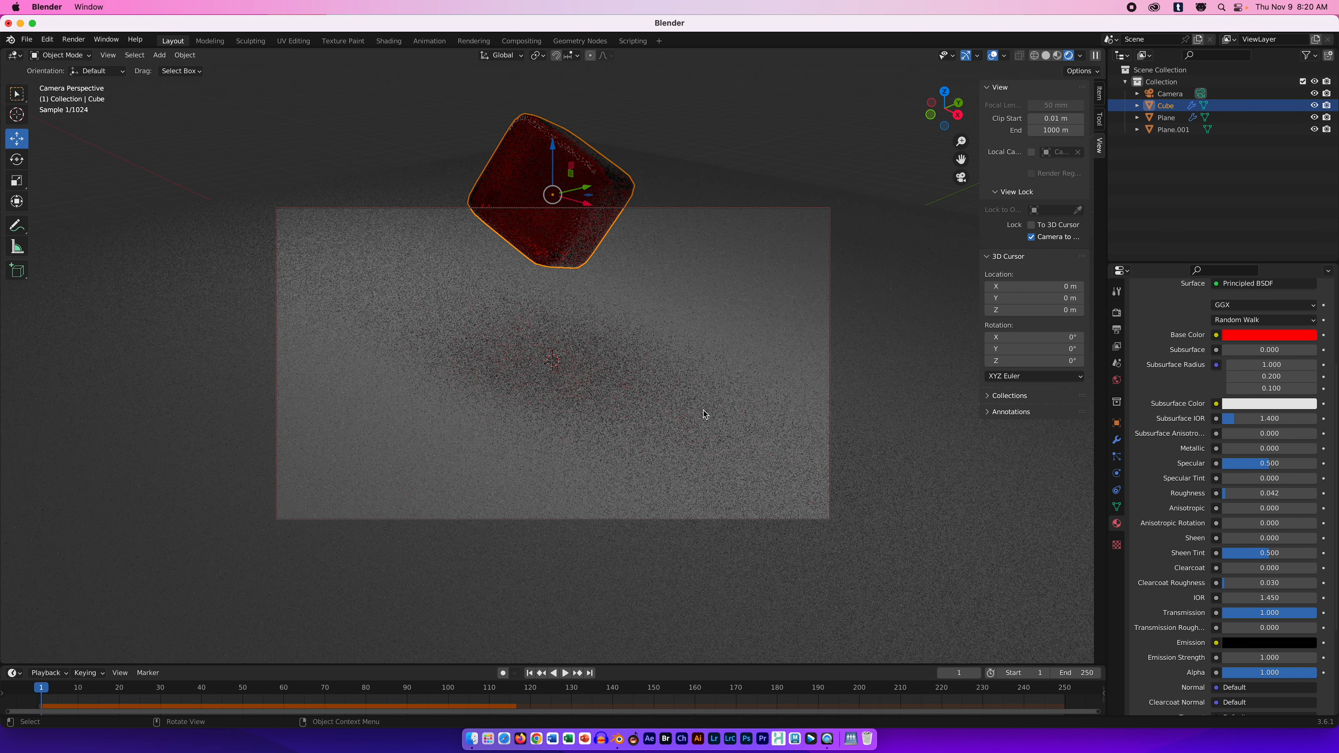
scroll(703, 410, "down", 2)
scroll(703, 410, "up", 2)
middle_click_drag(668, 391, 673, 438)
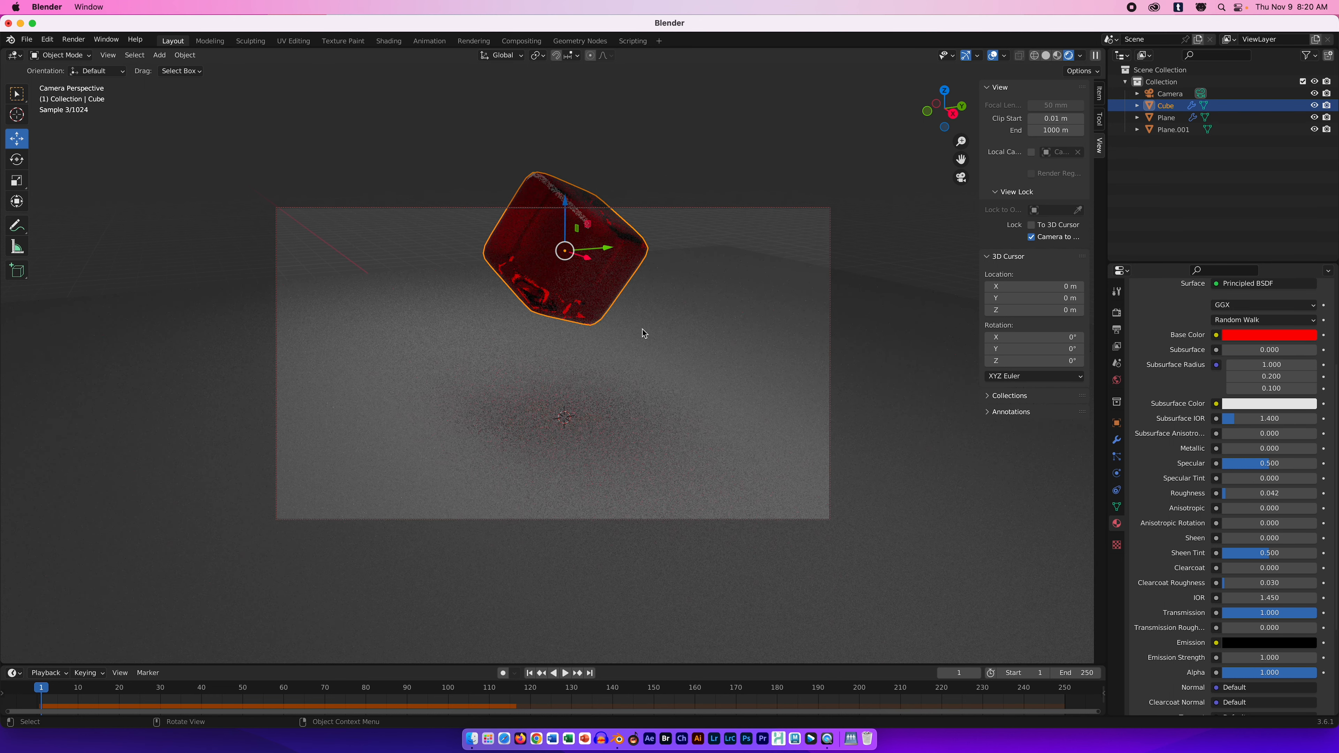
Scale the floor plane up until its far edges lie behind the cube, above the camera frame
left_click(898, 480)
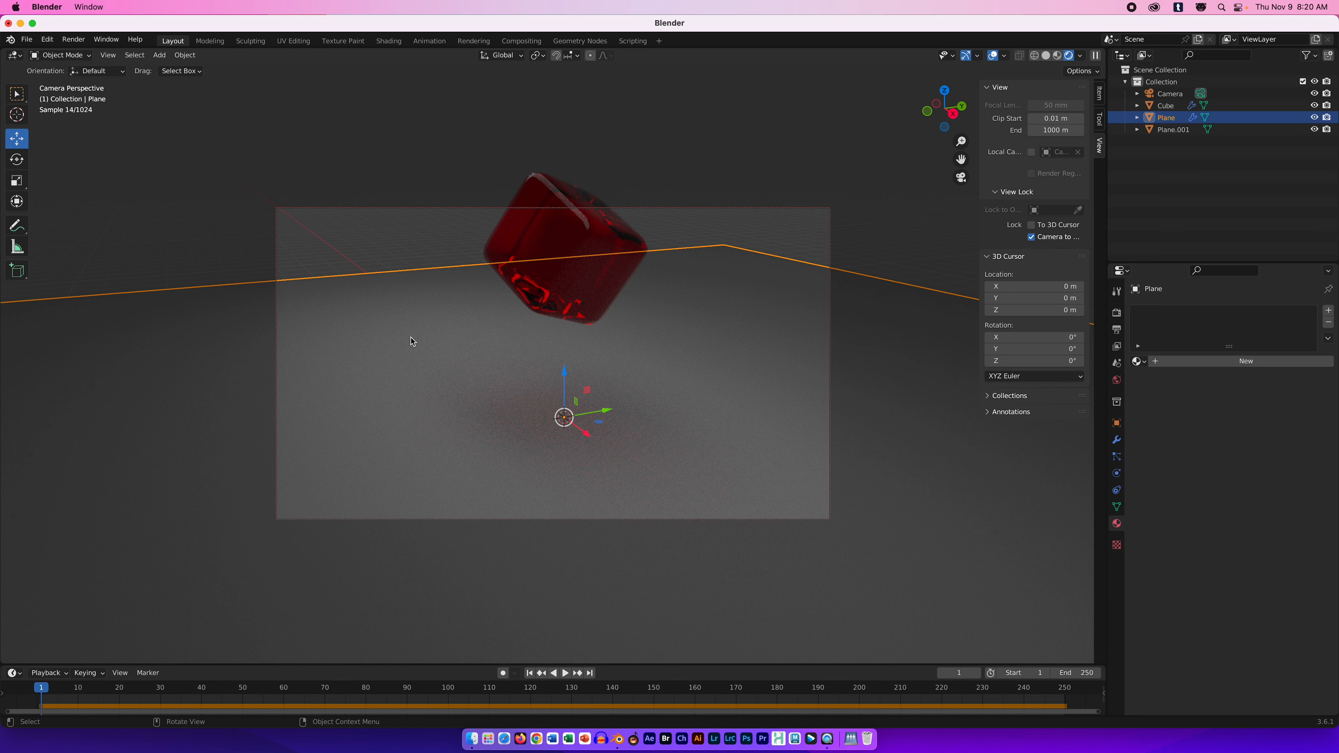
key("s")
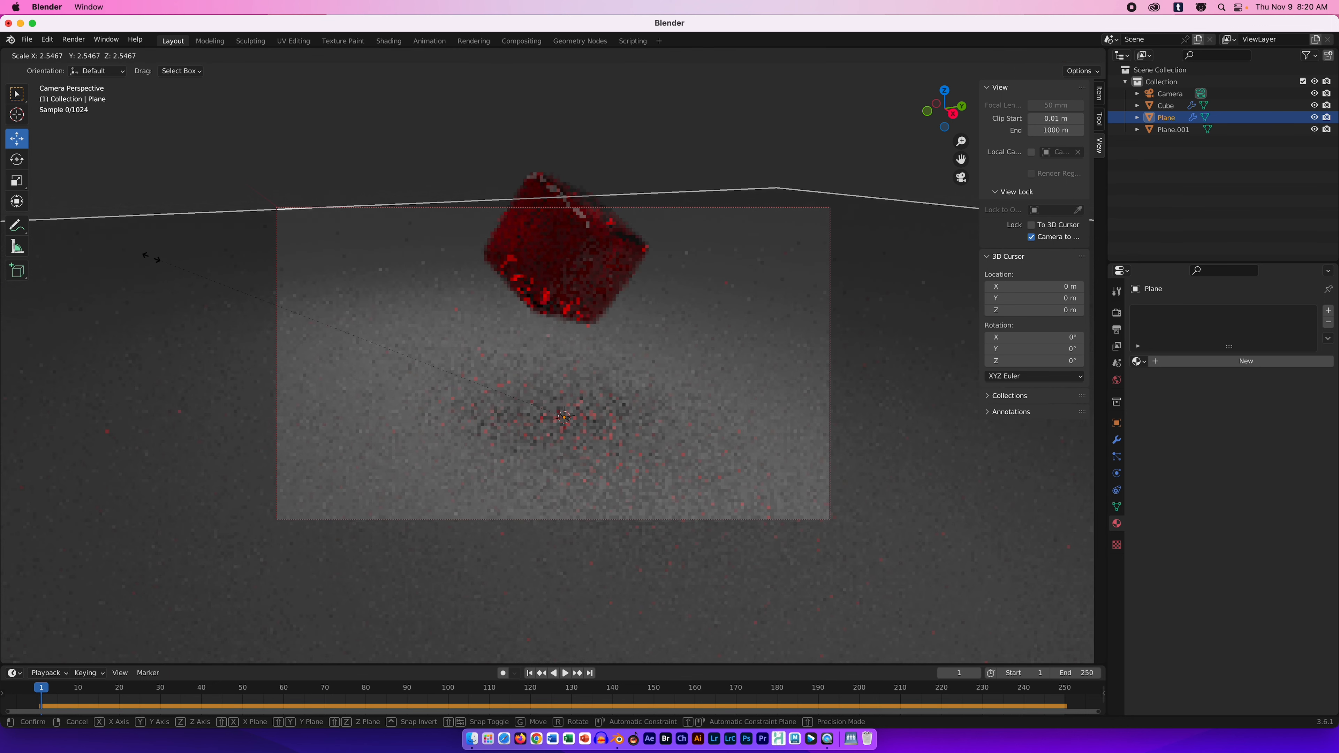
left_click(1029, 169)
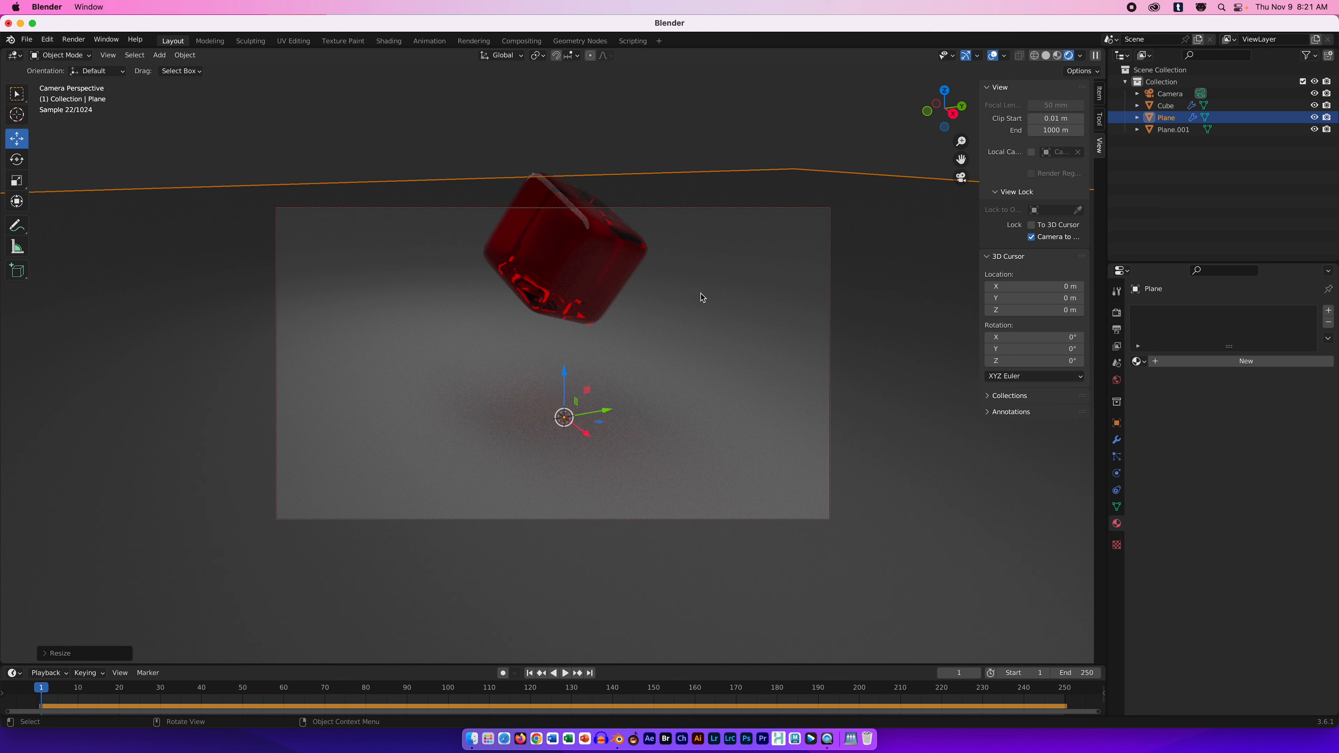
left_click(531, 674)
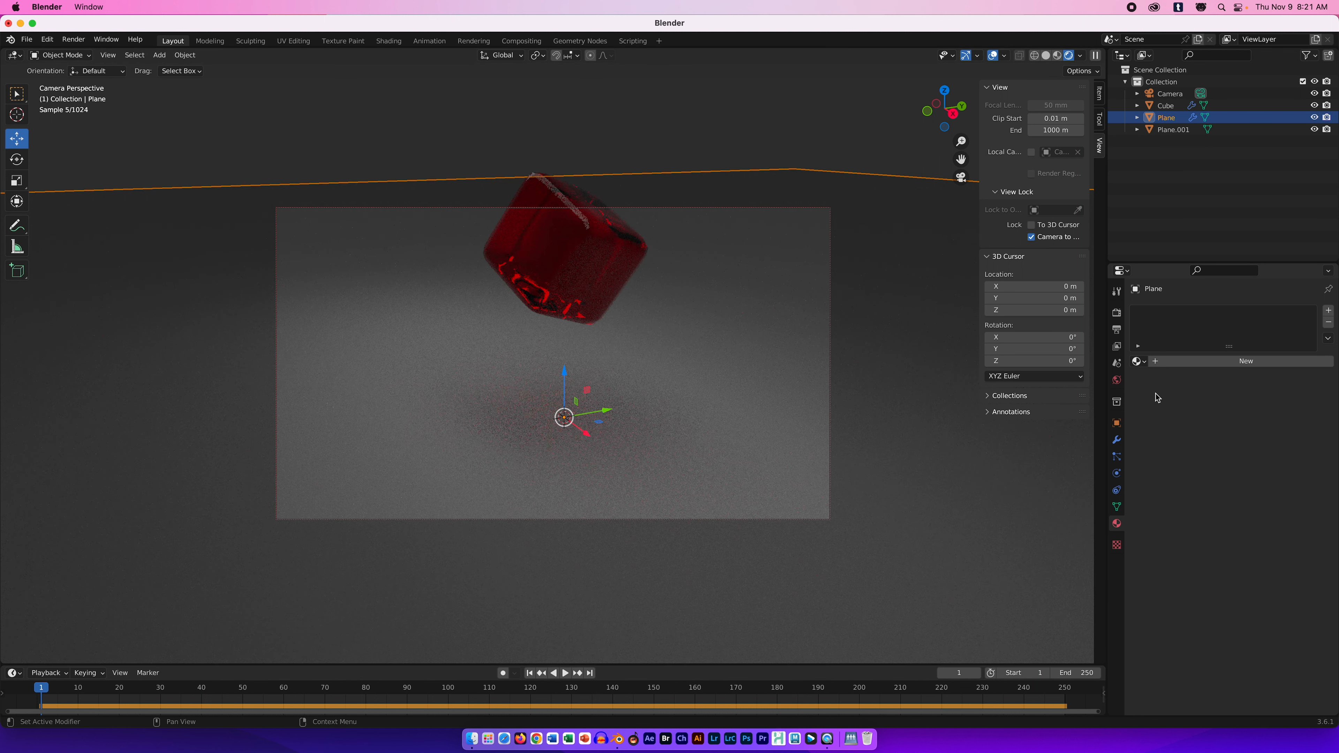
Set the world background color to black
left_click(1118, 386)
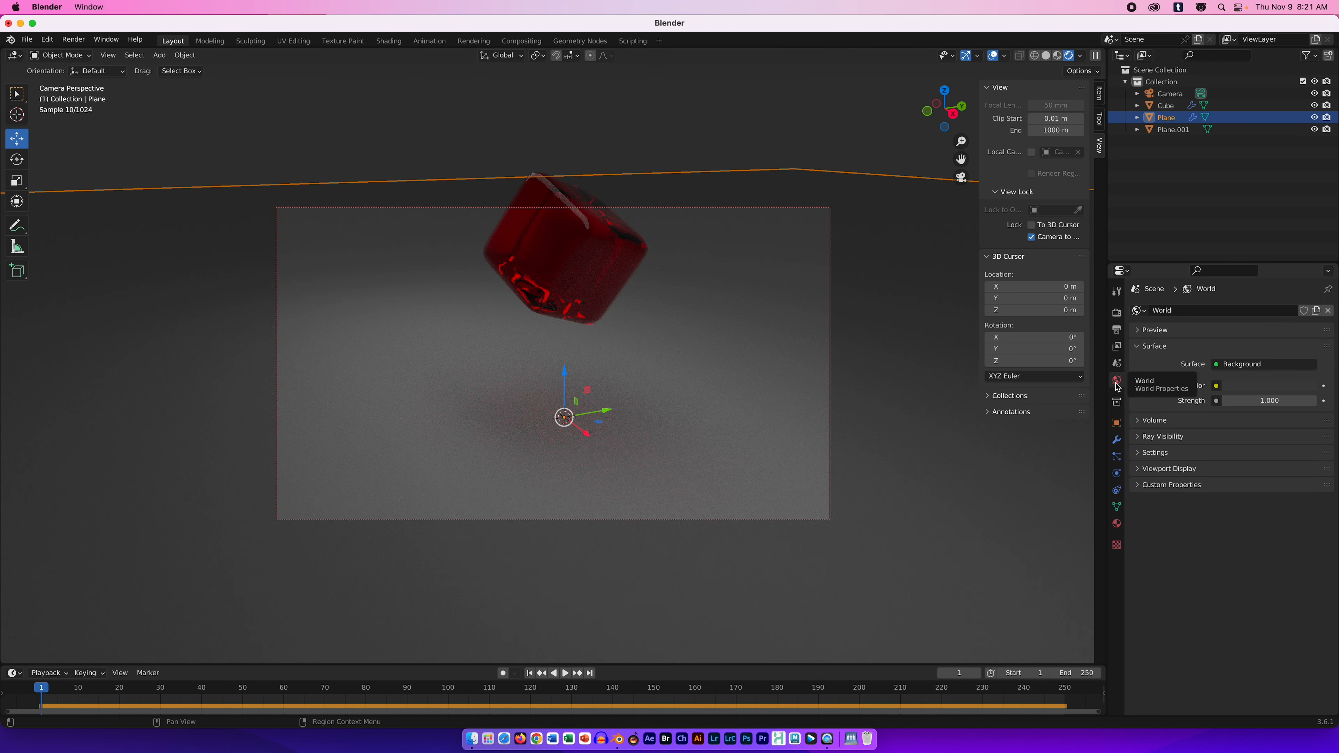
left_click(1257, 388)
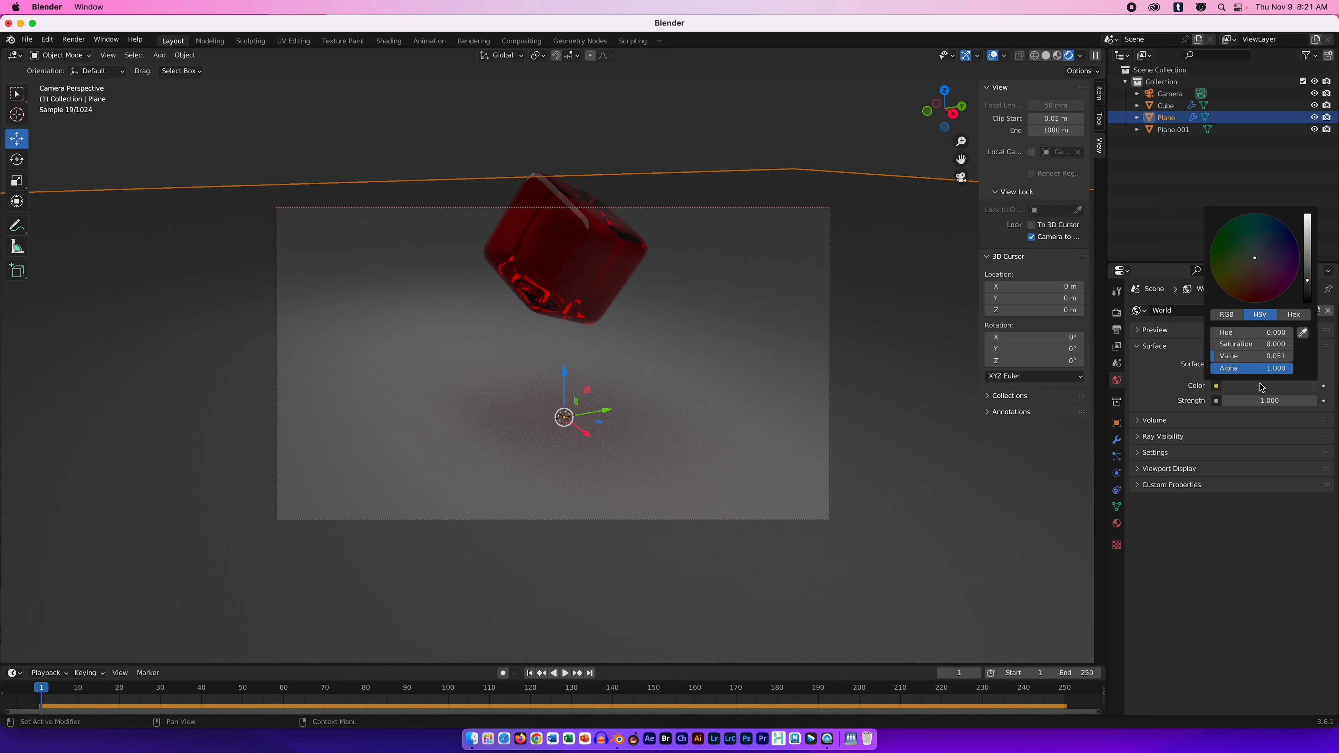
left_click(1309, 286)
left_click_drag(1307, 287, 1307, 302)
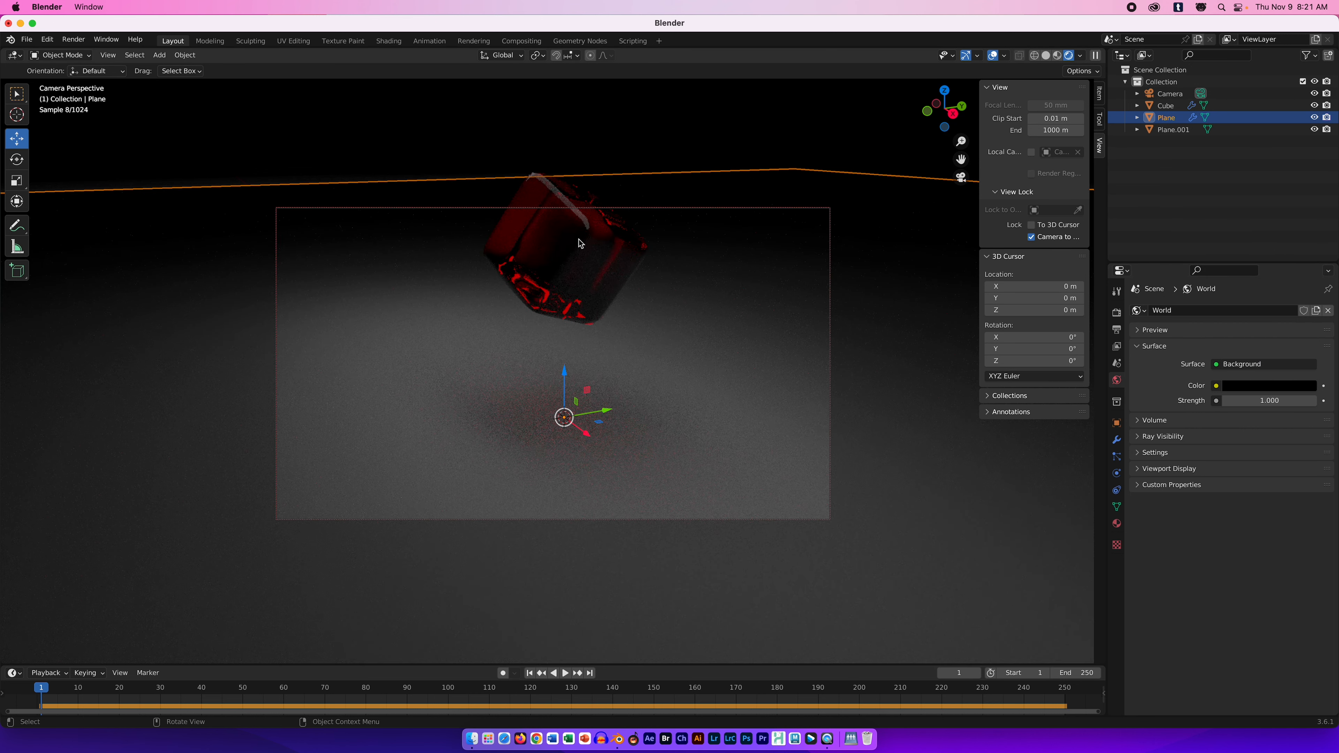
Select the light plane above the cube and set its material's emission strength to 3.600
scroll(687, 287, "down", 2)
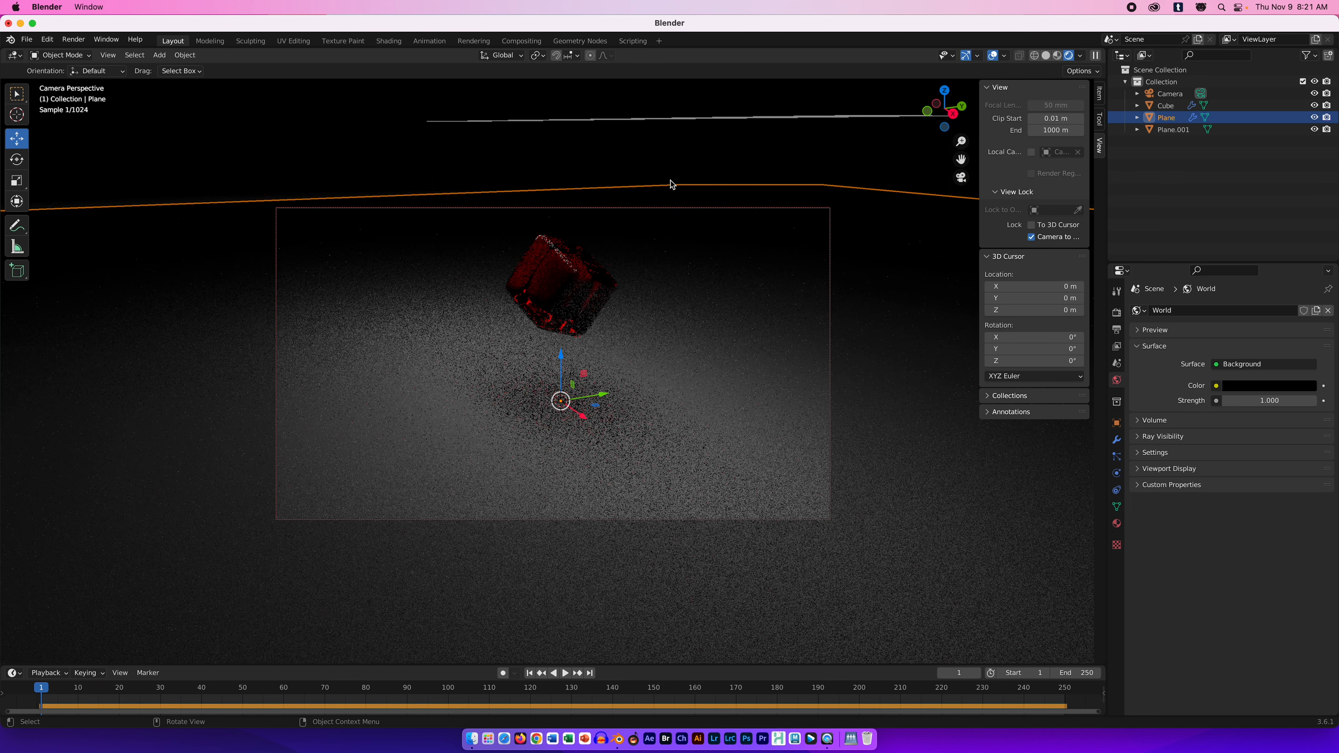
left_click(713, 122)
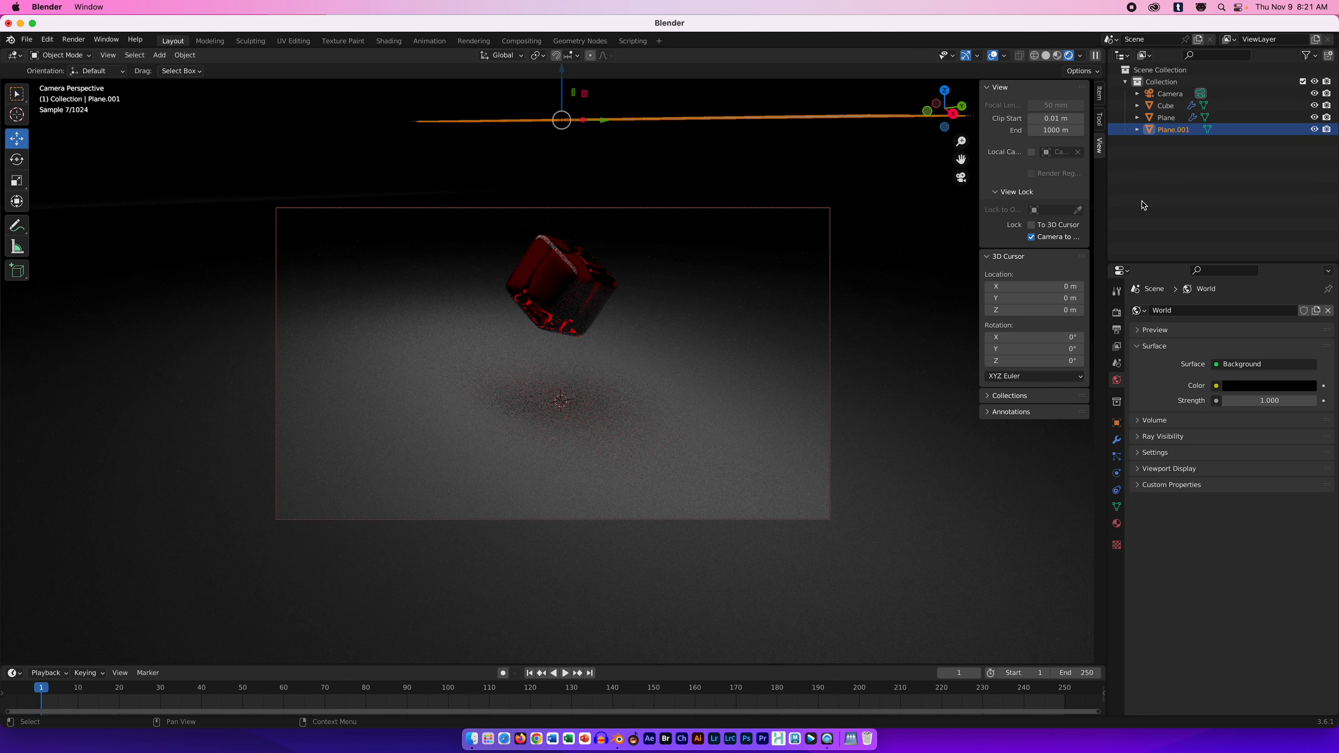
left_click(1116, 523)
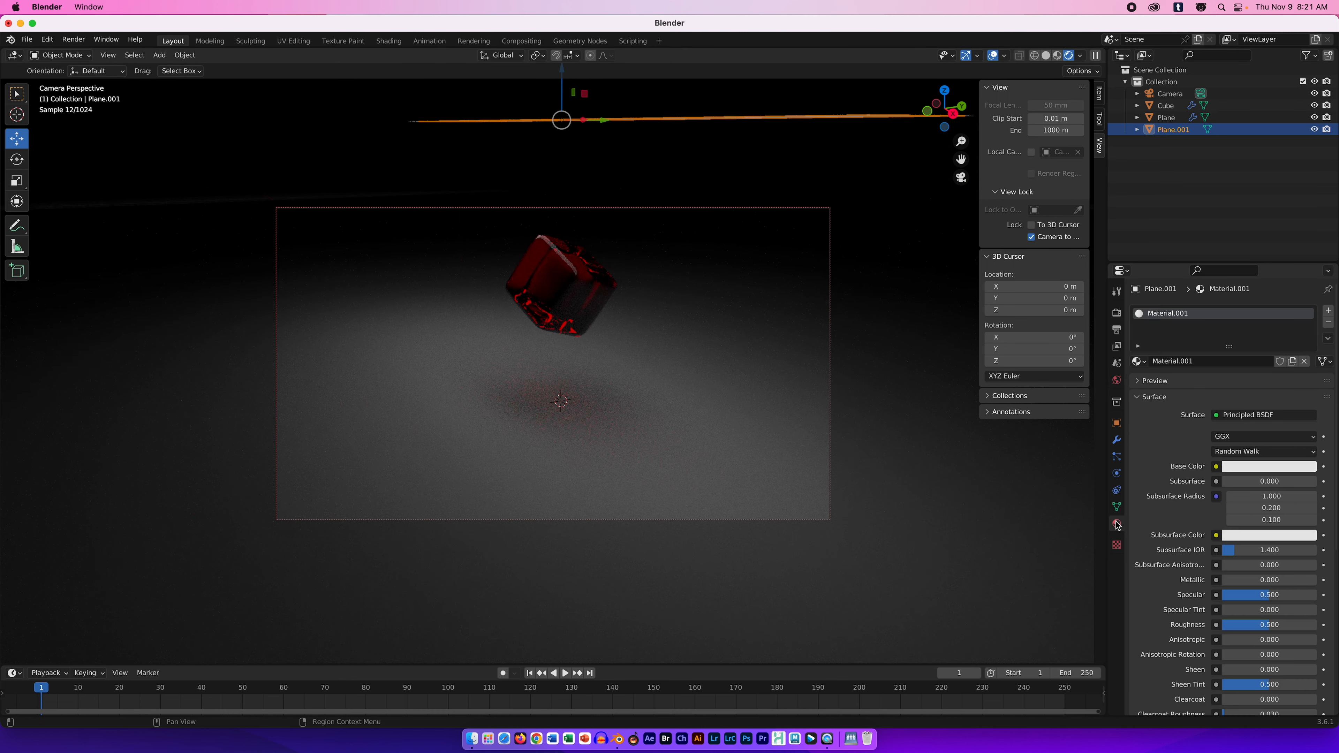
scroll(1307, 562, "down", 10)
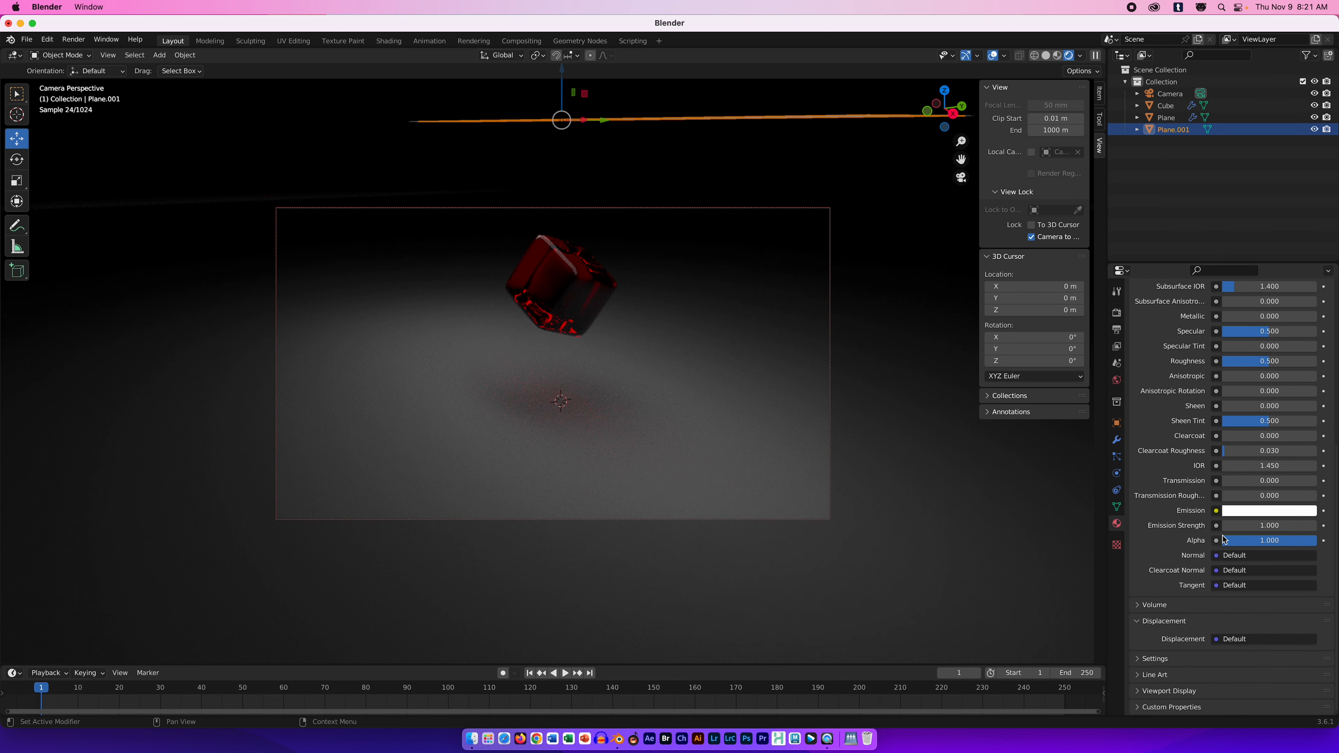
left_click_drag(1283, 526, 1297, 526)
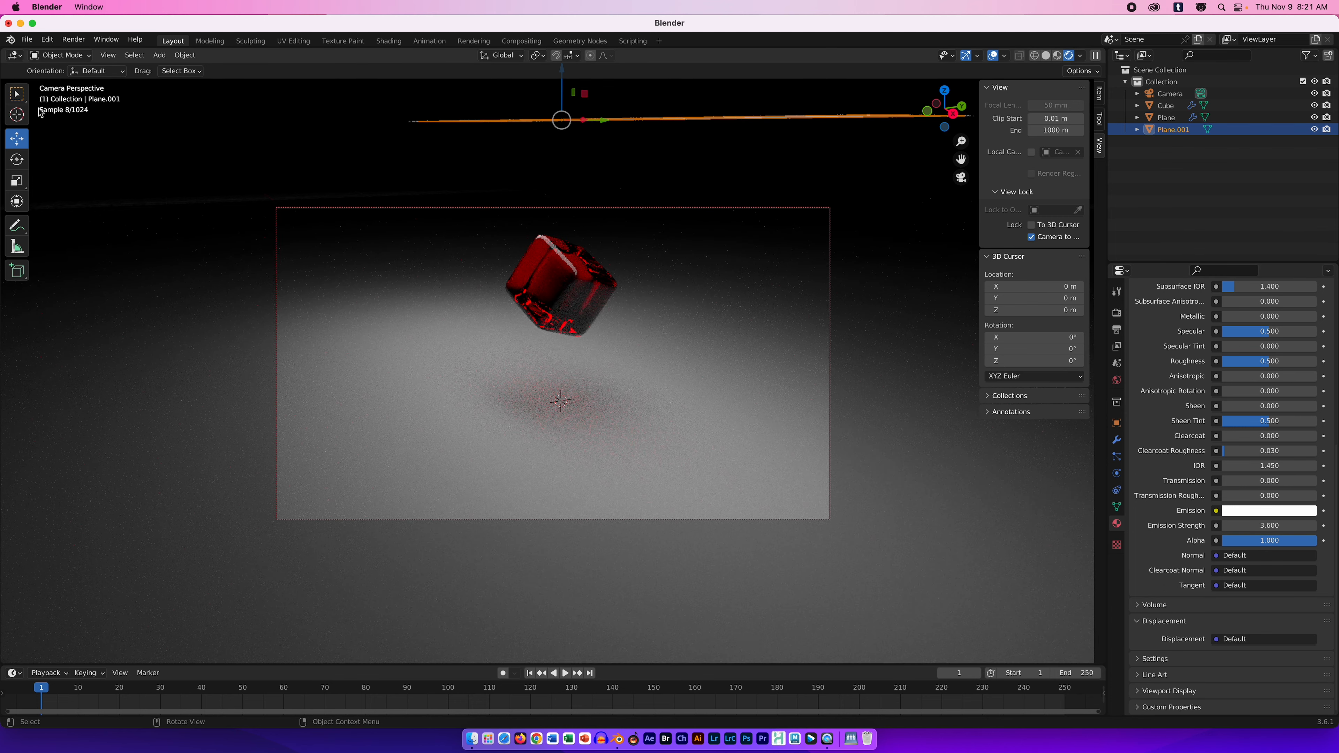
left_click(159, 54)
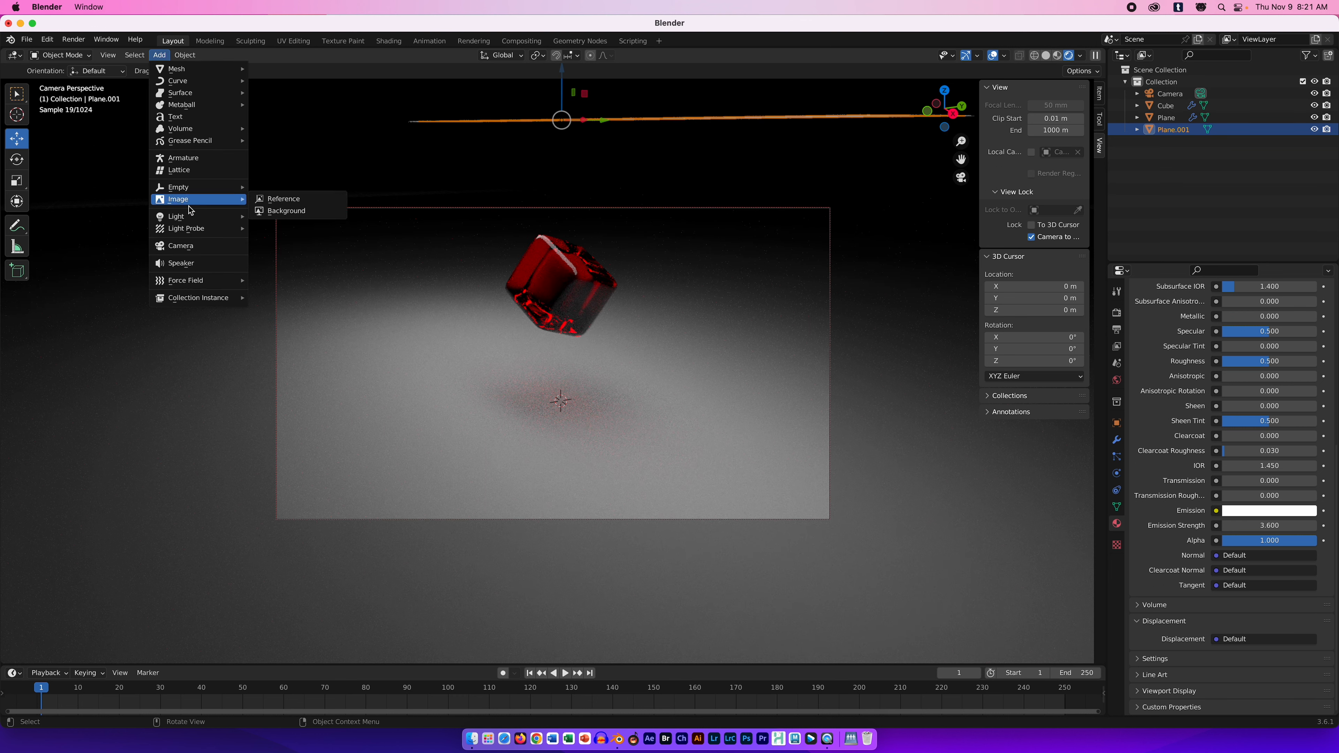
mouse_move(235, 217)
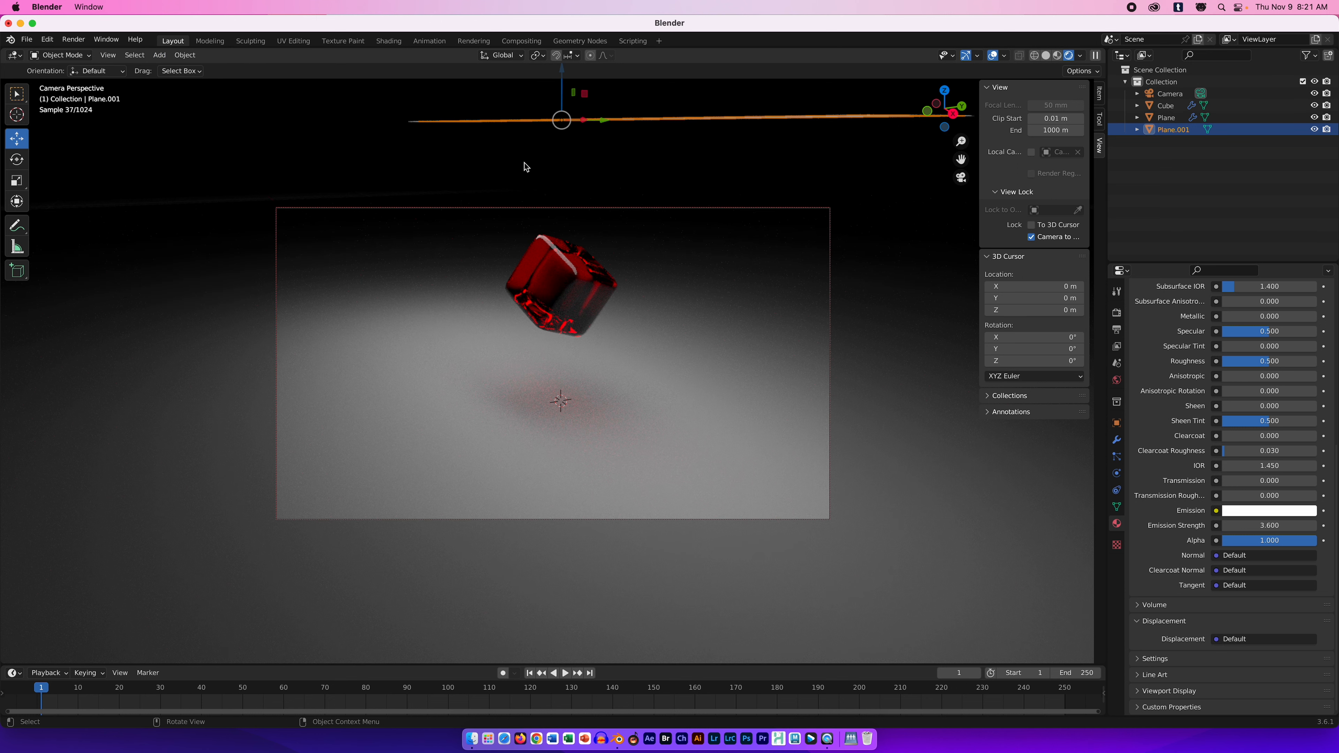
Reframe the camera closer on the cube and its shadow, and play the animation
middle_click_drag(514, 162, 510, 185, "ctrl")
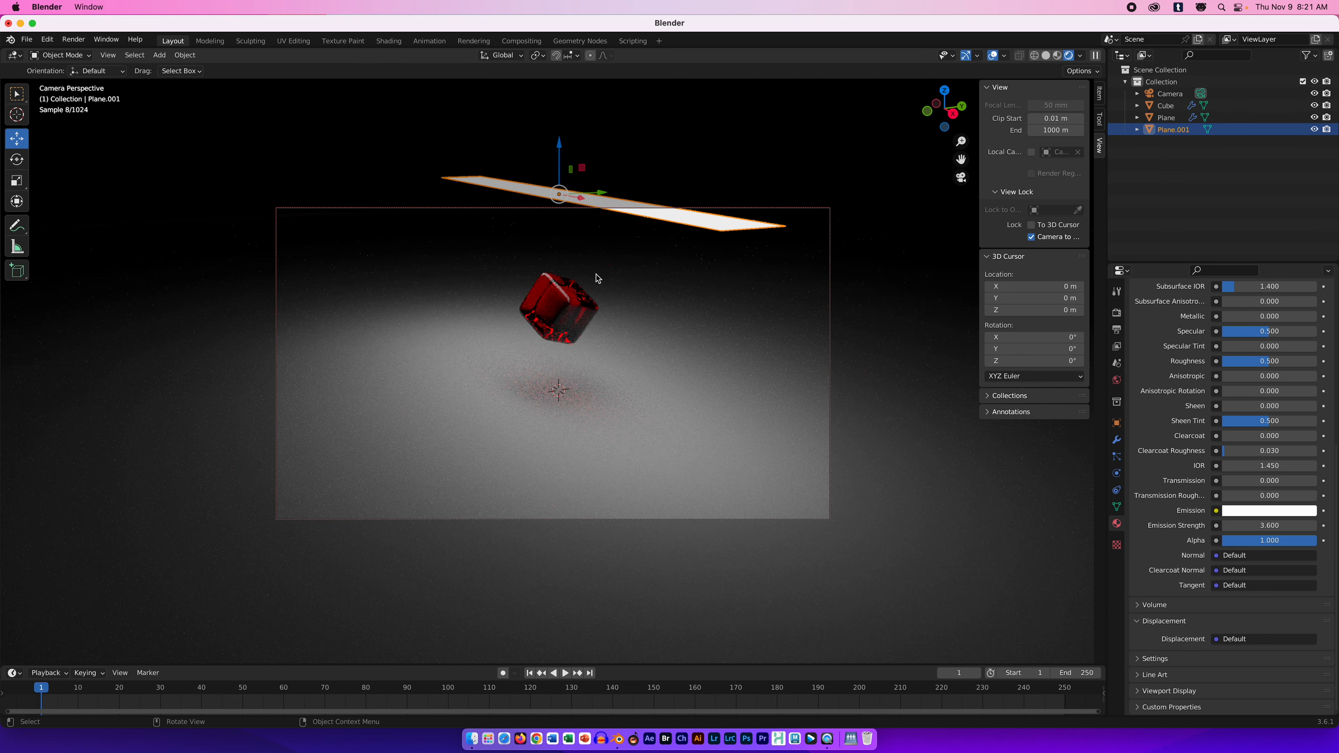
scroll(618, 249, "up", 2)
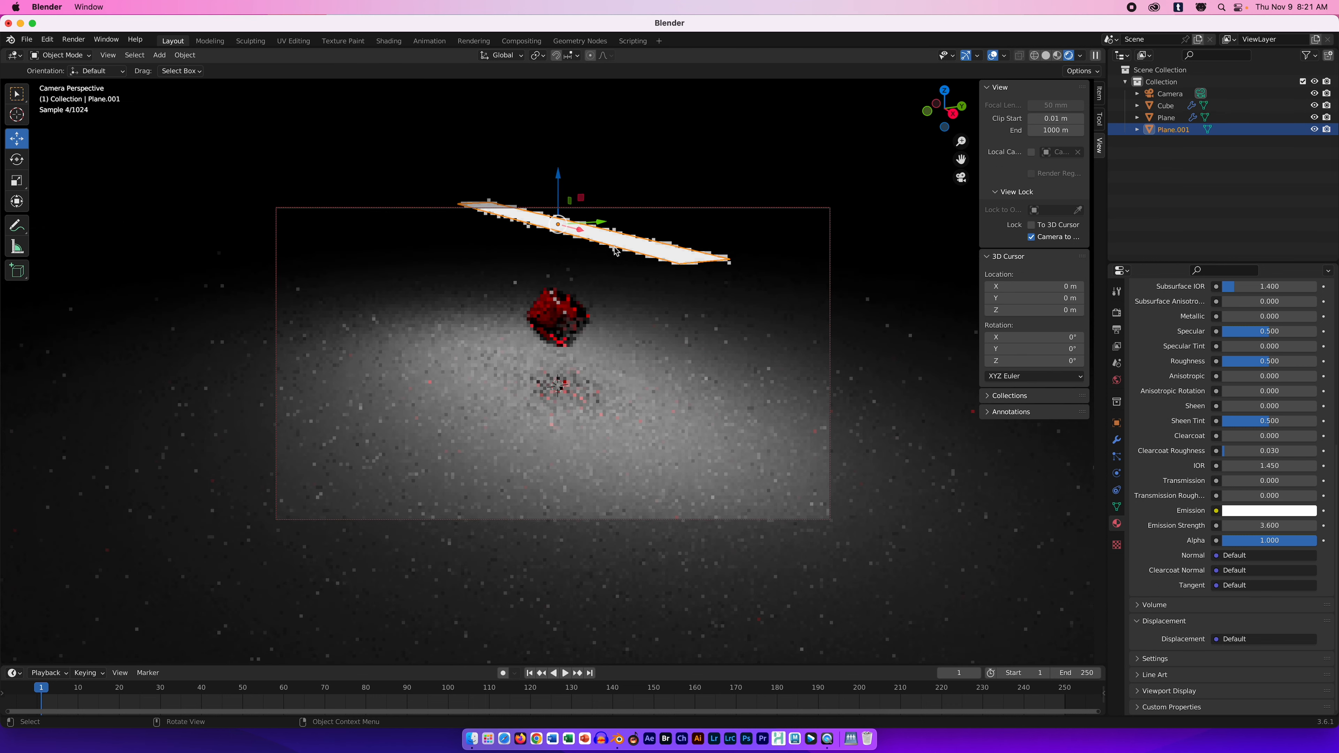
scroll(613, 250, "up", 2)
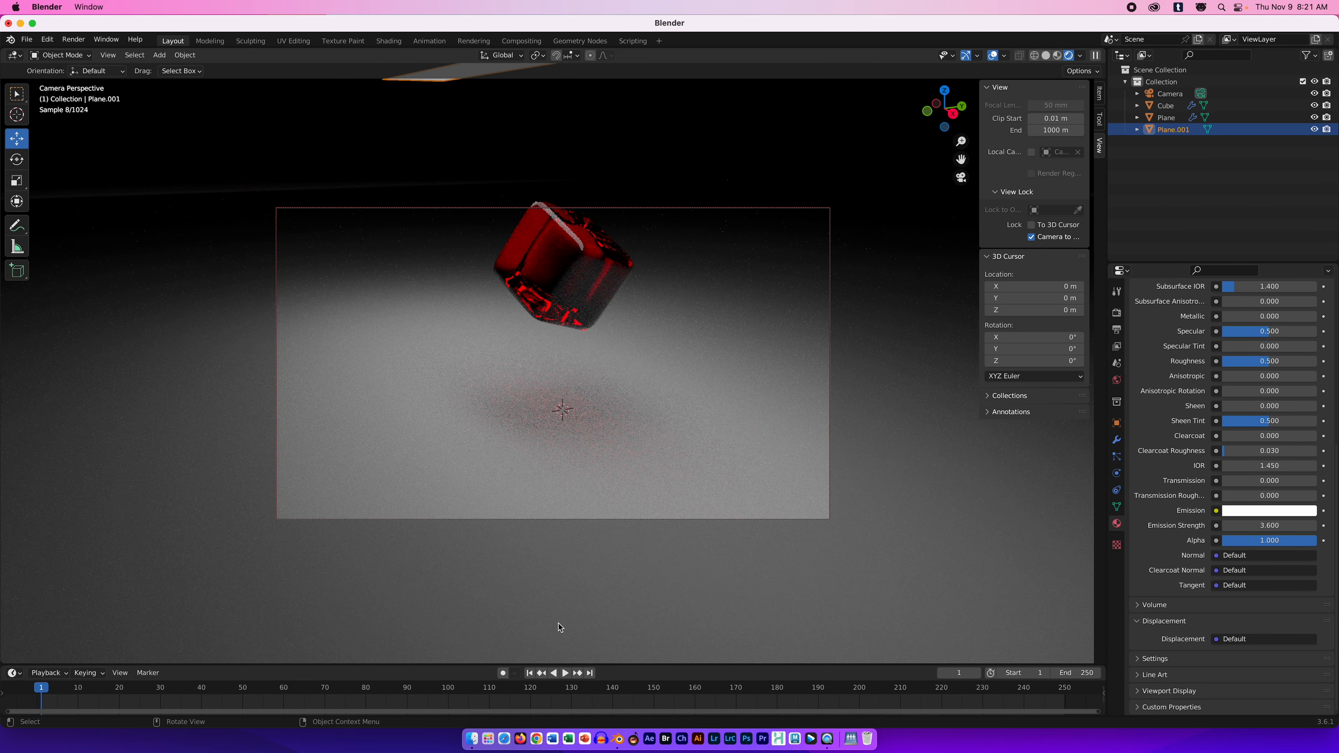
left_click(565, 673)
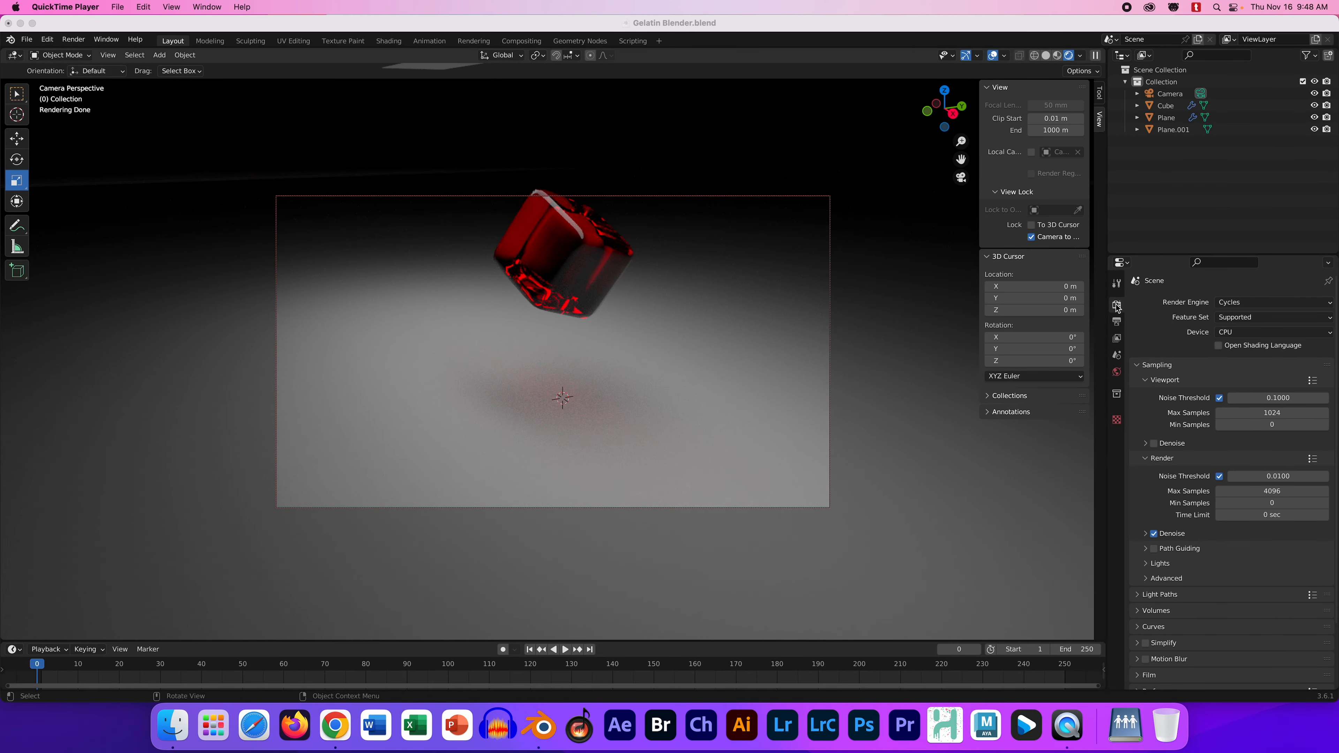
Review the Cycles render settings, run a test render of the current frame and stop it
left_click(1116, 306)
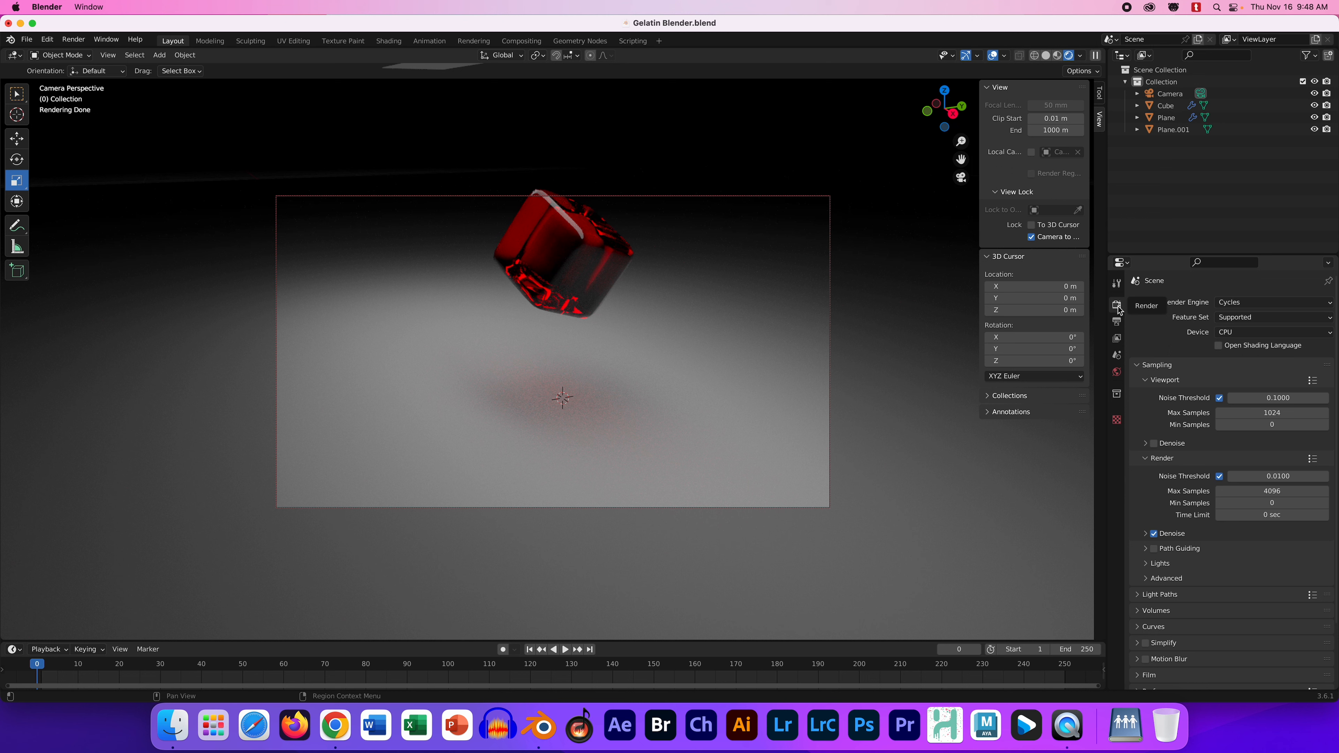
left_click(1254, 305)
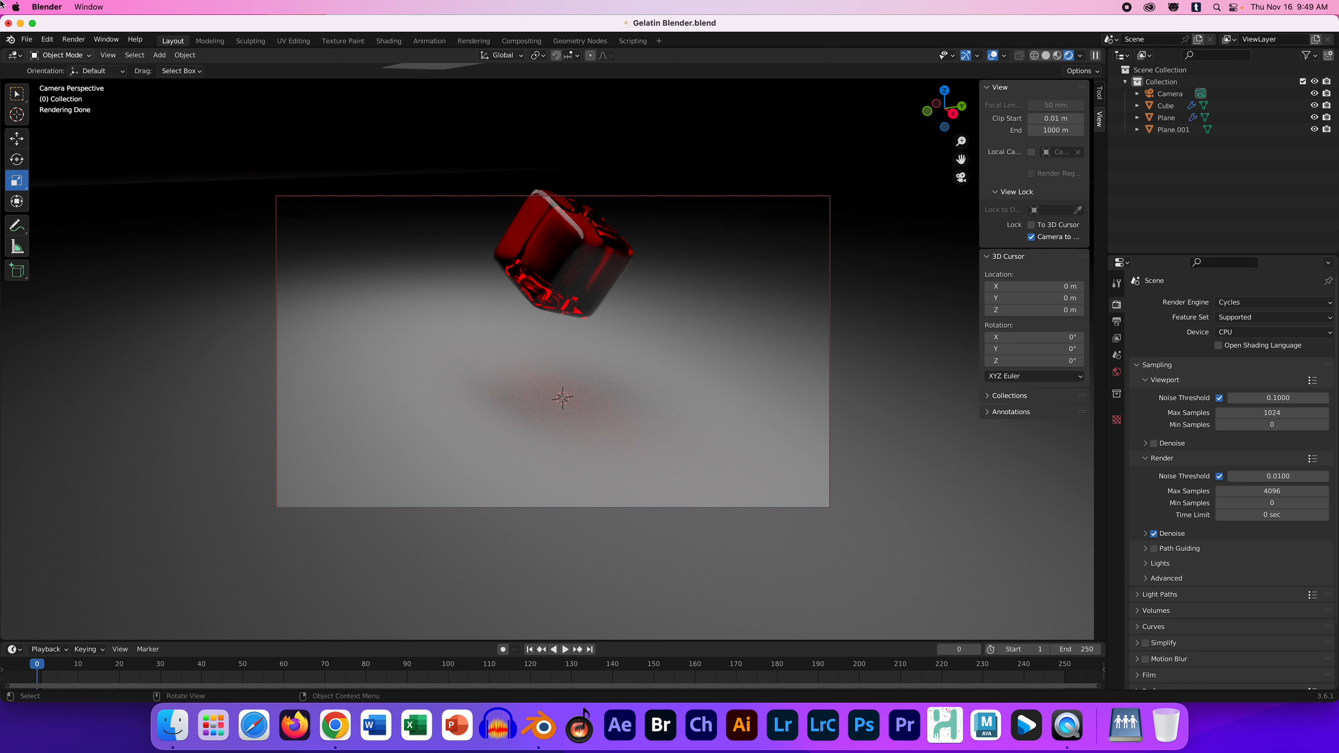
left_click(75, 40)
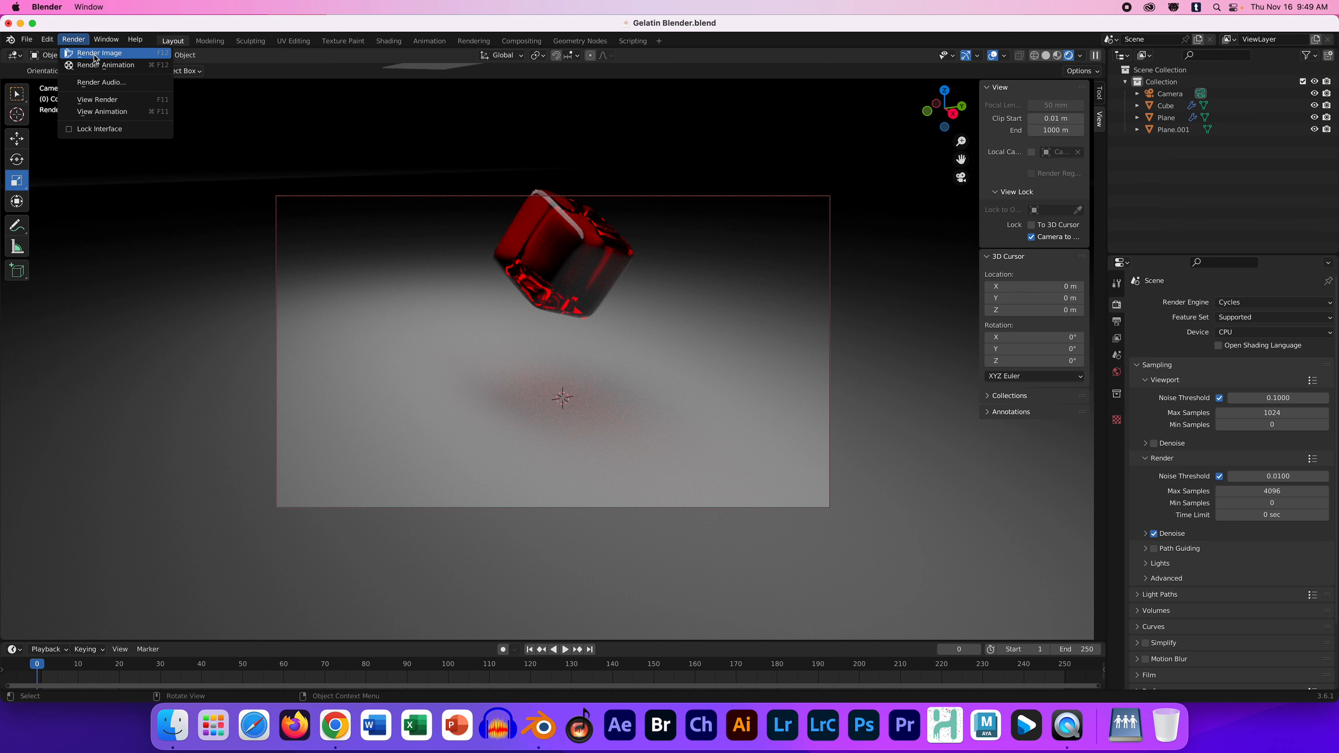
left_click(105, 53)
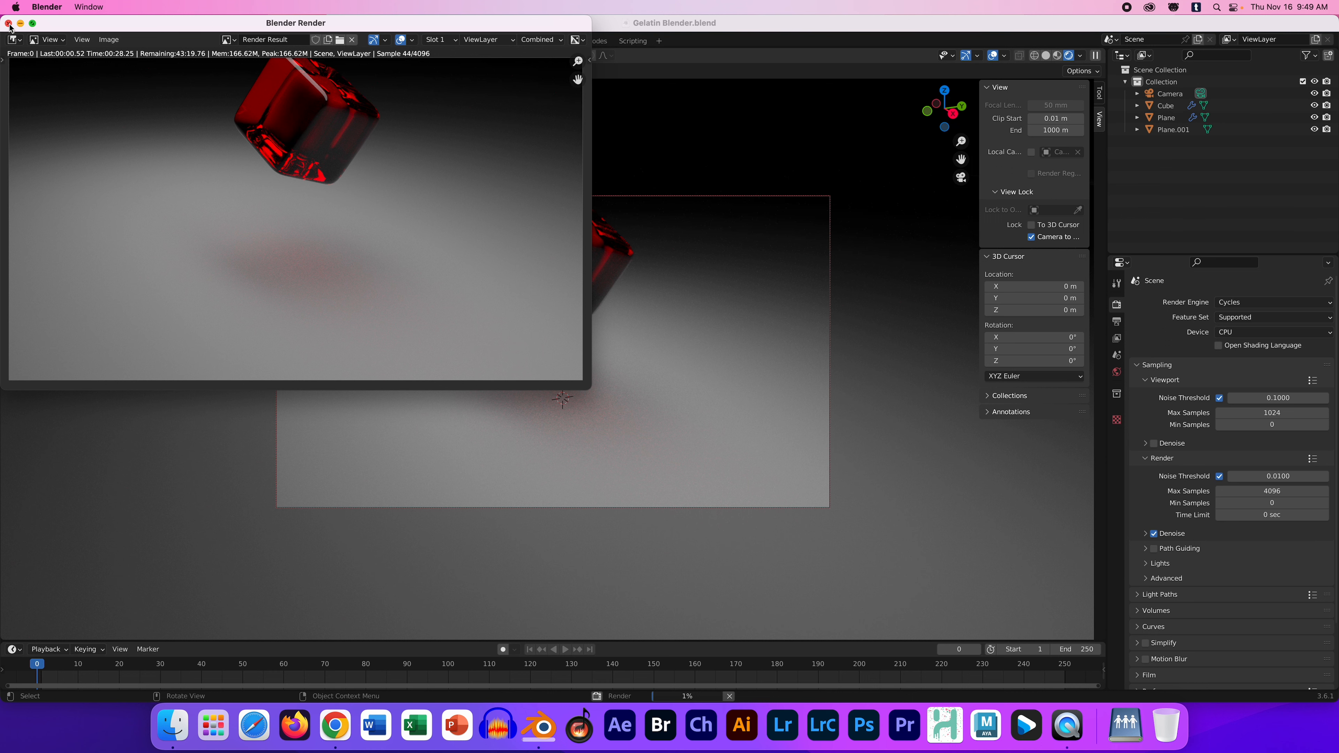
key("Escape")
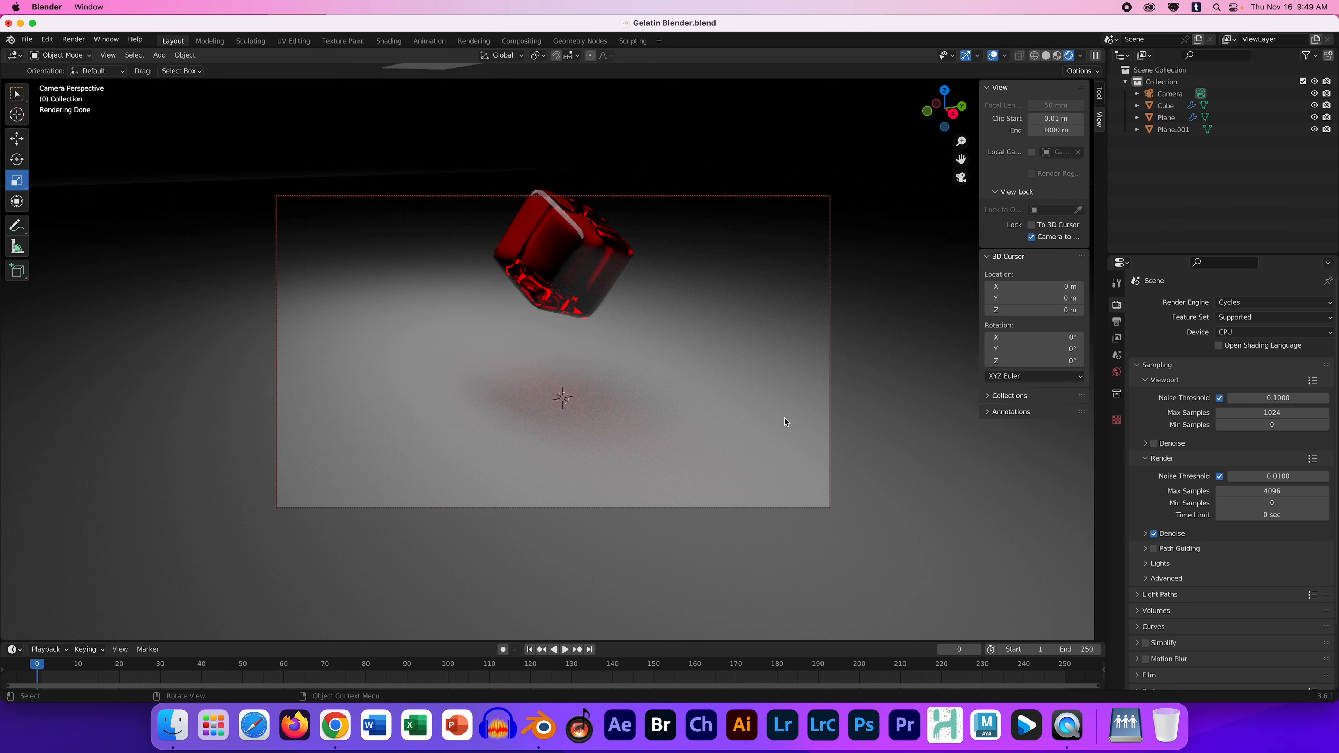
Set the final render's max samples to 40
left_click(1272, 491)
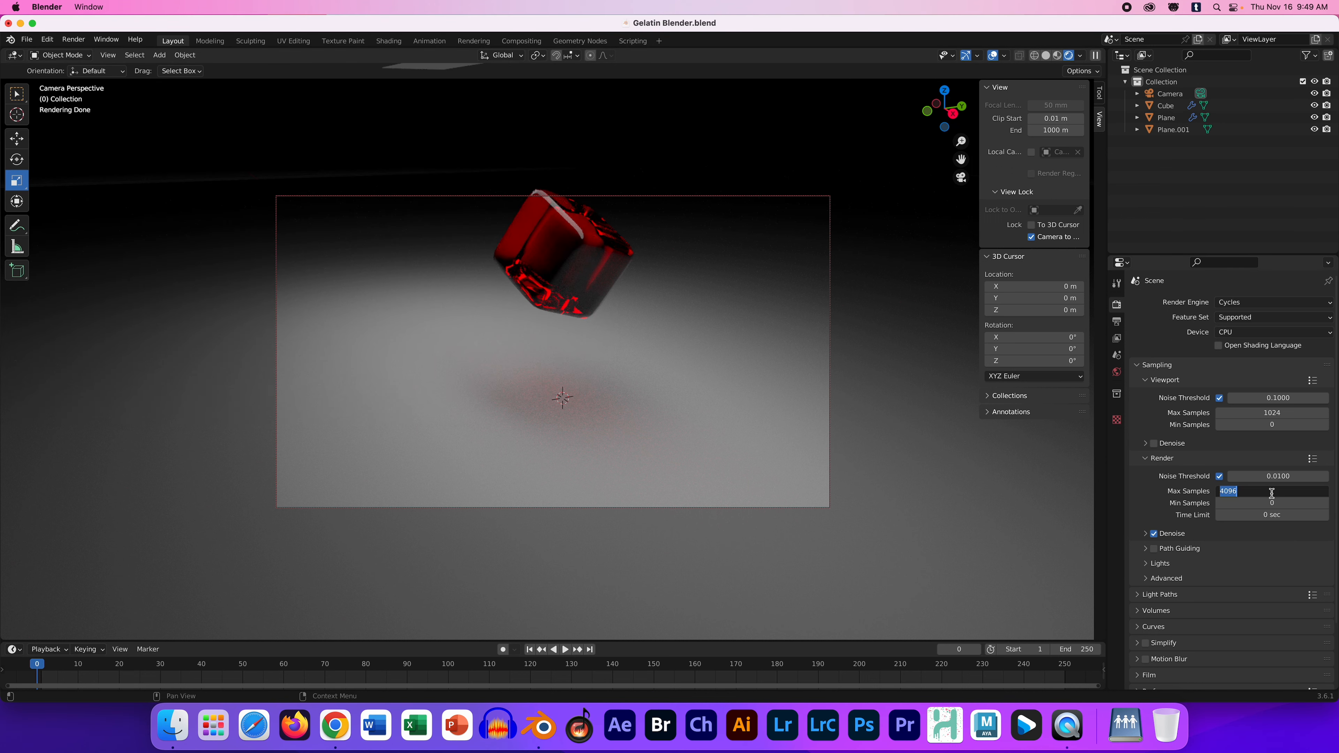
type("40")
key("Return")
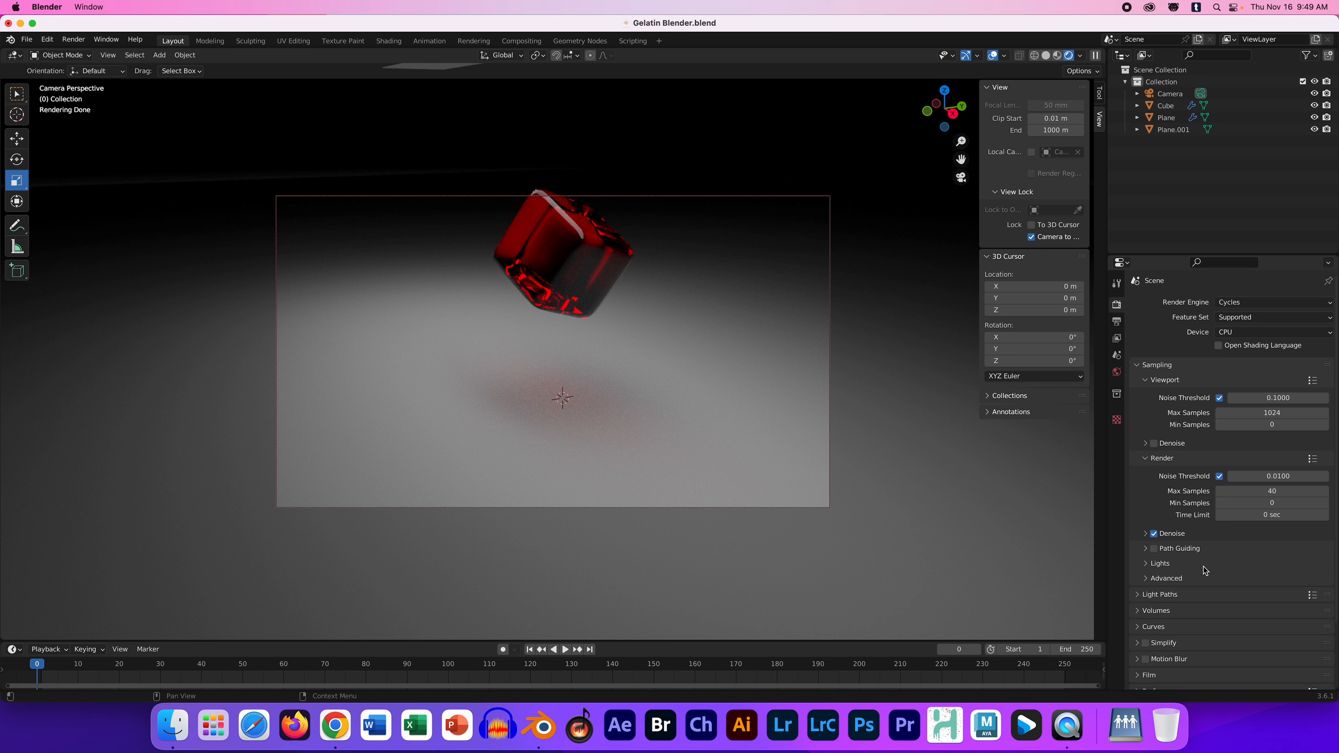
Direct the render output to the Desktop under the file name Gelatin and set the PNG compression to 0%
left_click(1117, 322)
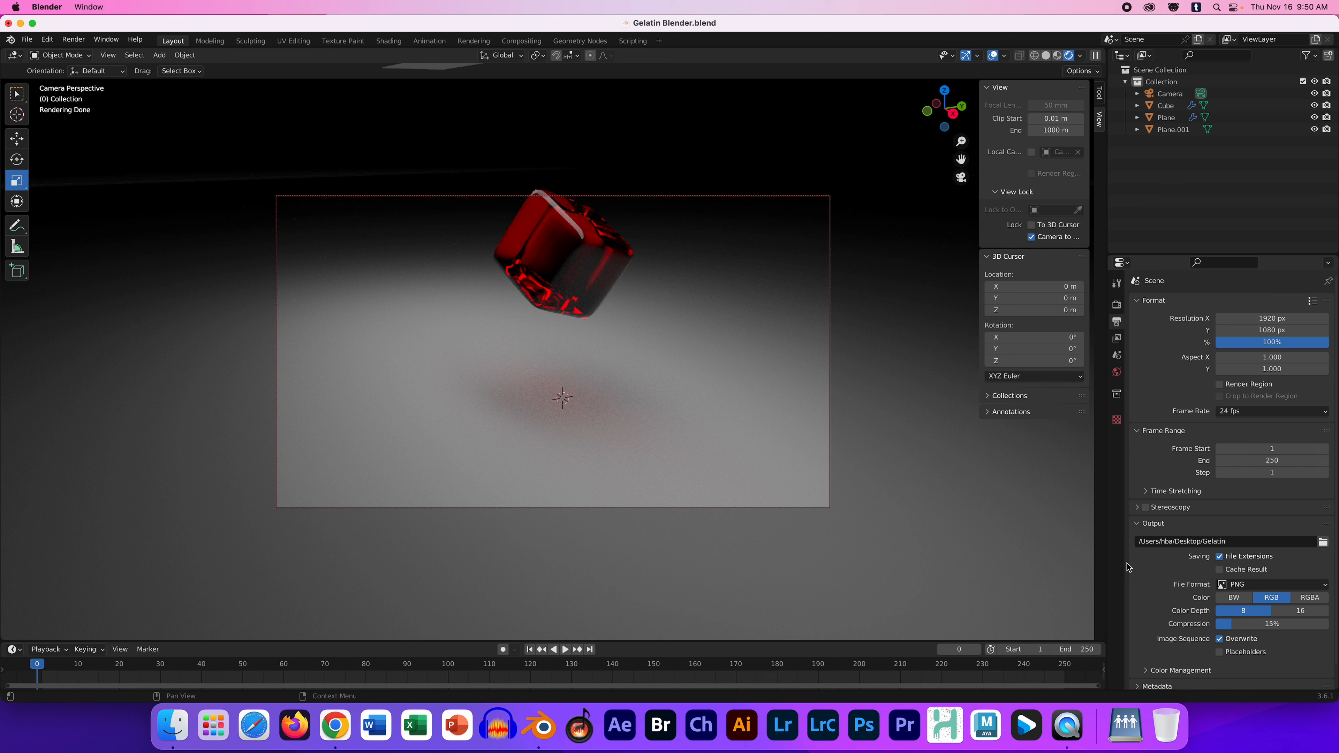
left_click(1323, 542)
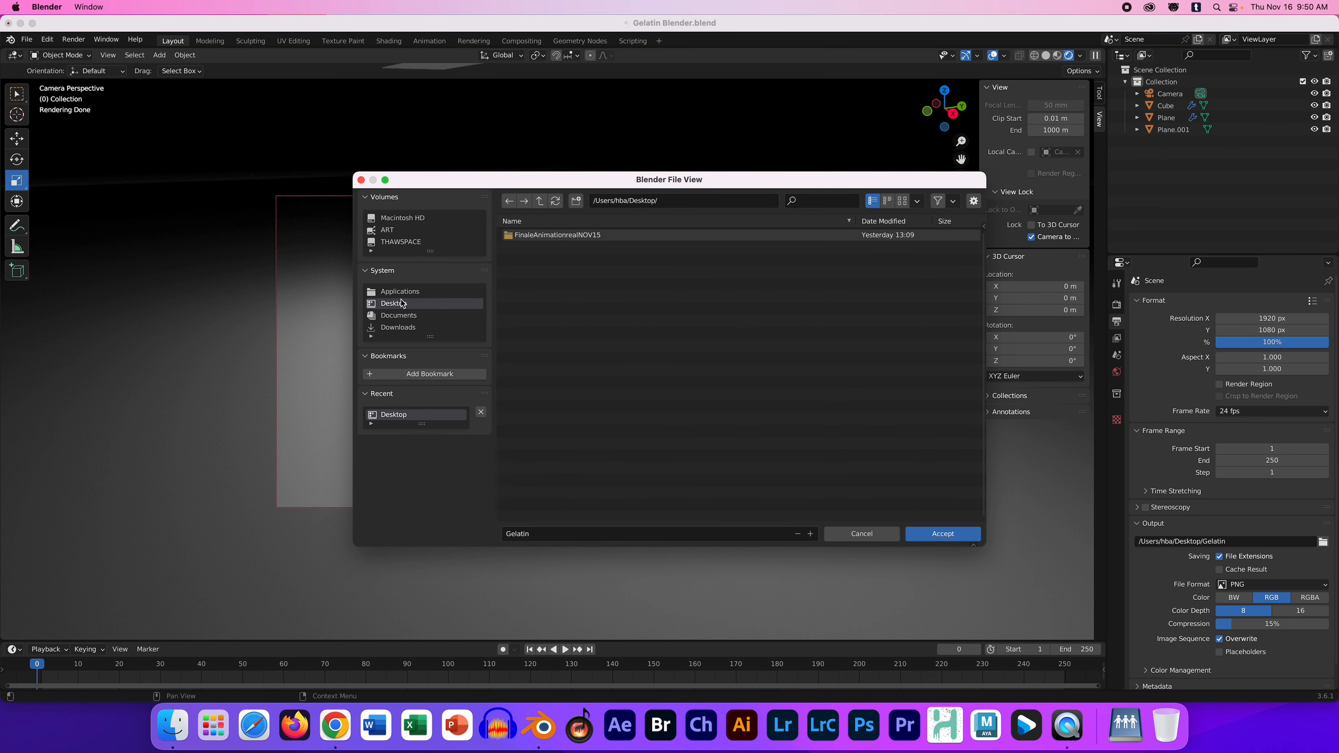
left_click(936, 533)
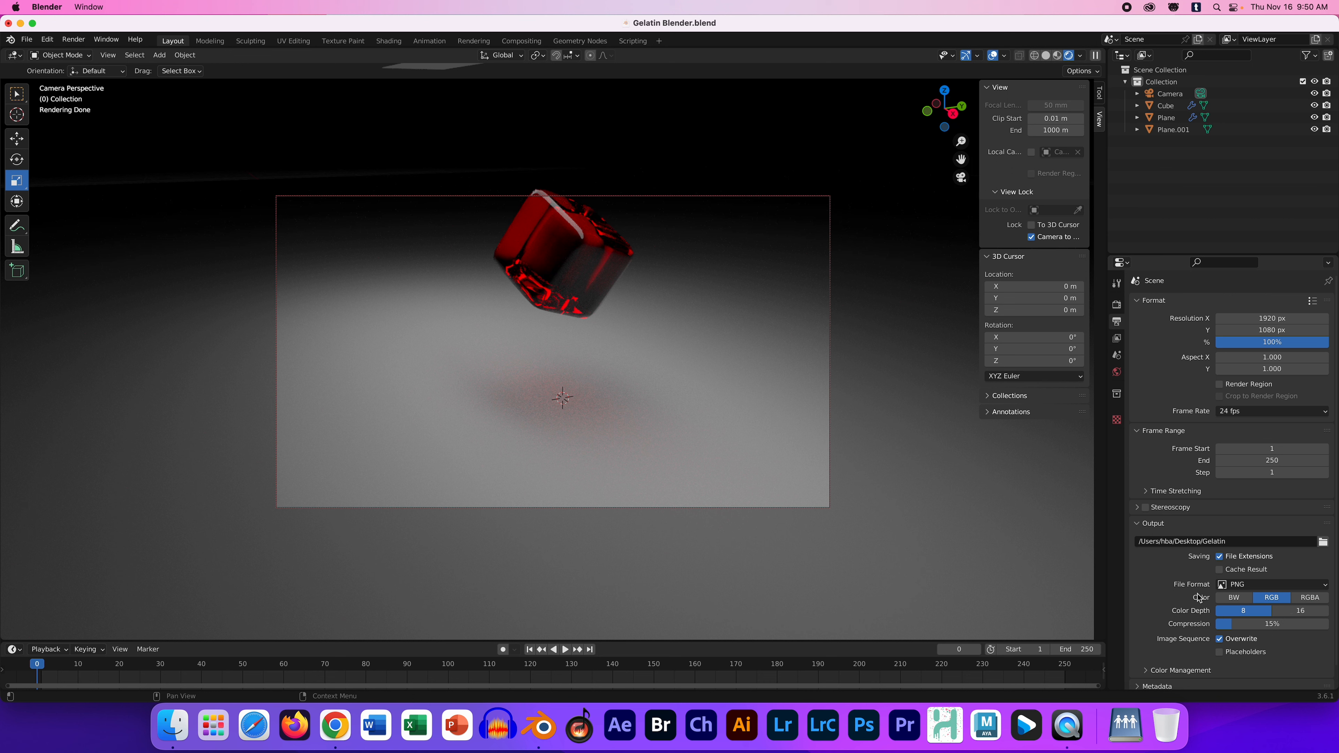
left_click_drag(1234, 626, 1216, 629)
left_click(67, 41)
Set the output file format to FFmpeg Video with an MPEG-4 container and check the video codec
left_click(1247, 586)
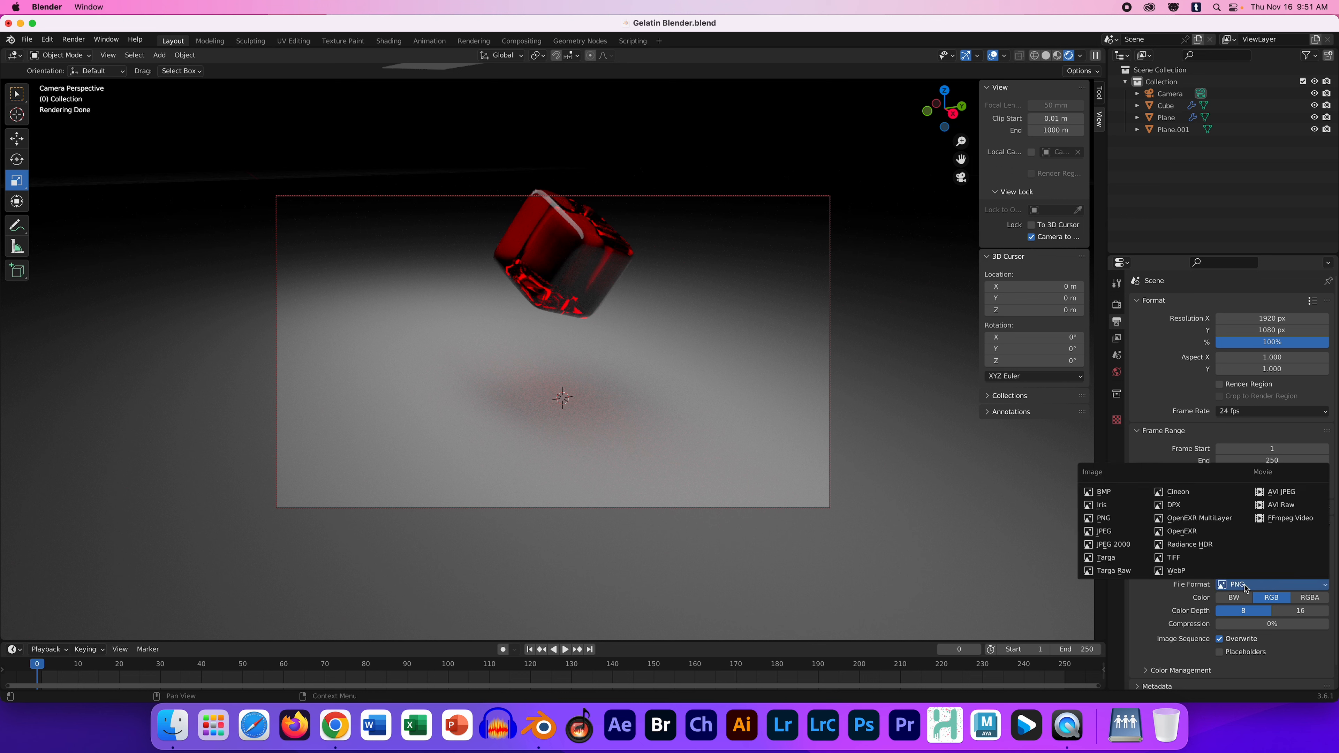
left_click(1291, 519)
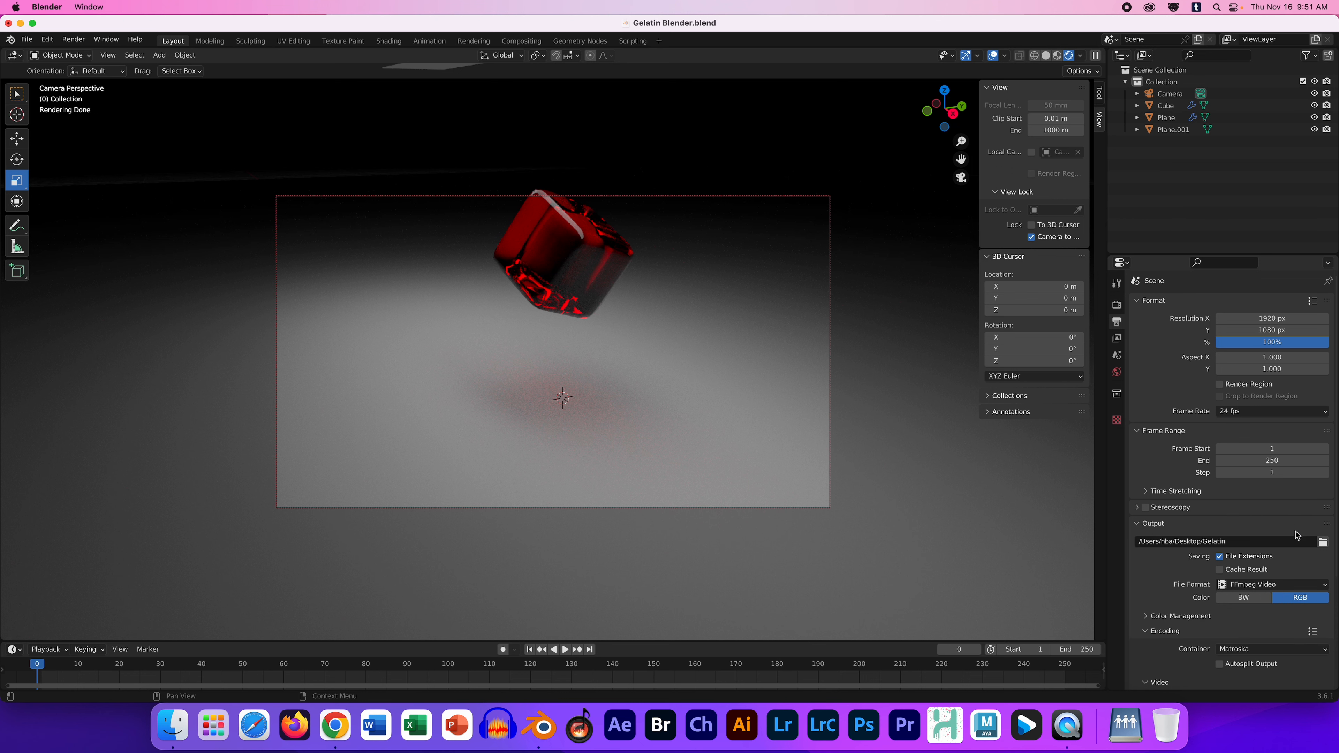
left_click_drag(1336, 536, 1334, 624)
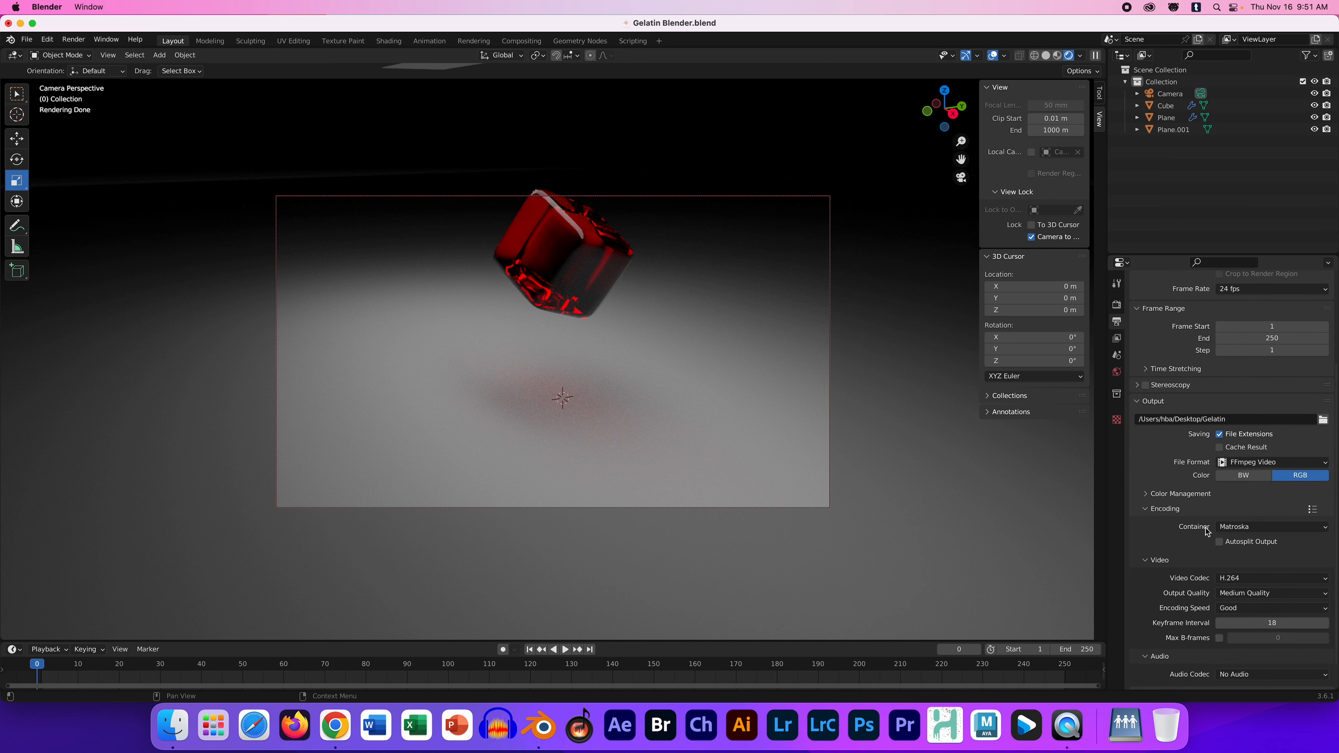
left_click(1278, 529)
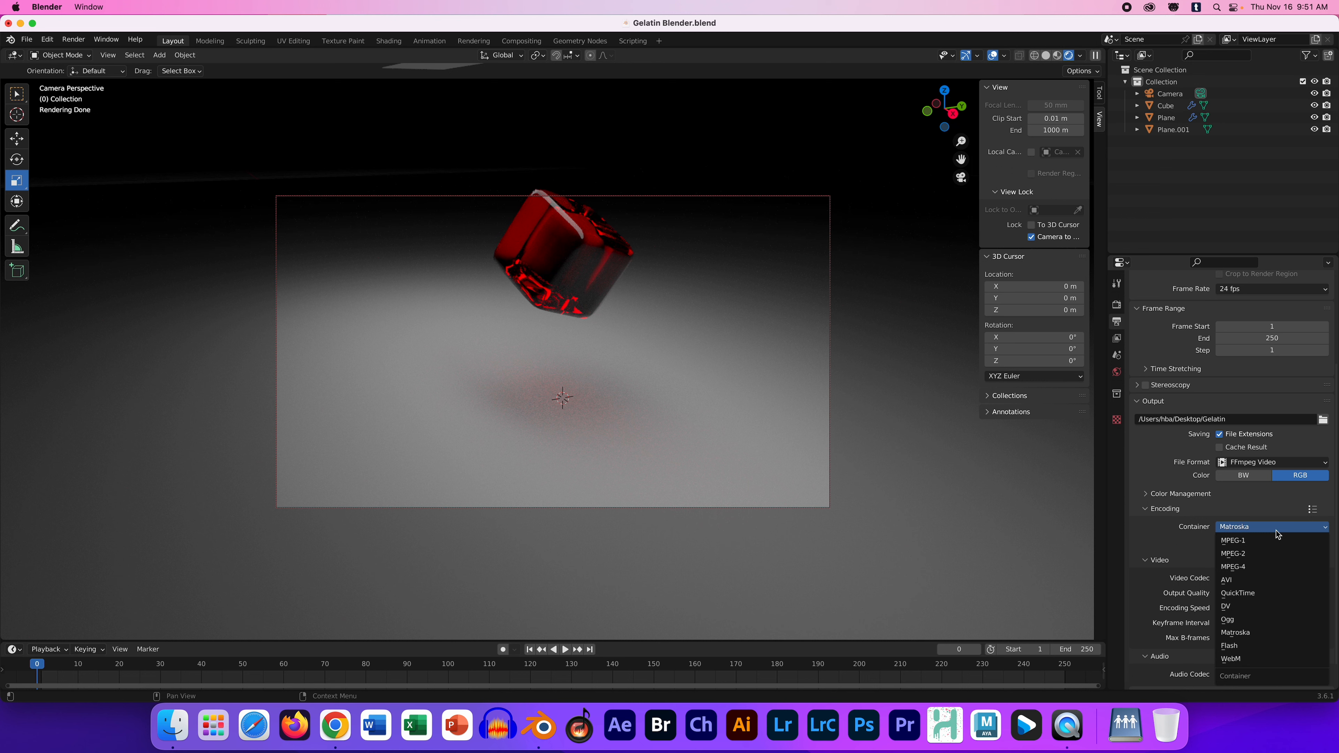
left_click(1257, 568)
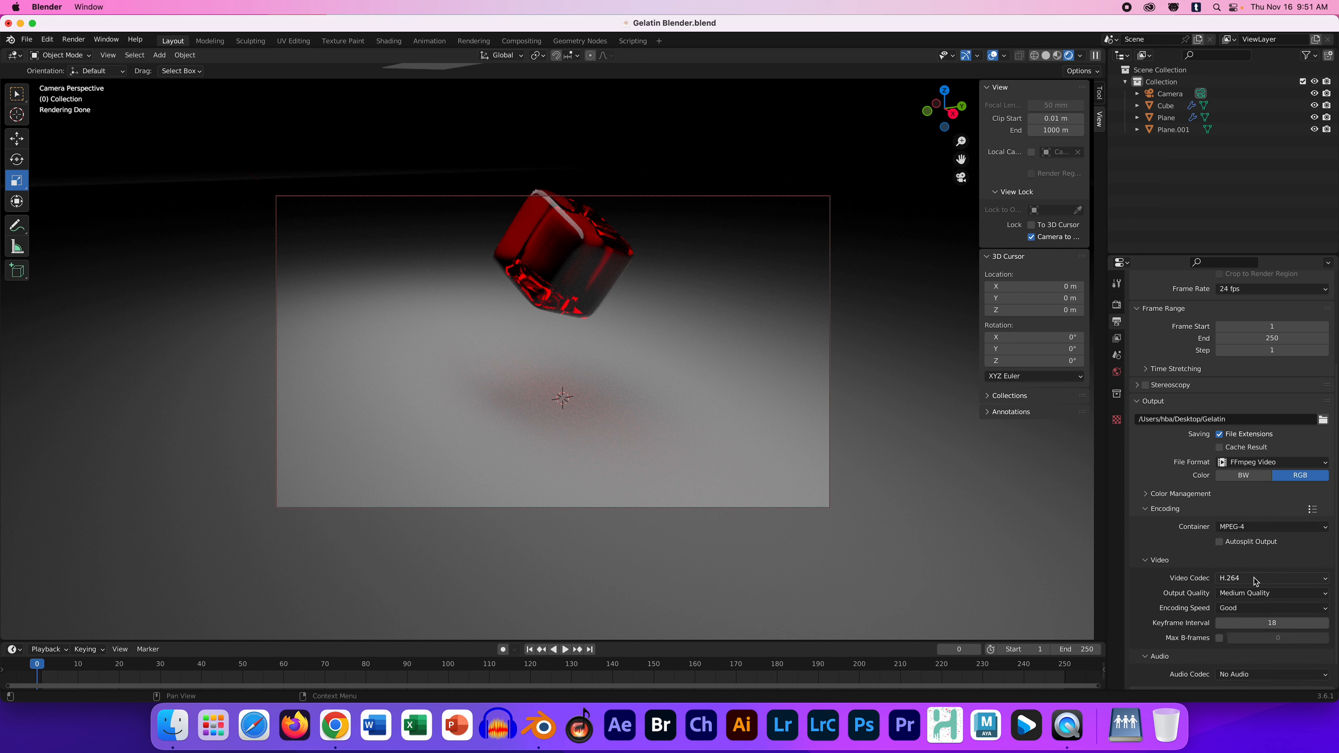
left_click(1255, 580)
left_click(1254, 580)
Start rendering the animation as a video and stop the render during the first frames
left_click(82, 42)
left_click(71, 40)
left_click(74, 39)
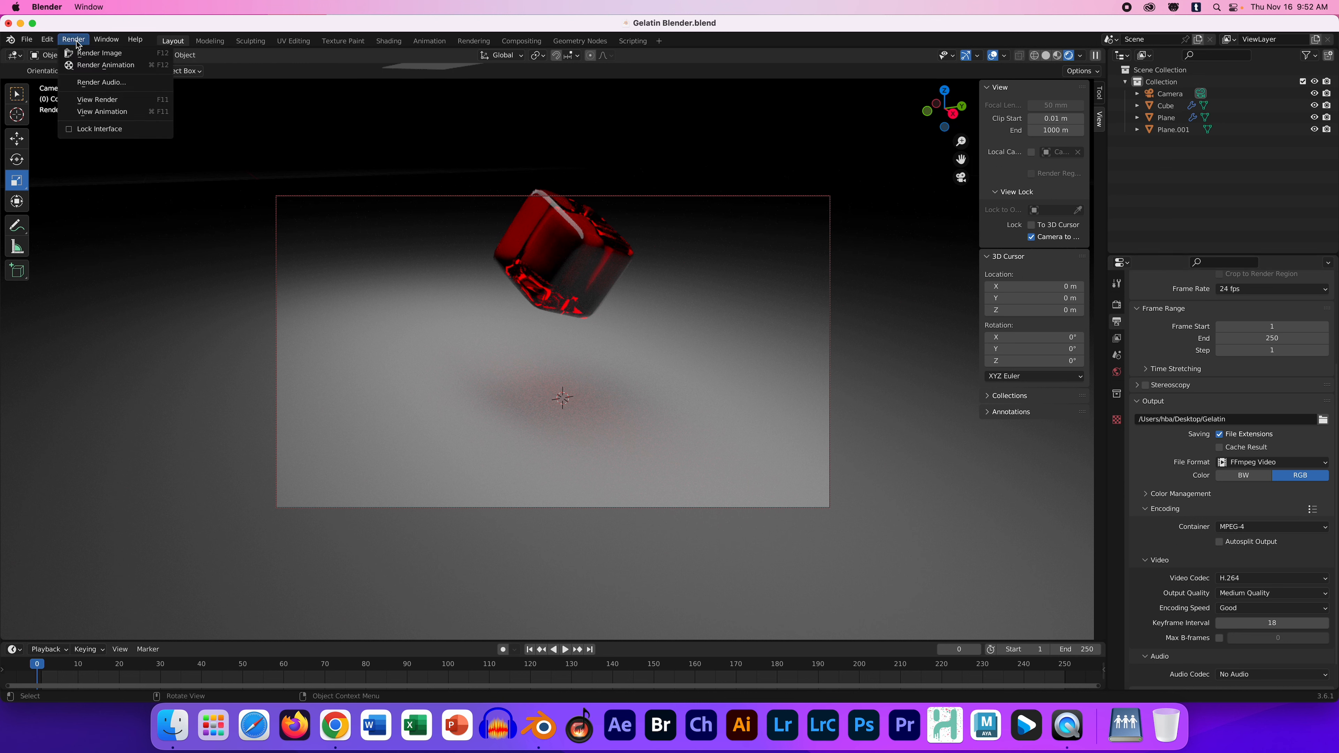
left_click(88, 66)
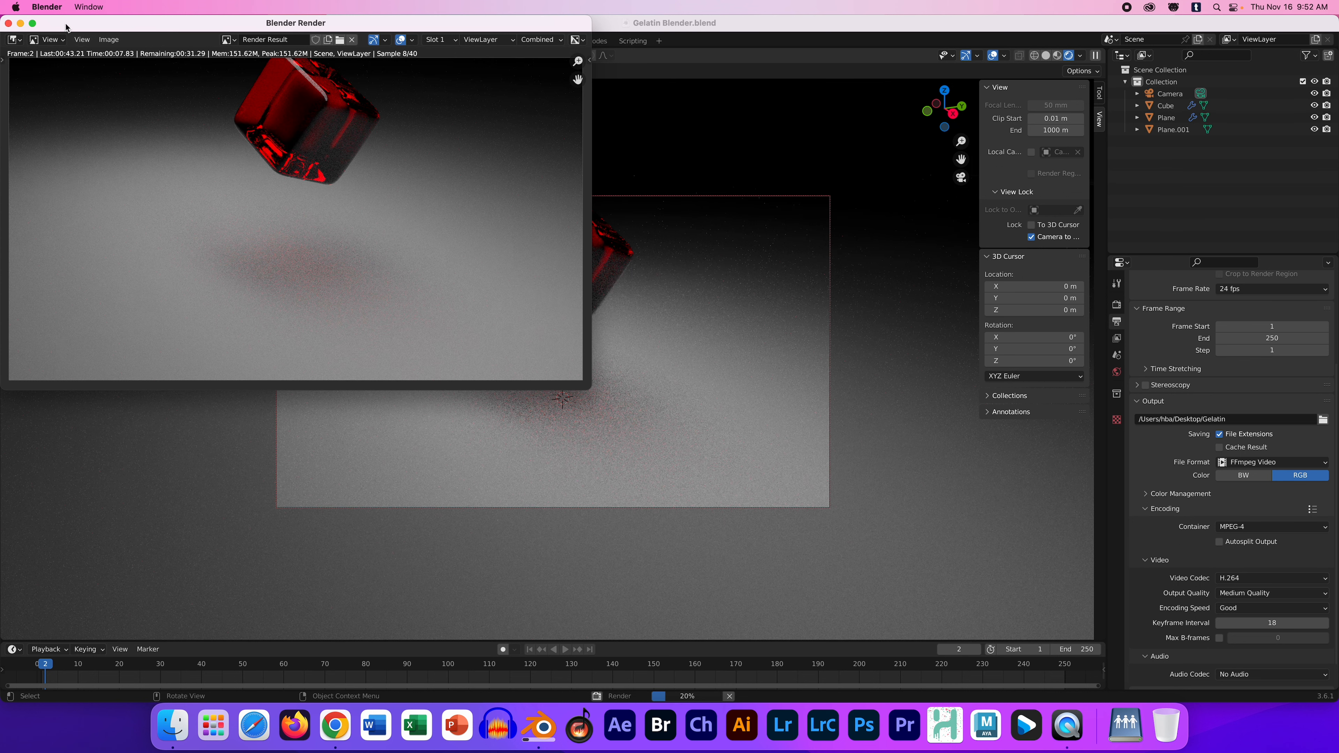
left_click(9, 24)
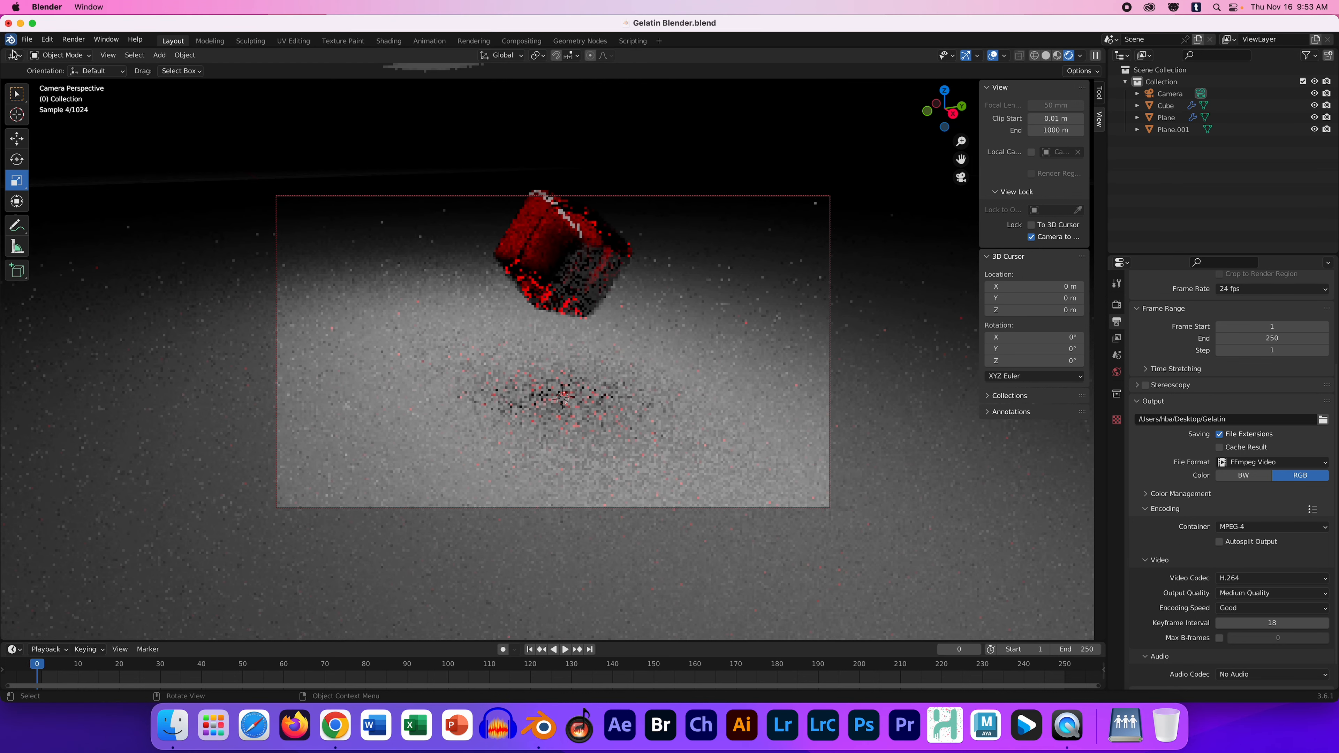
Set the output file format to PNG and render the whole animation as an image sequence
left_click(1264, 465)
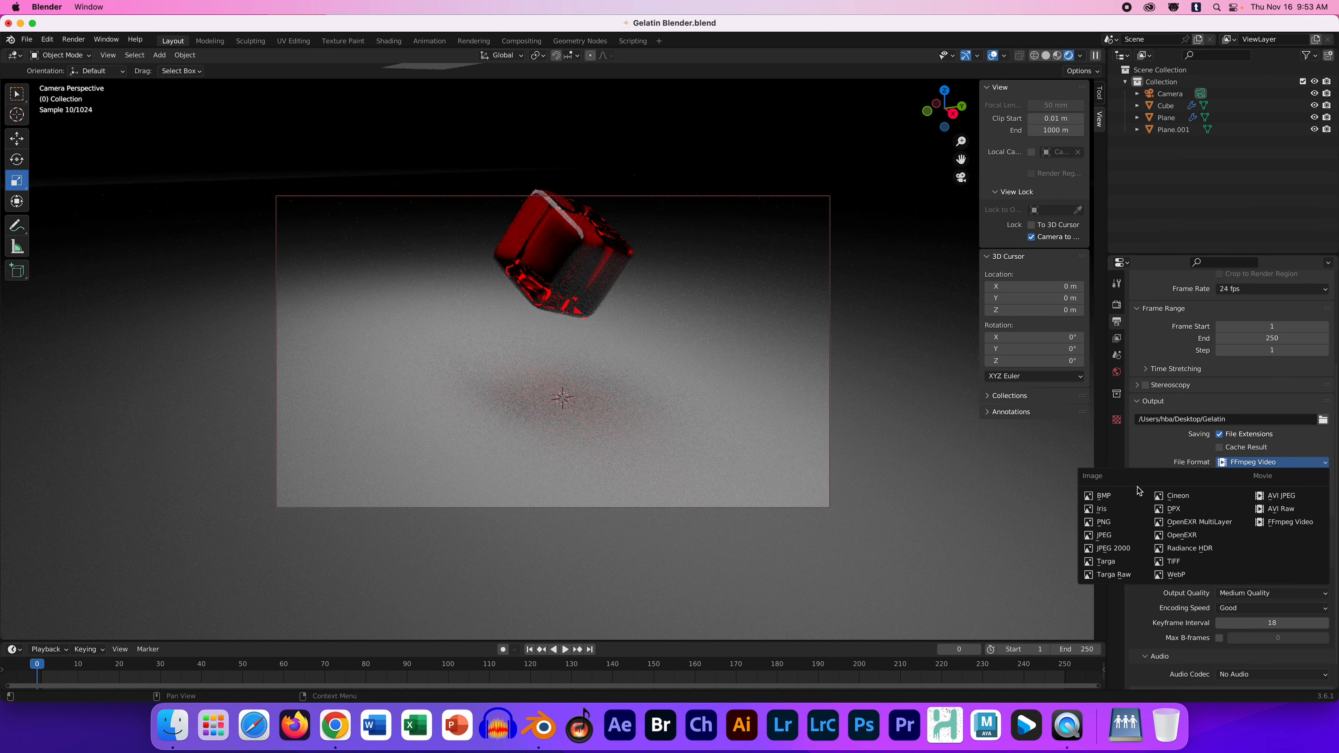
left_click(1114, 523)
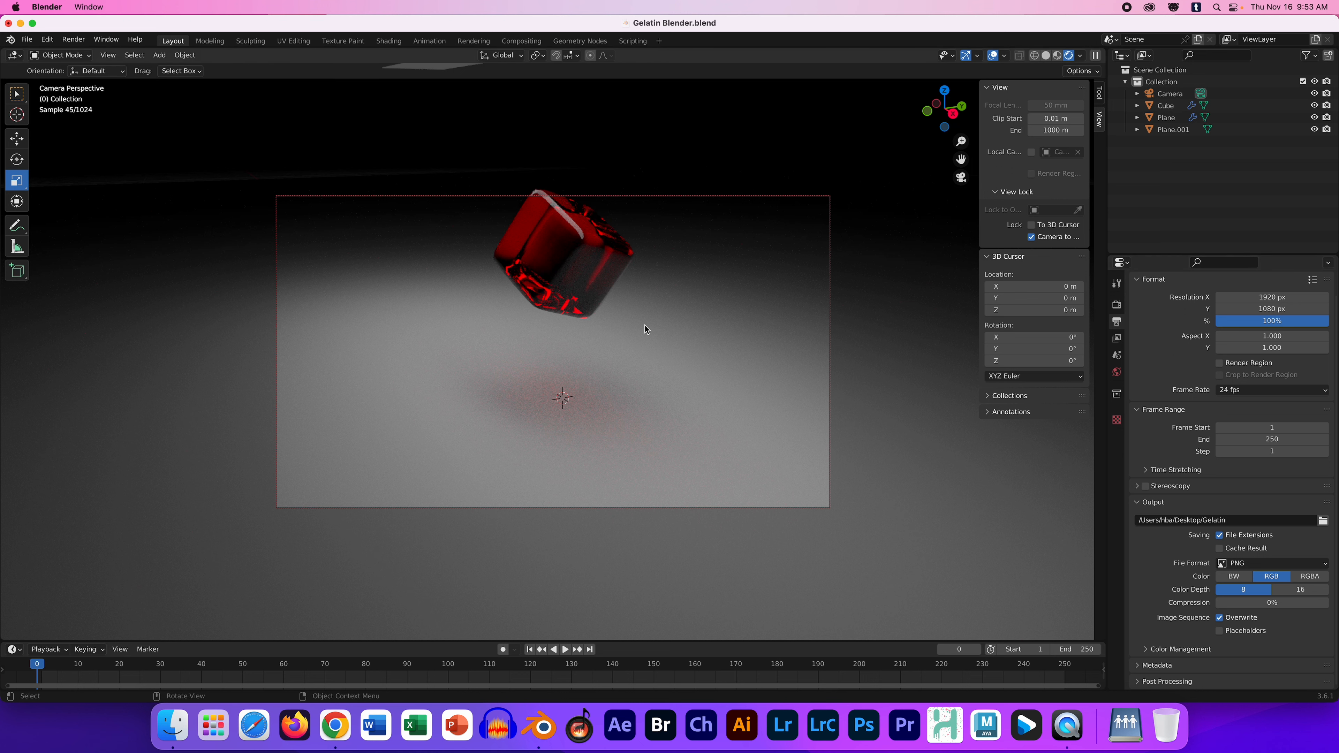
left_click(74, 41)
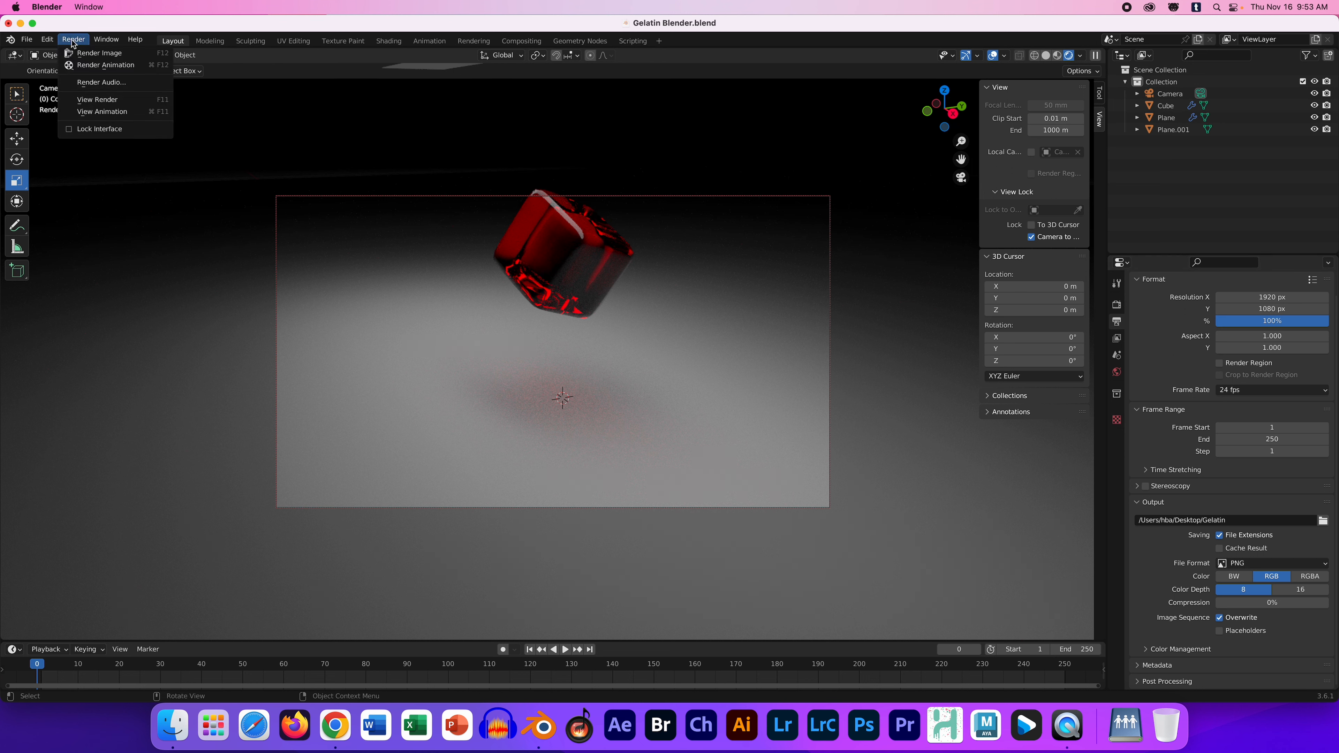
left_click(113, 65)
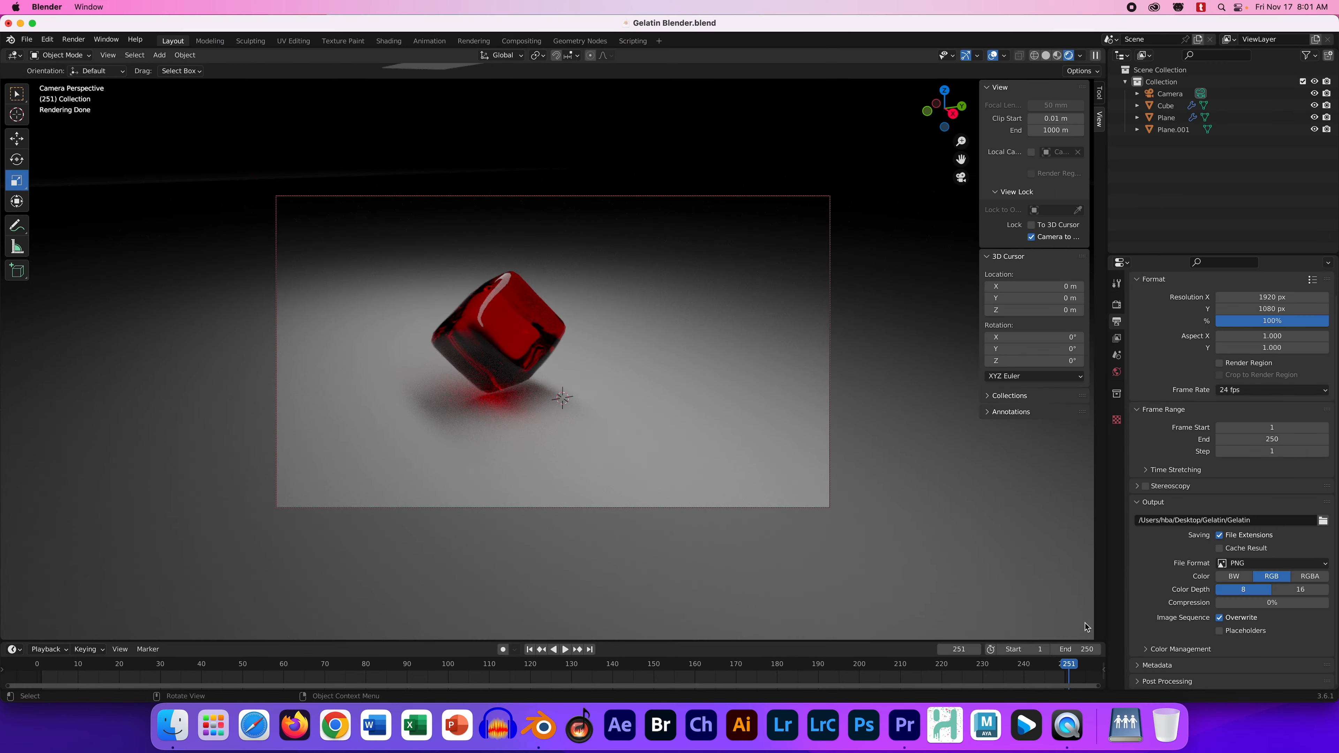
Minimize the open application windows and inspect the rendered frame Gelatin0001.png from the BLENDER Gelatin folder on the desktop
left_click(19, 24)
left_click(23, 26)
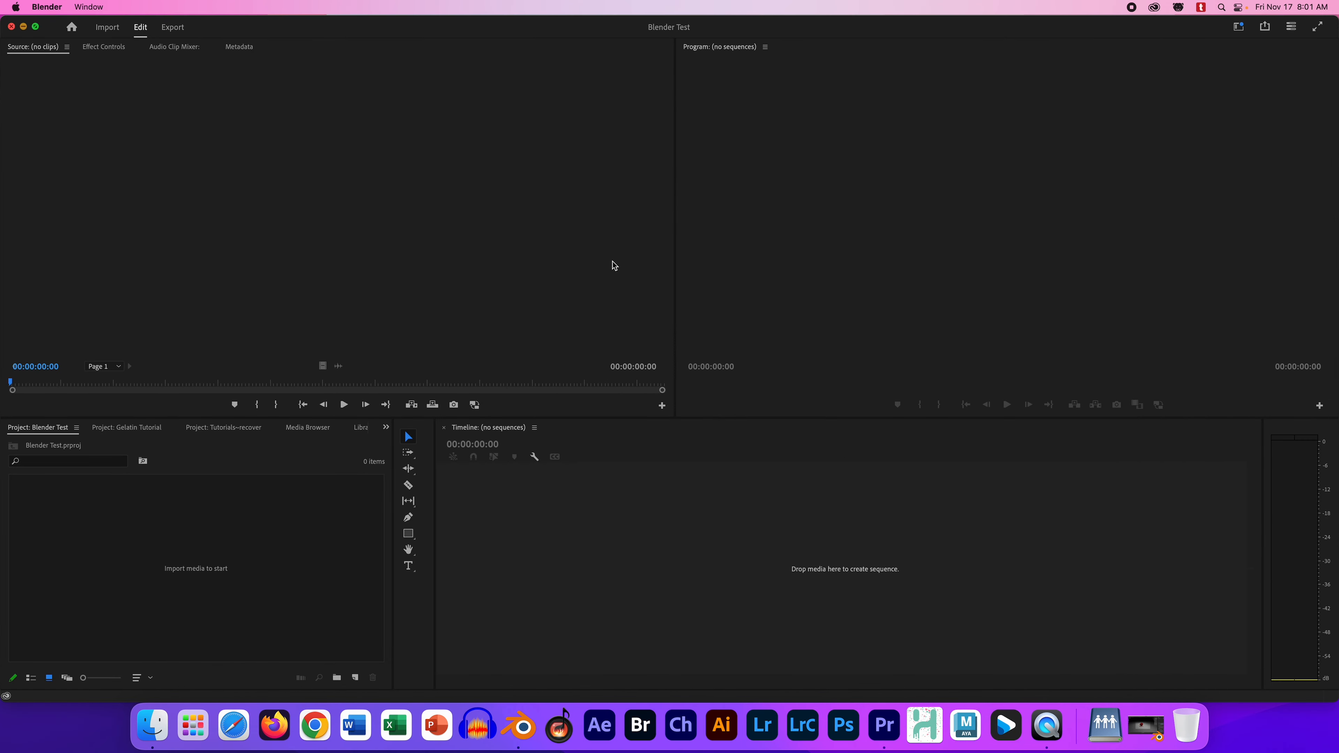
double_click(1298, 325)
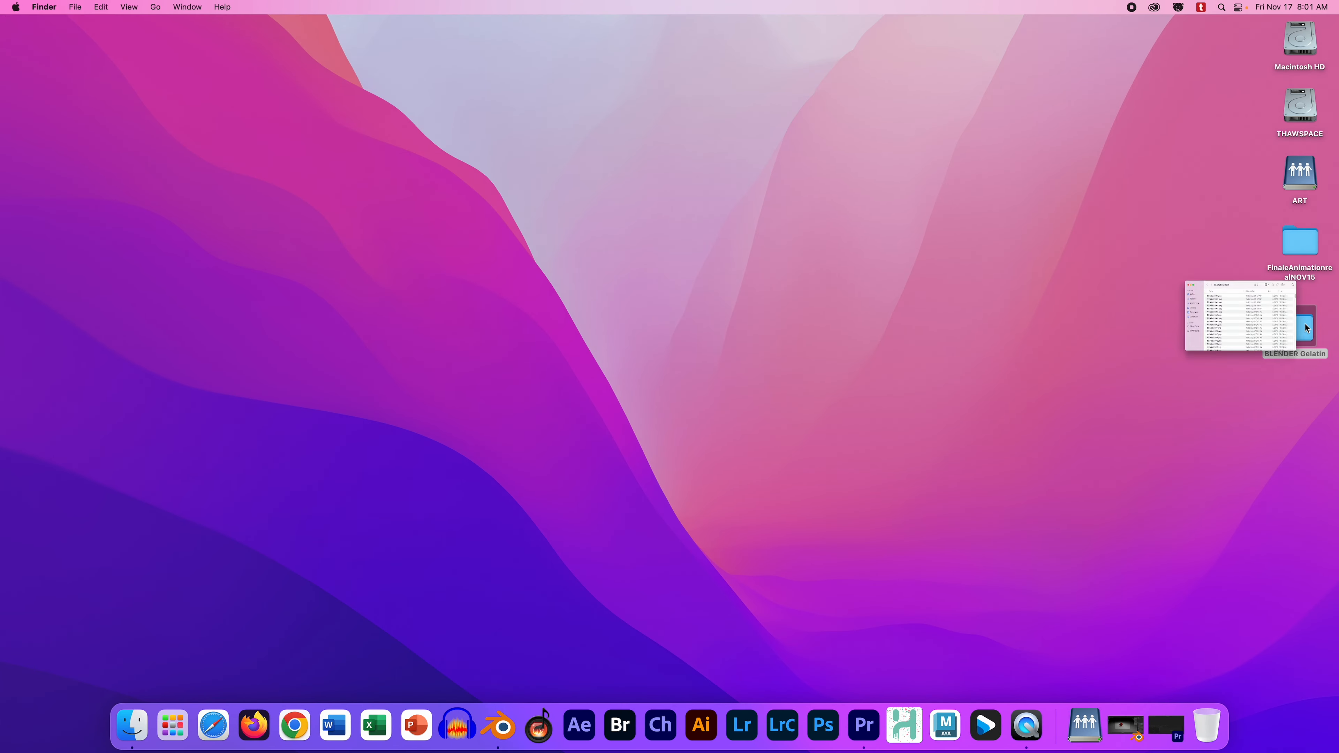
double_click(847, 183)
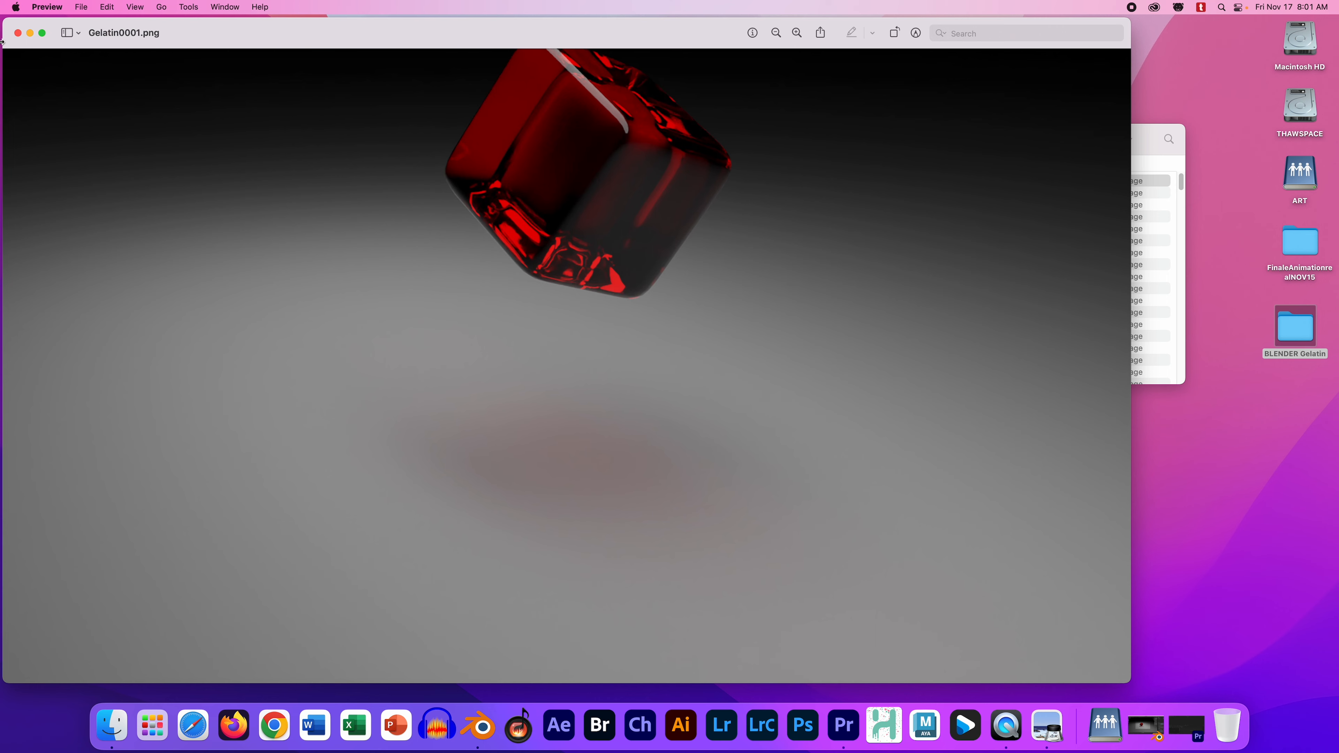
left_click(18, 33)
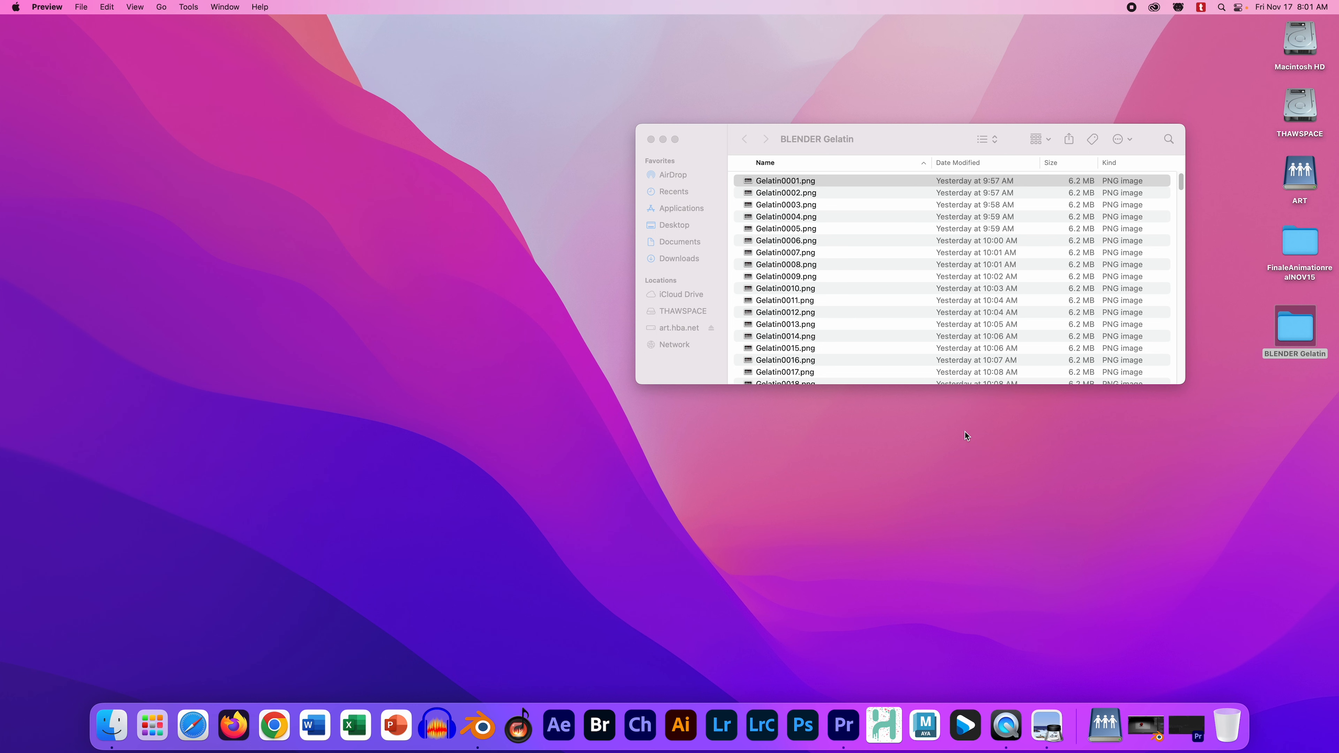
Switch to Premiere Pro and create a new project named Blender Cube
left_click(1187, 727)
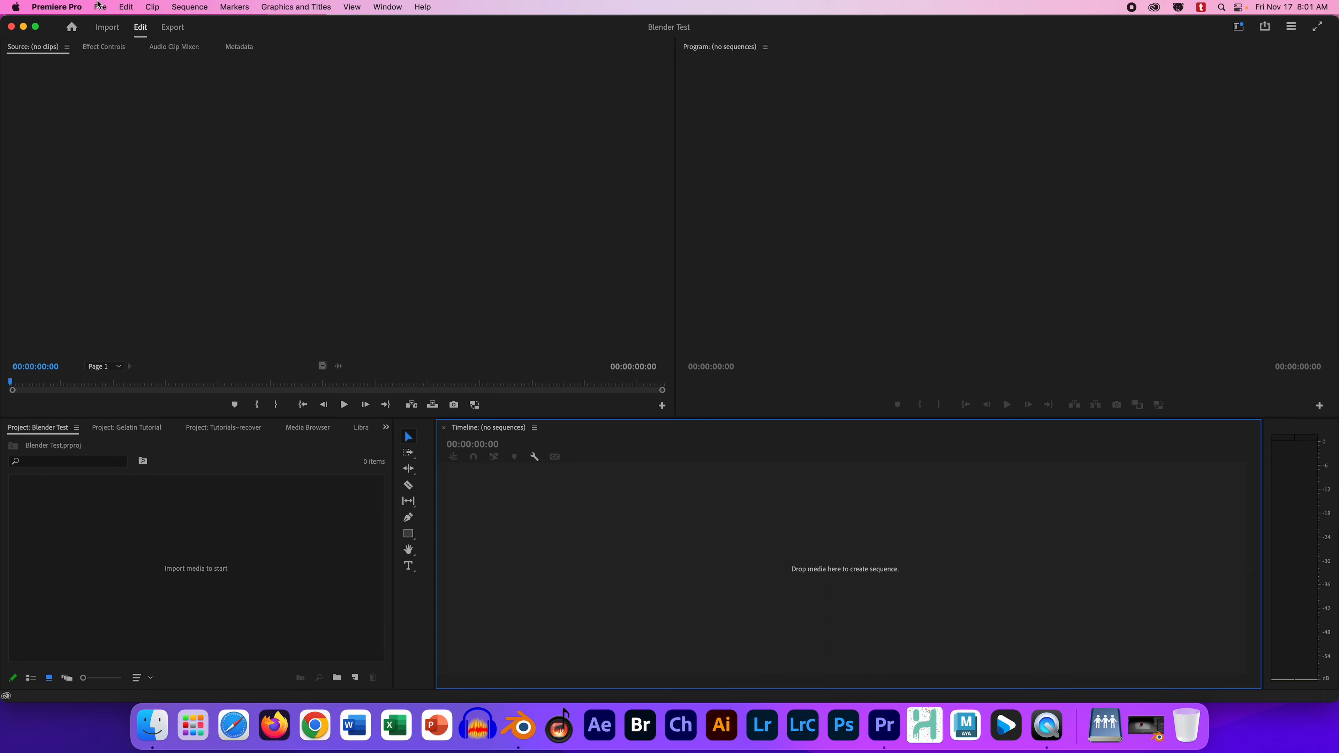
left_click(100, 6)
mouse_move(158, 24)
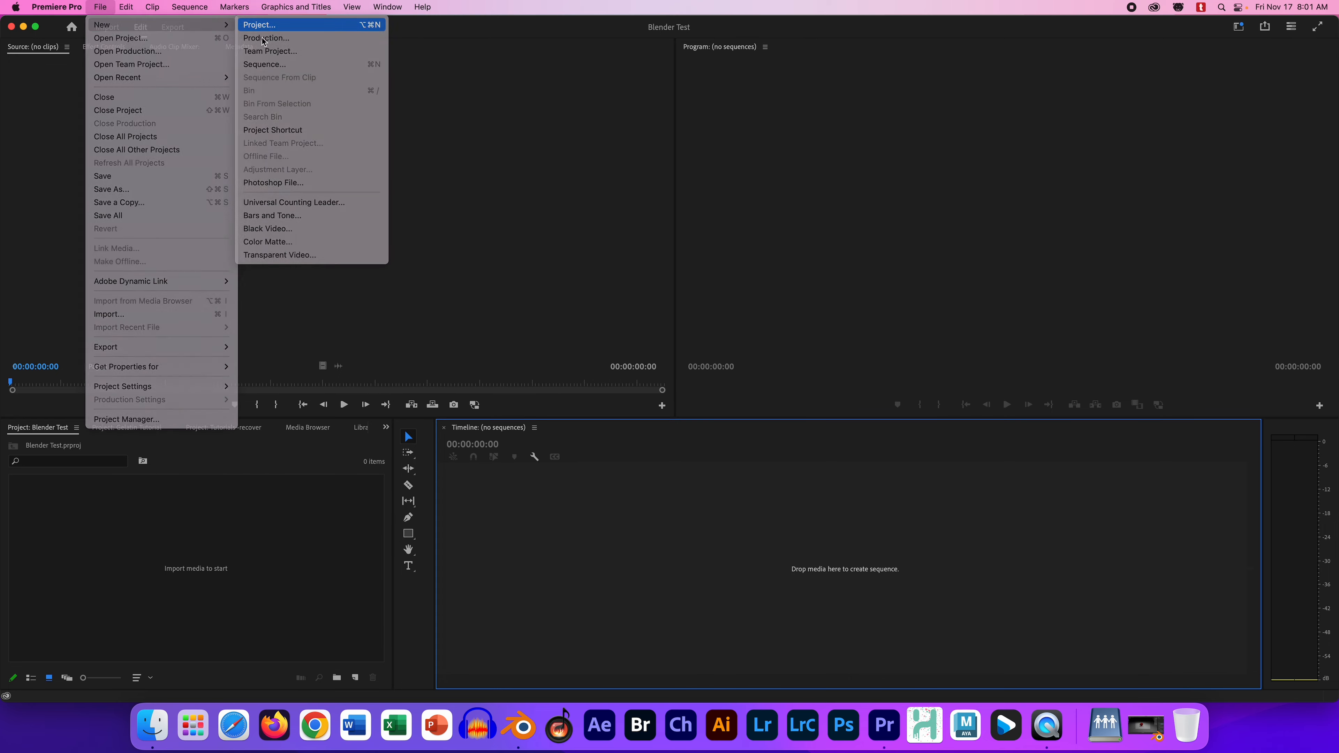
left_click(259, 25)
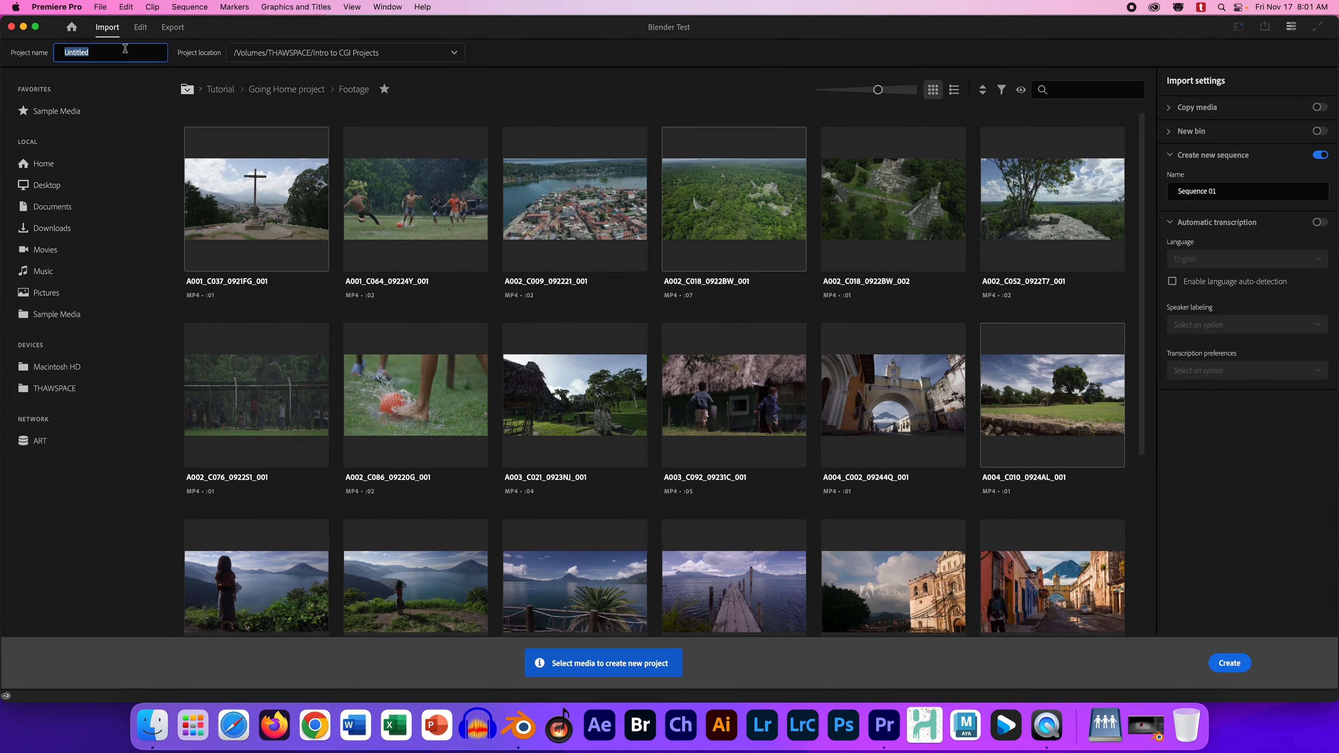
type("Blender Cuyb")
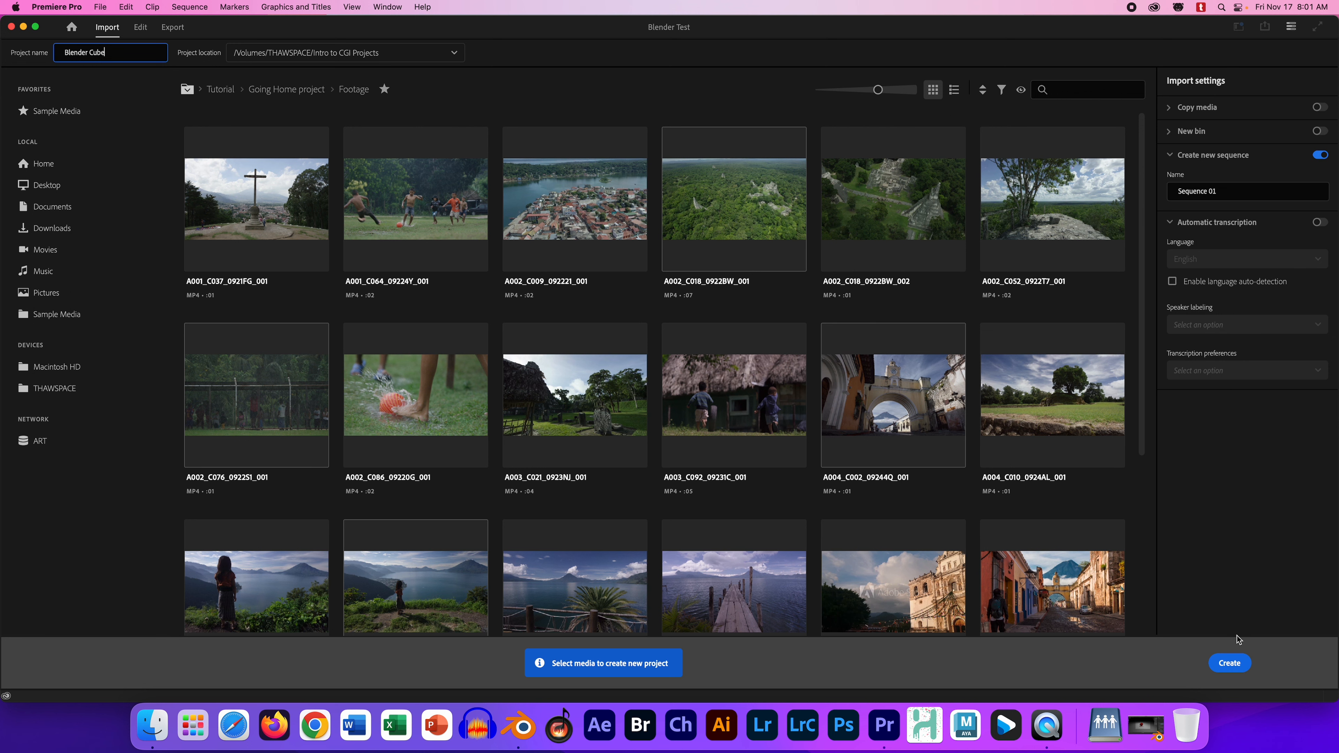
left_click(1224, 664)
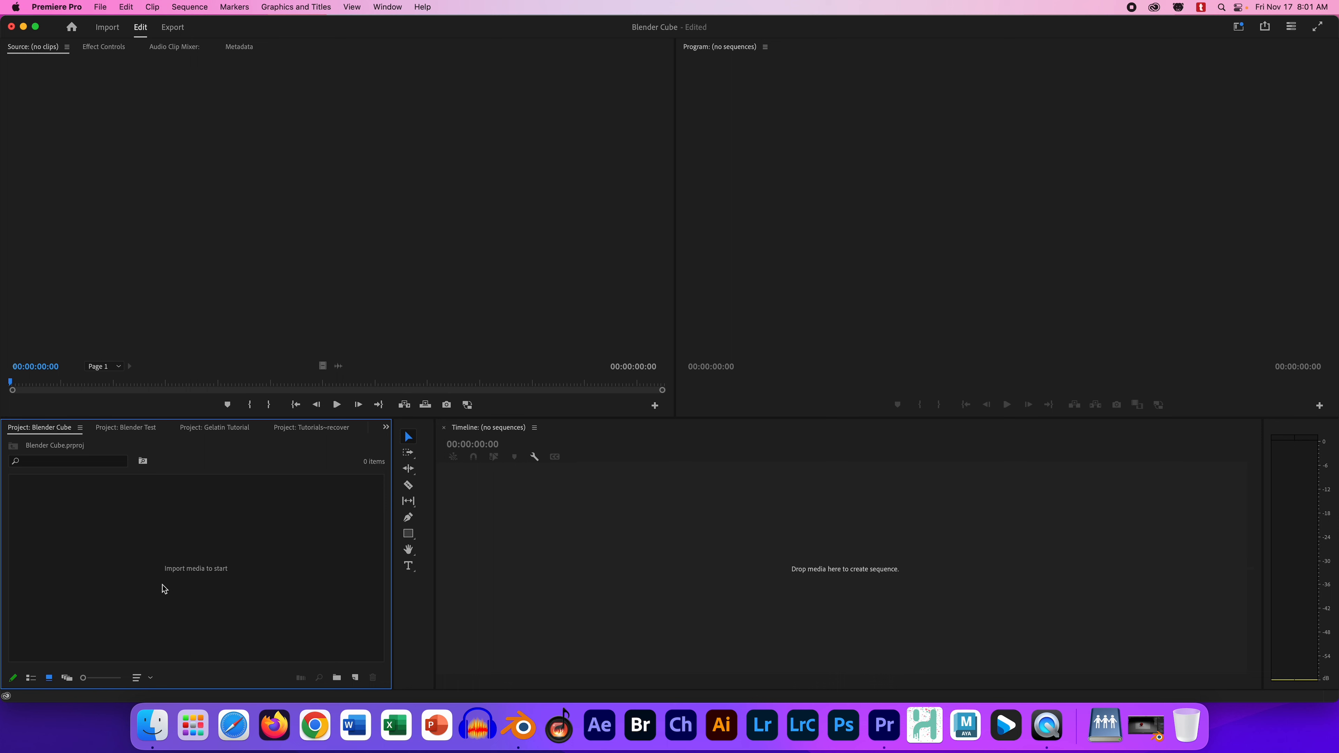
Import the BLENDER Gelatin frames as an image sequence starting from Gelatin0001.png
left_click(101, 8)
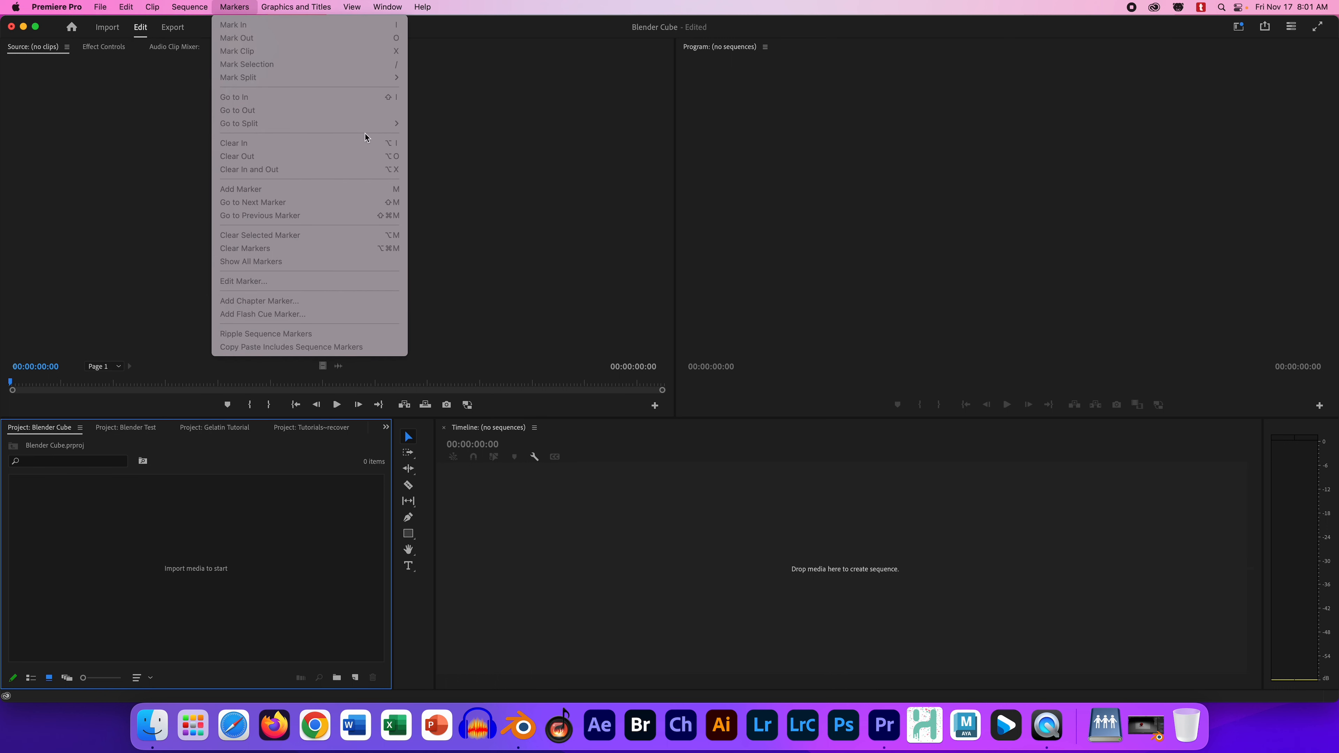
left_click(387, 31)
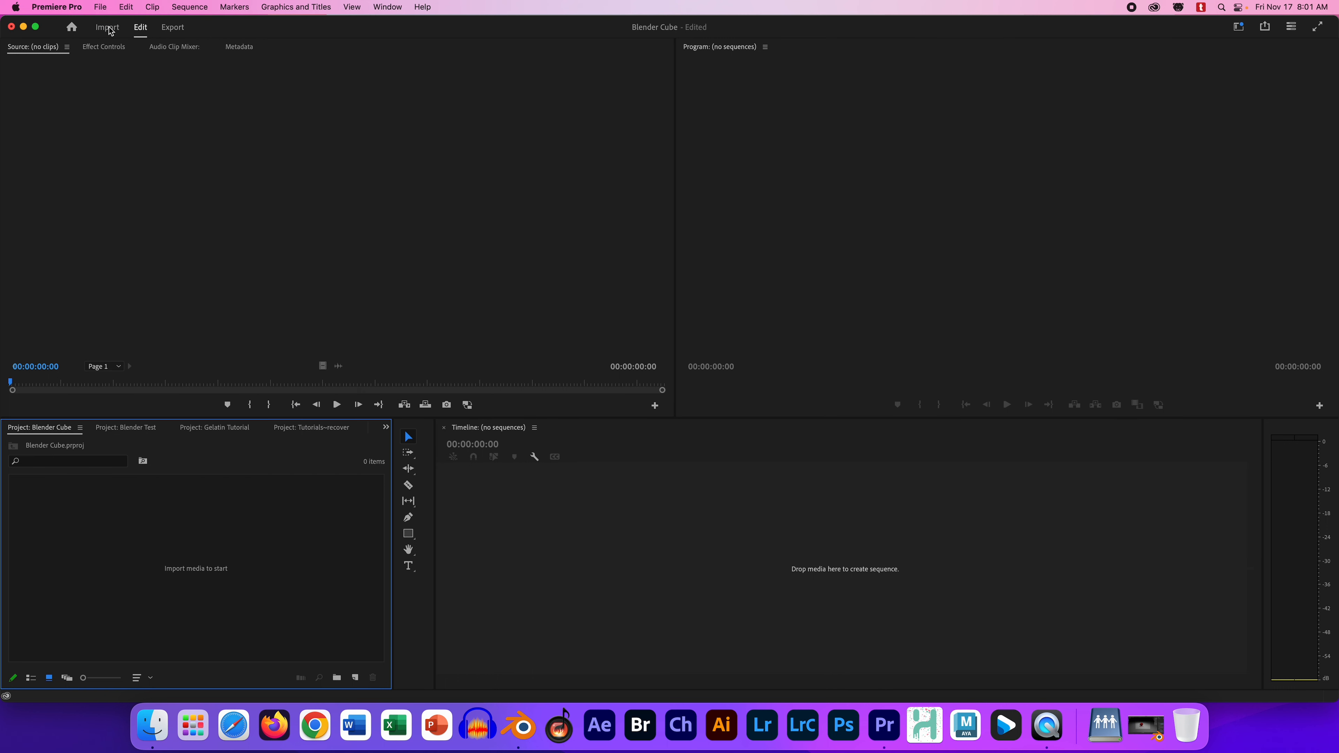
double_click(98, 535)
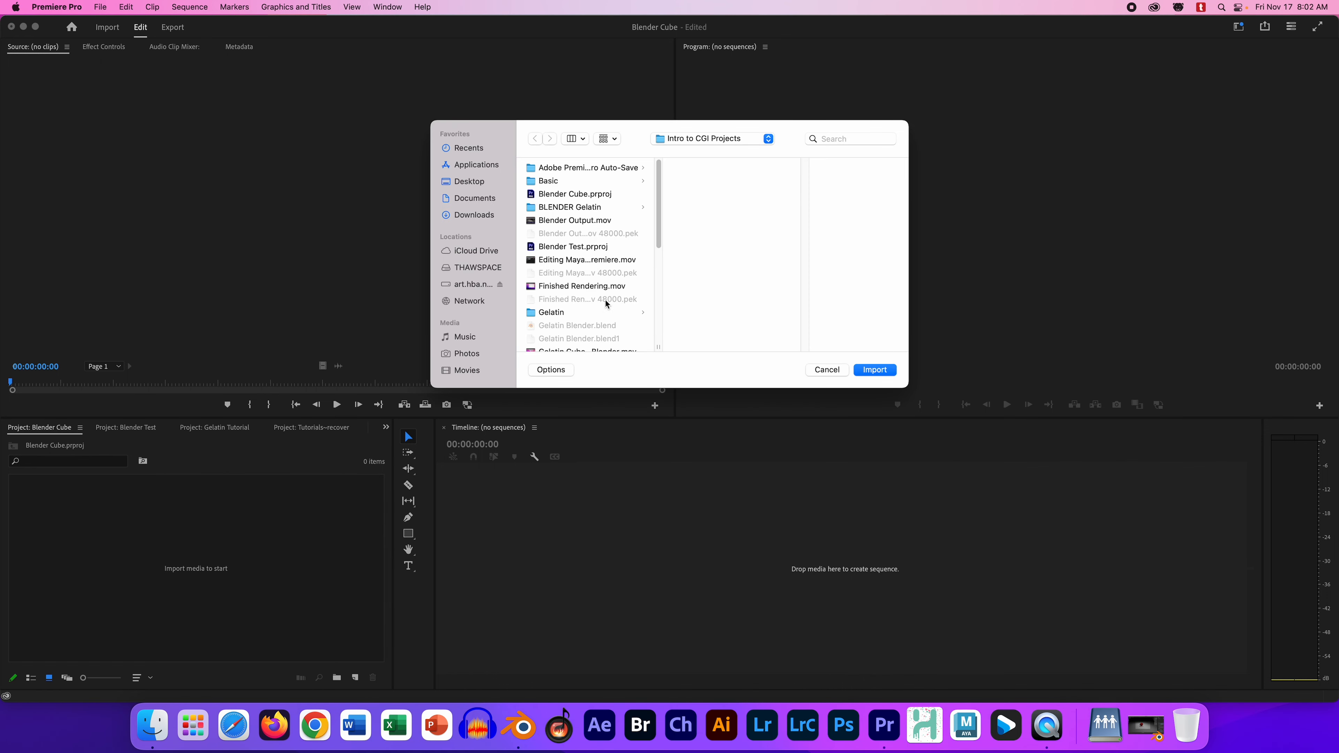
left_click(603, 210)
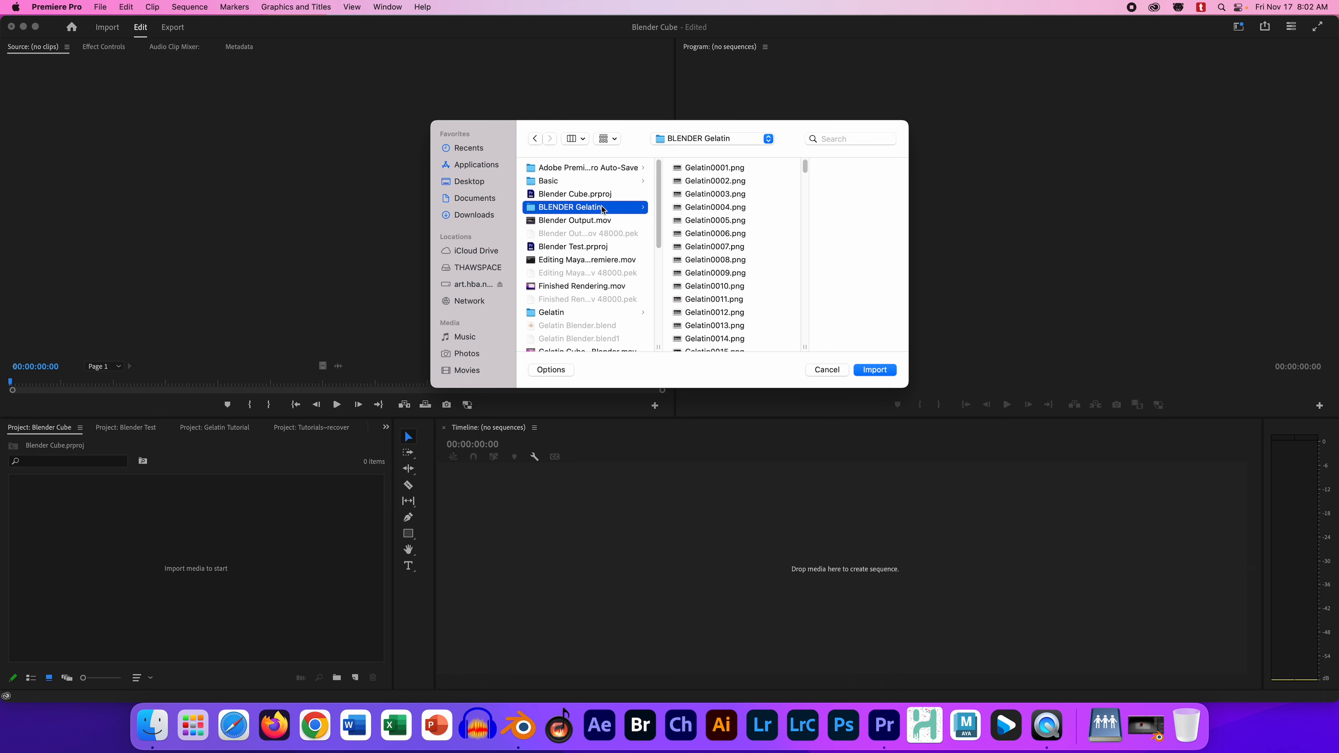
left_click(715, 168)
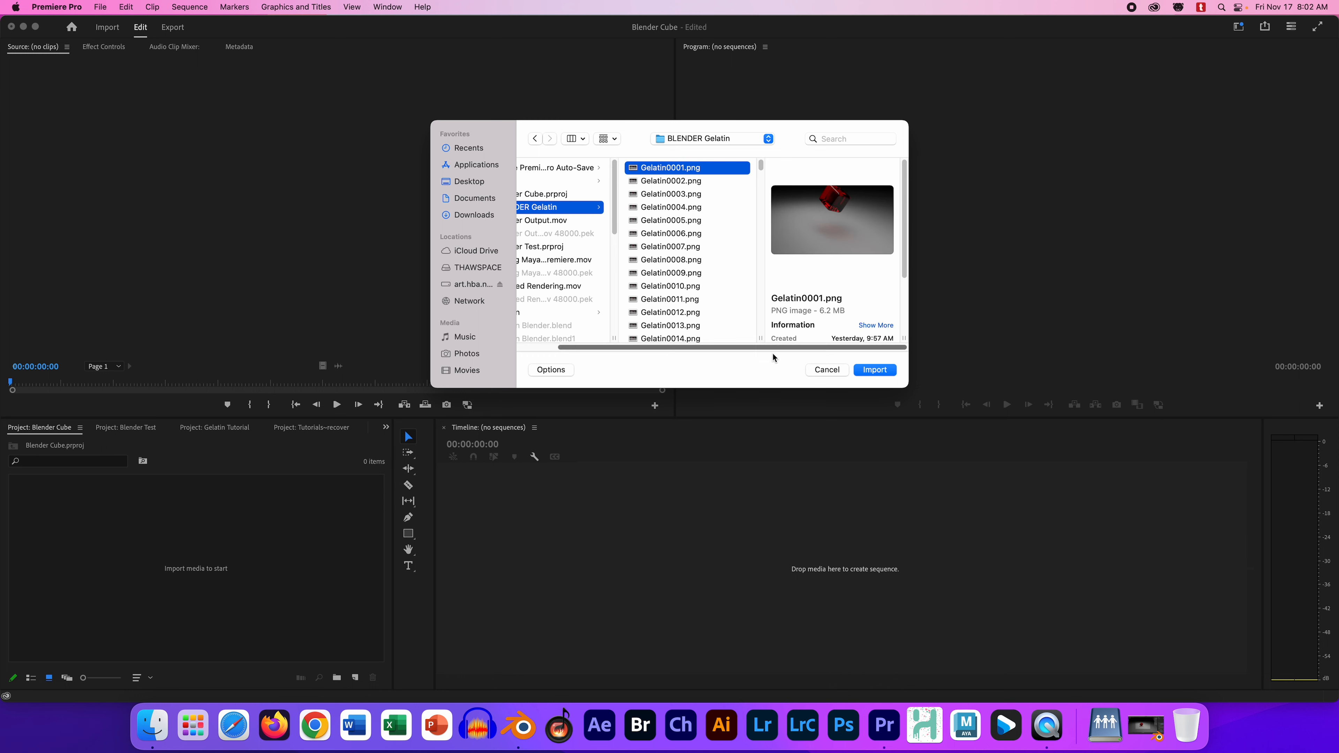
left_click(547, 370)
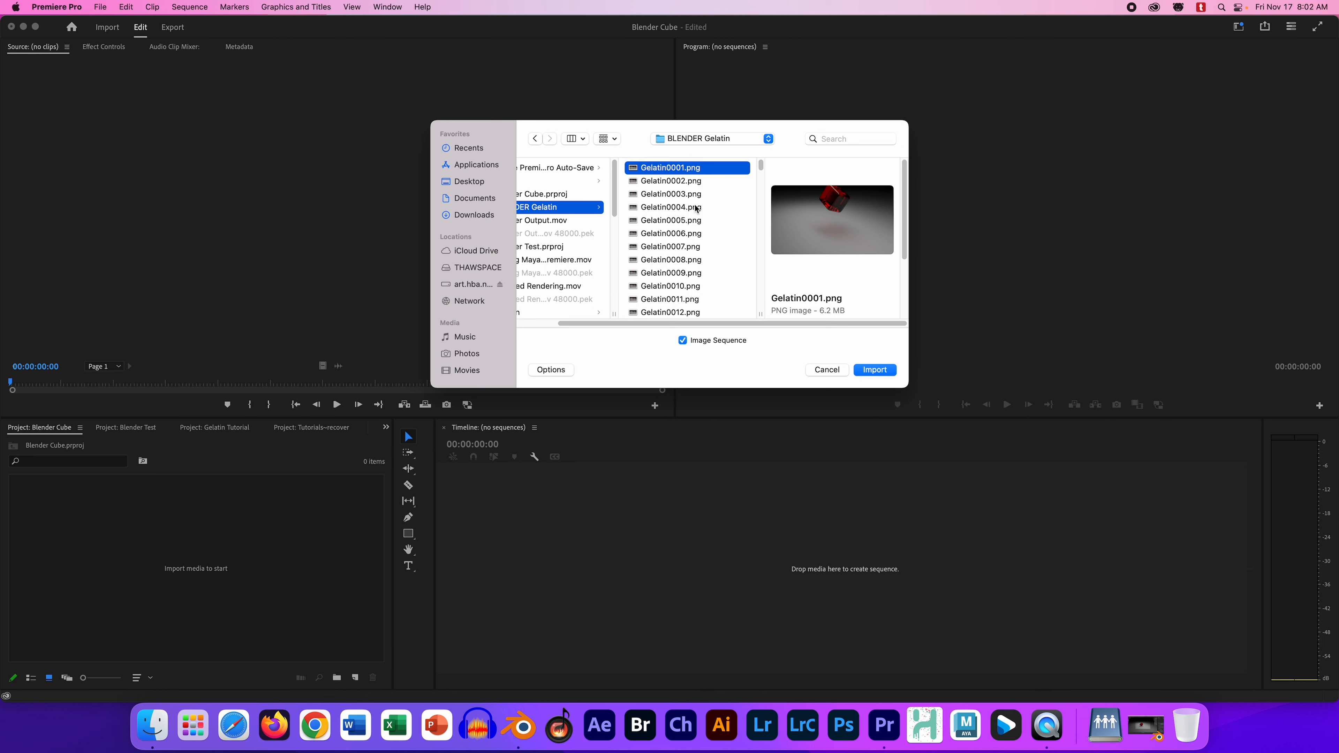
left_click(874, 369)
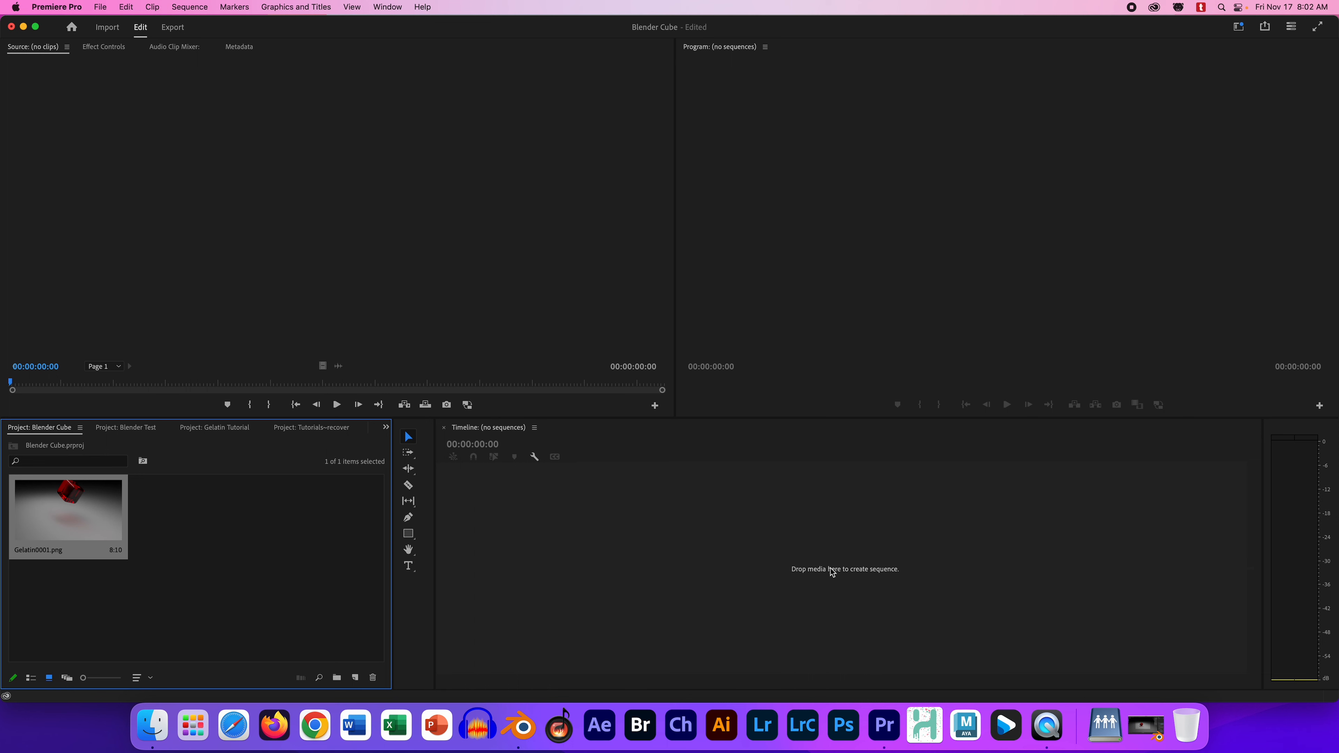
Open the available commands for the imported Gelatin0001.png clip in the project
right_click(54, 510)
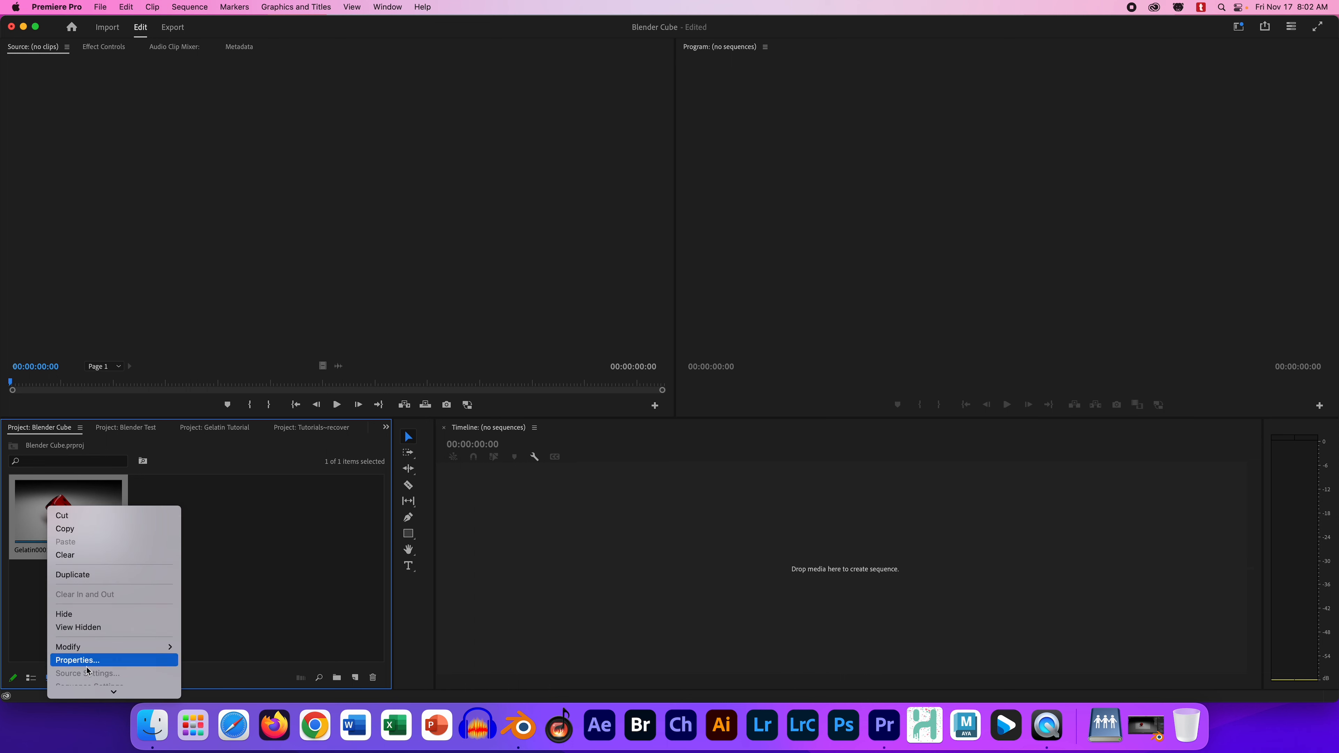